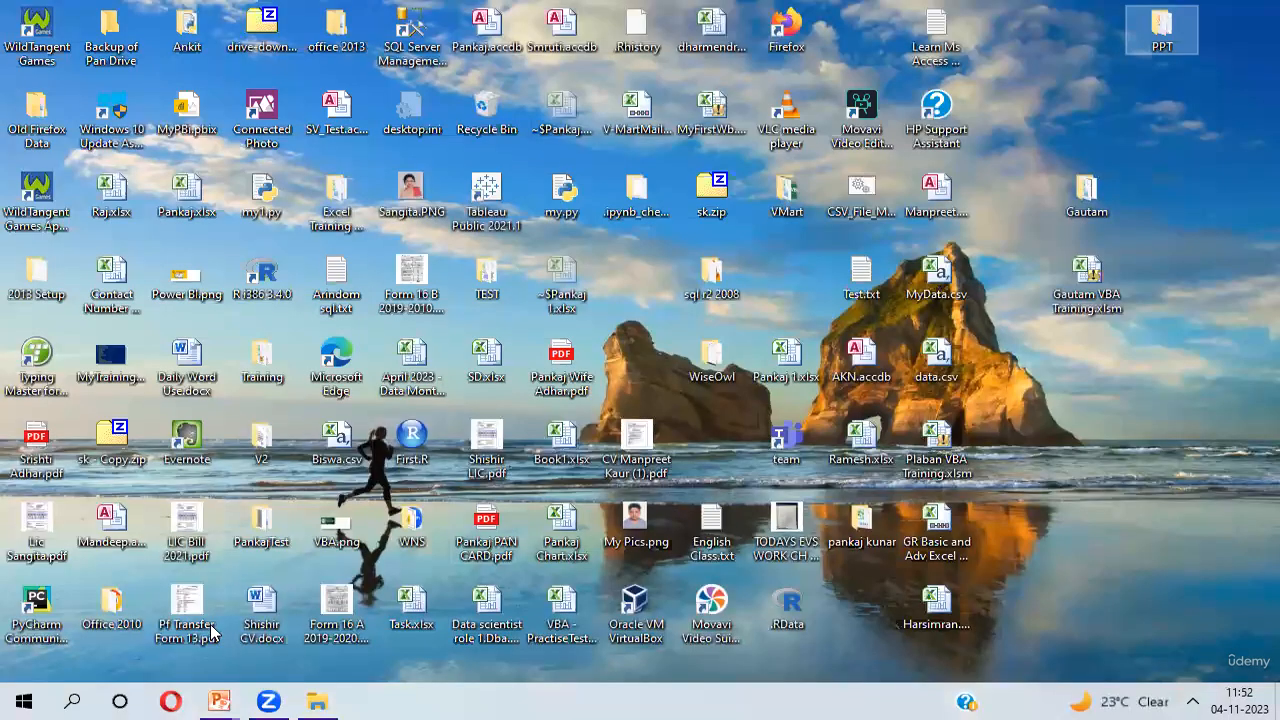
# Launch Excel with a blank workbook and close the Office activation wizard
pyautogui.click(75, 700)
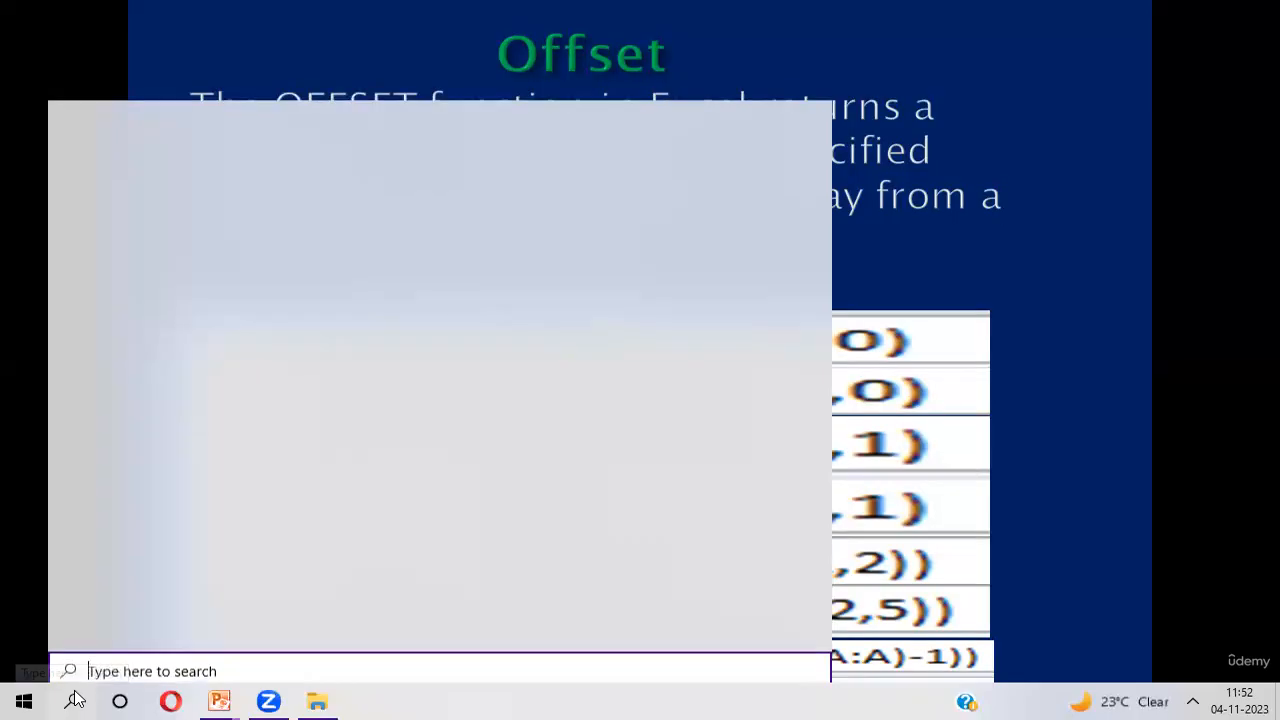
pyautogui.write('ex')
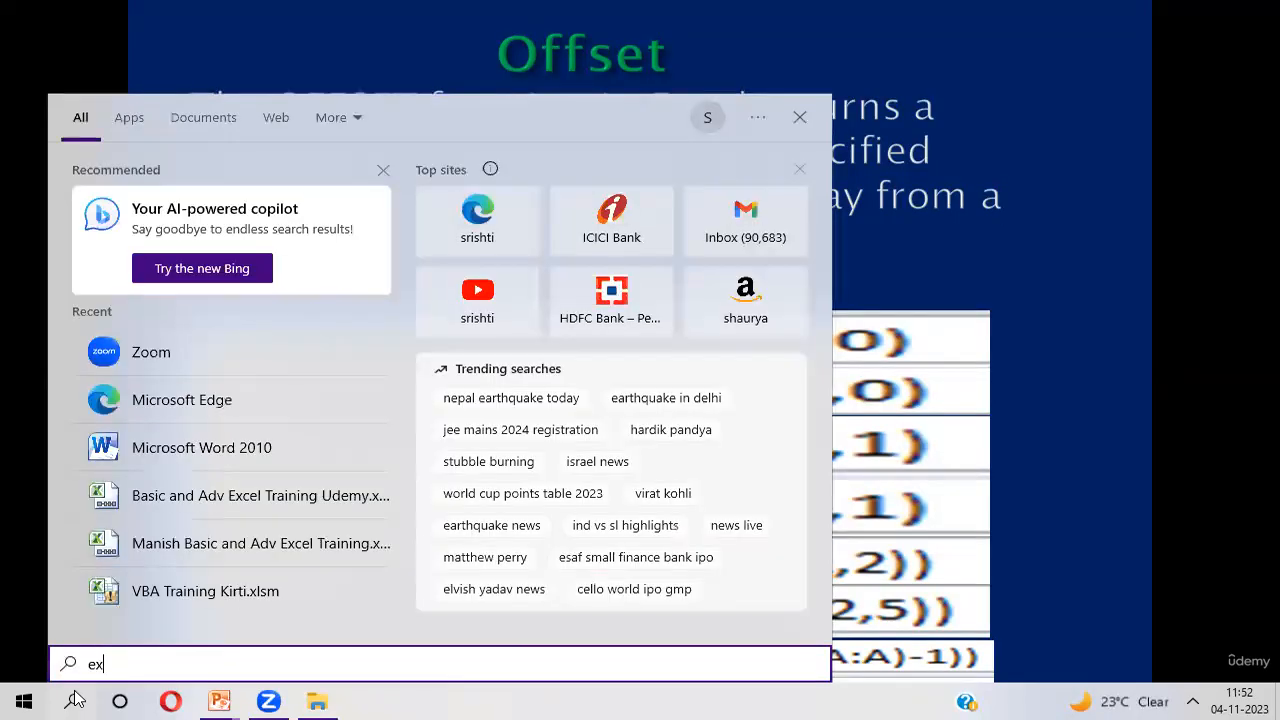
pyautogui.press('Return')
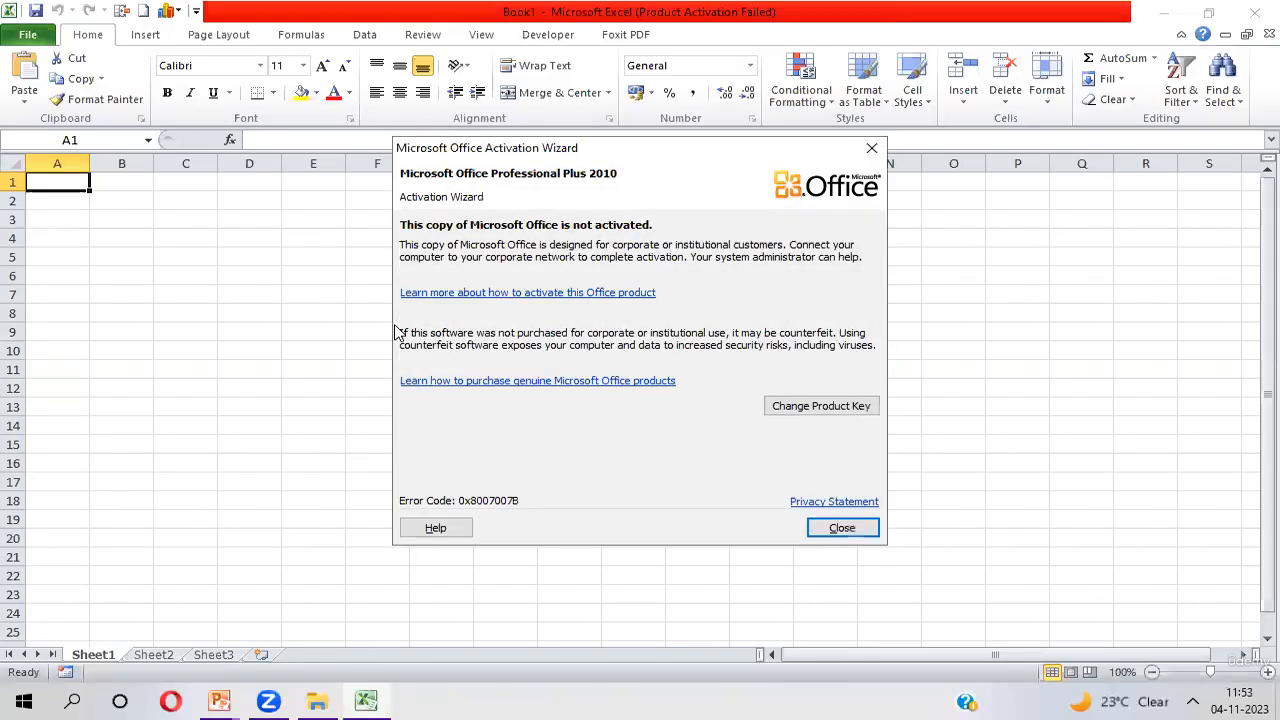
pyautogui.click(843, 530)
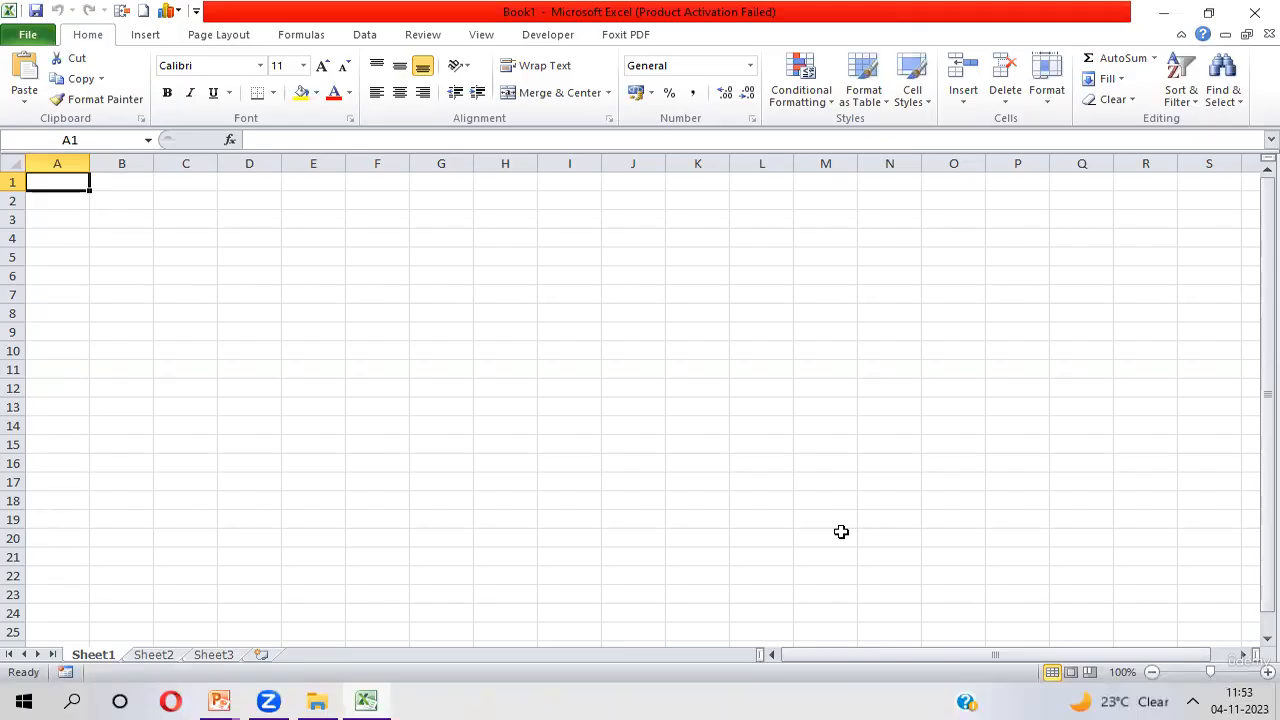
# Enter the headers Name, Production and Error in cells A1 to C1
pyautogui.write('Name')
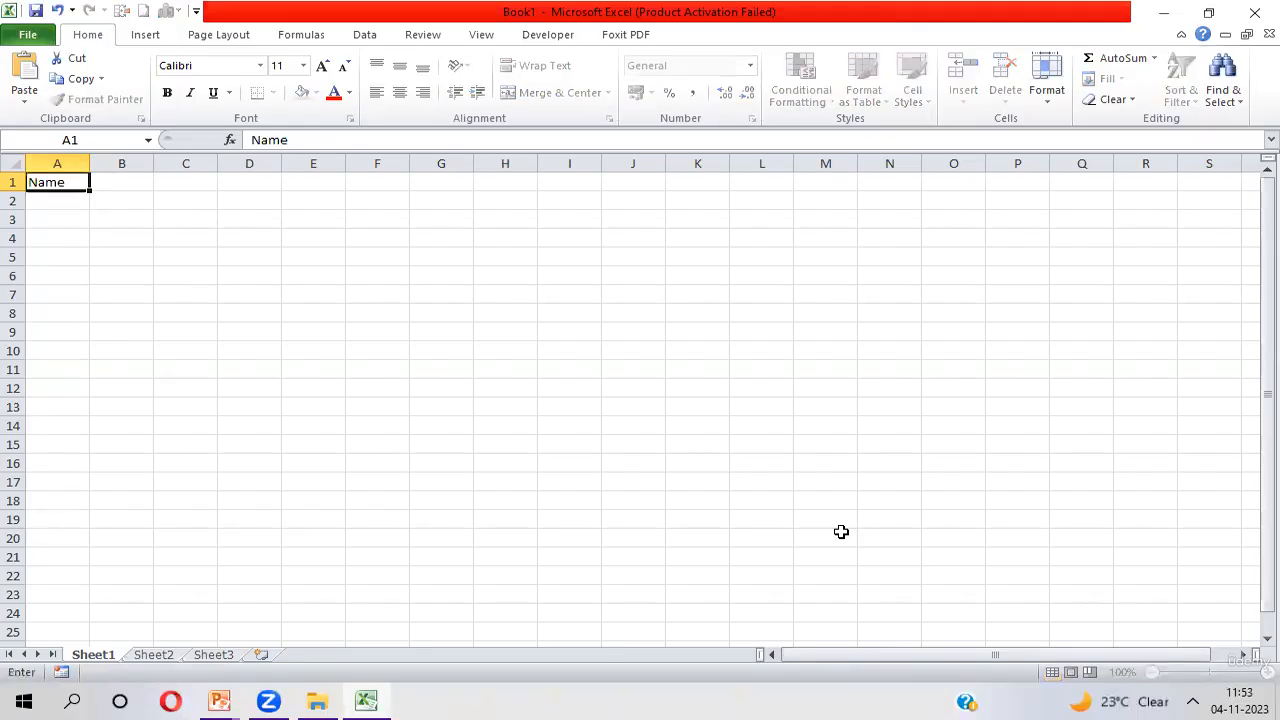
pyautogui.press('Tab')
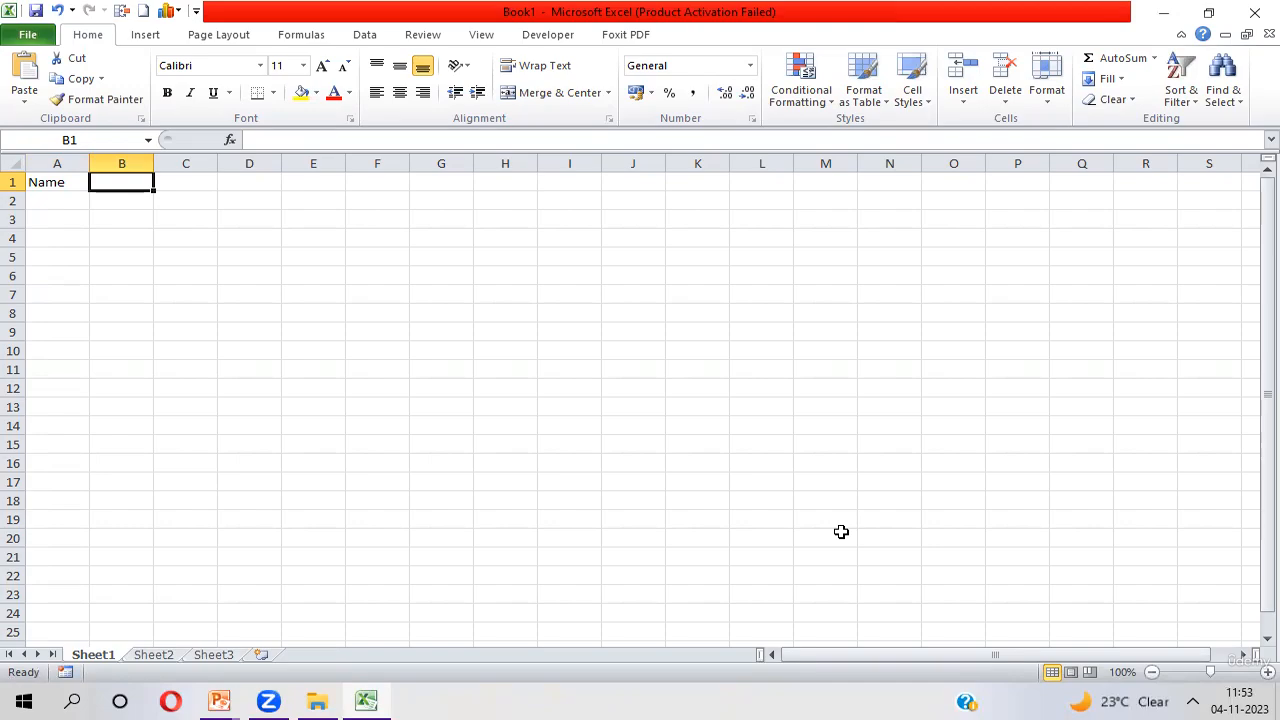
pyautogui.write('Production')
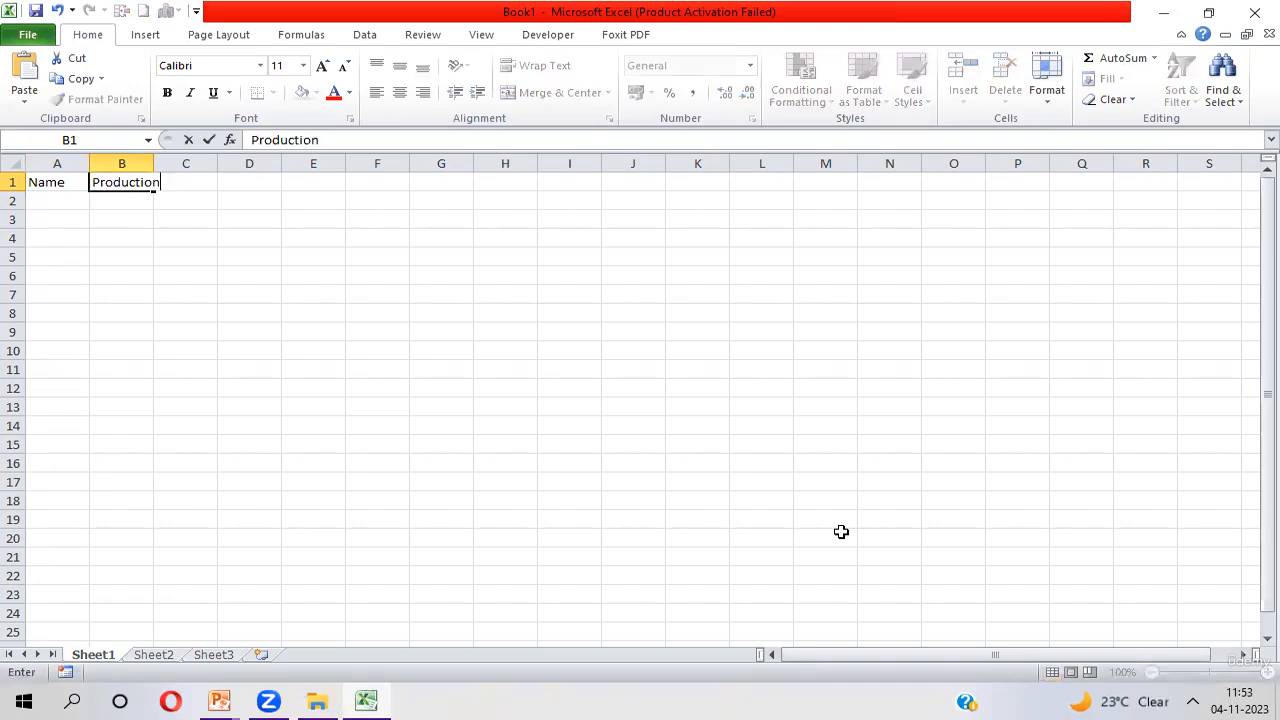
pyautogui.press('Tab')
pyautogui.write('Error')
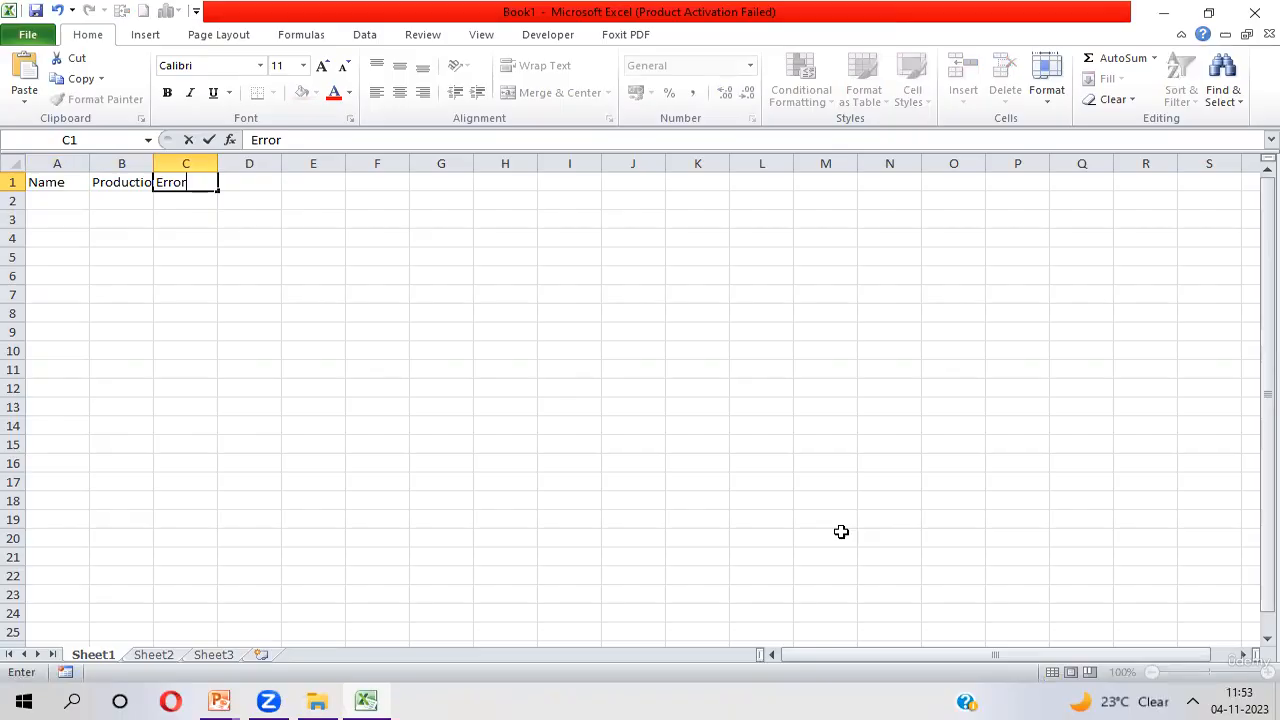
pyautogui.press('Return')
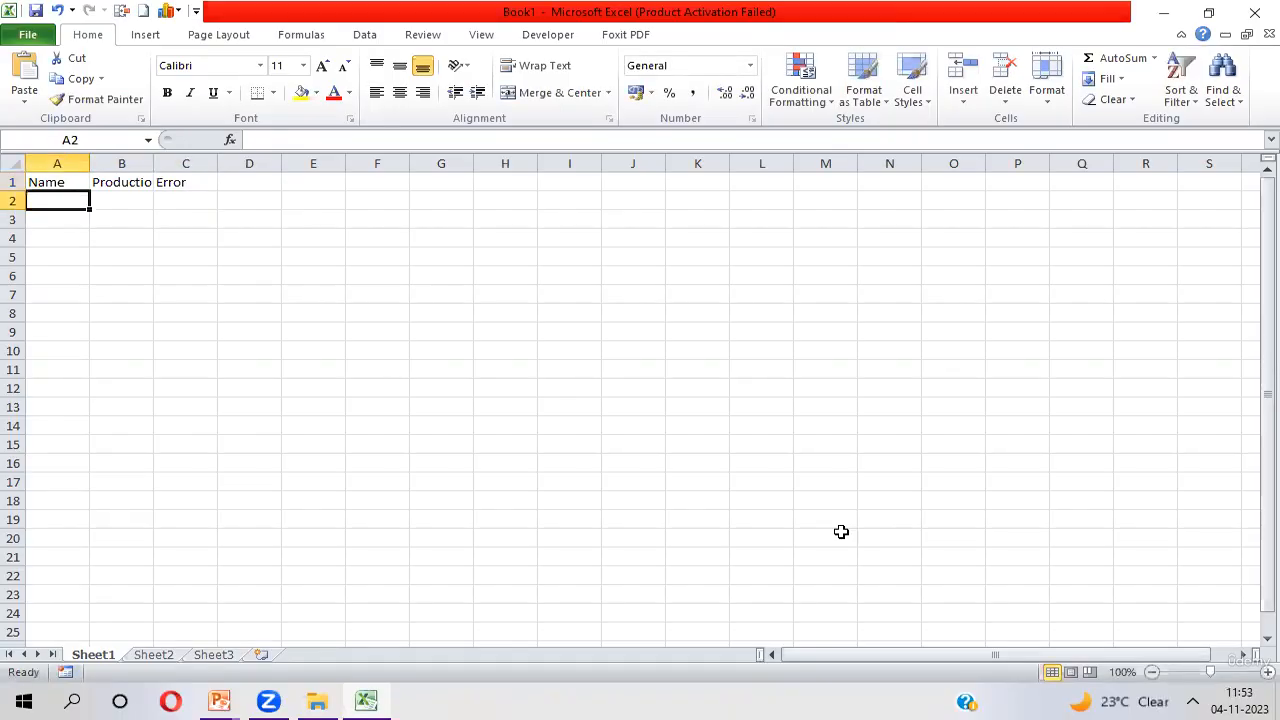
# AutoFit the width of column B to its Production header
pyautogui.press('Up')
pyautogui.press('Right')
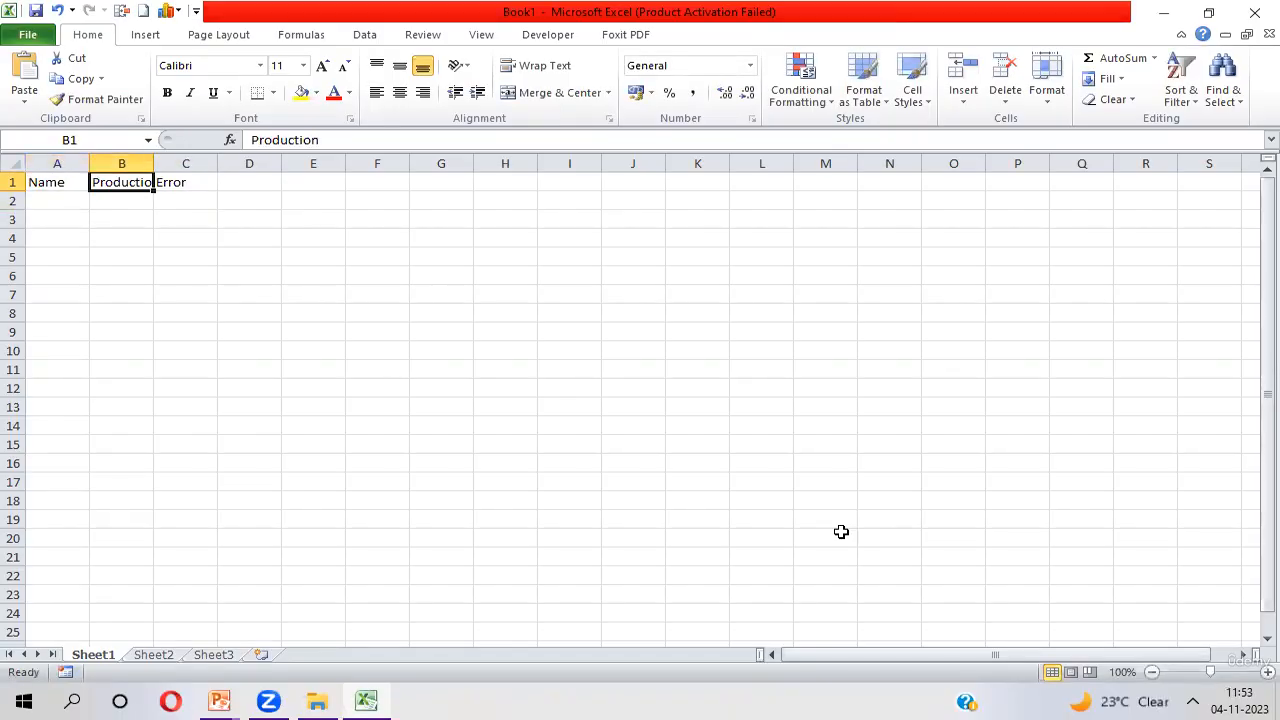
pyautogui.hotkey('alt', 'h')
pyautogui.press('o')
pyautogui.press('i')
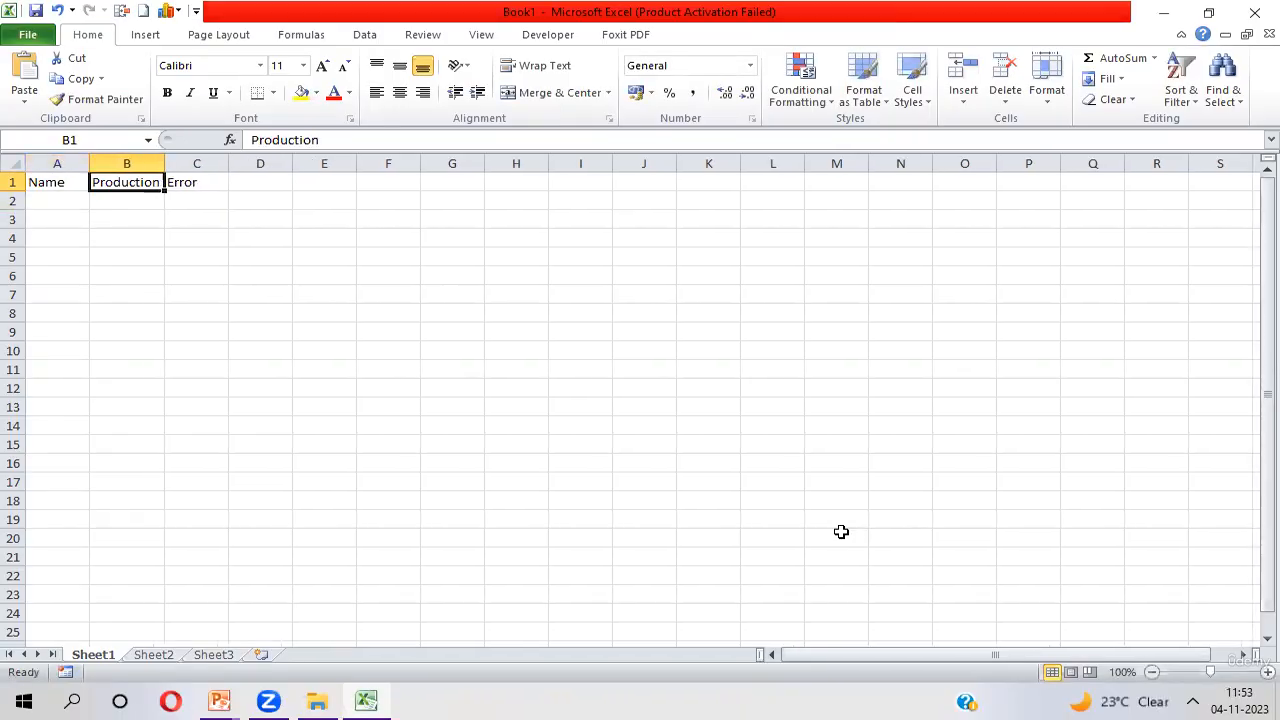
# Fill cells A2 to A5 under the Name header with four people's first names
pyautogui.press('Left')
pyautogui.press('Down')
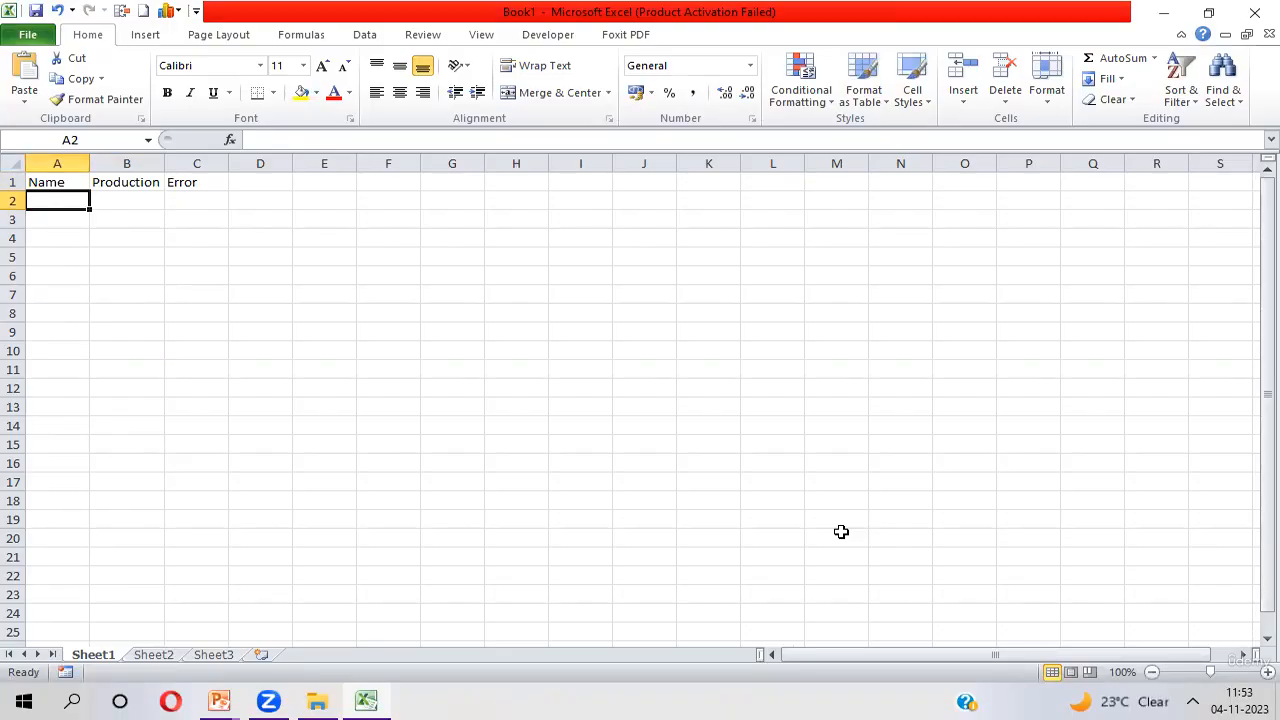
pyautogui.write('Jo')
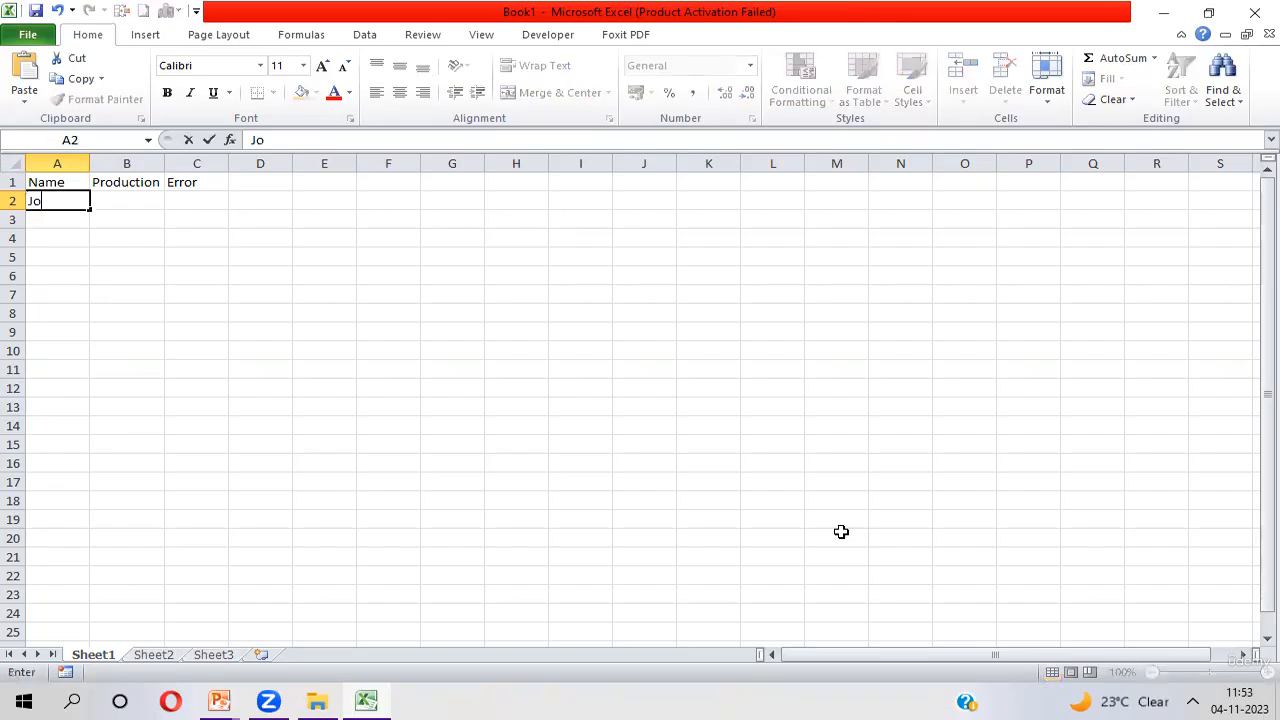
pyautogui.write('hnson')
pyautogui.press('Return')
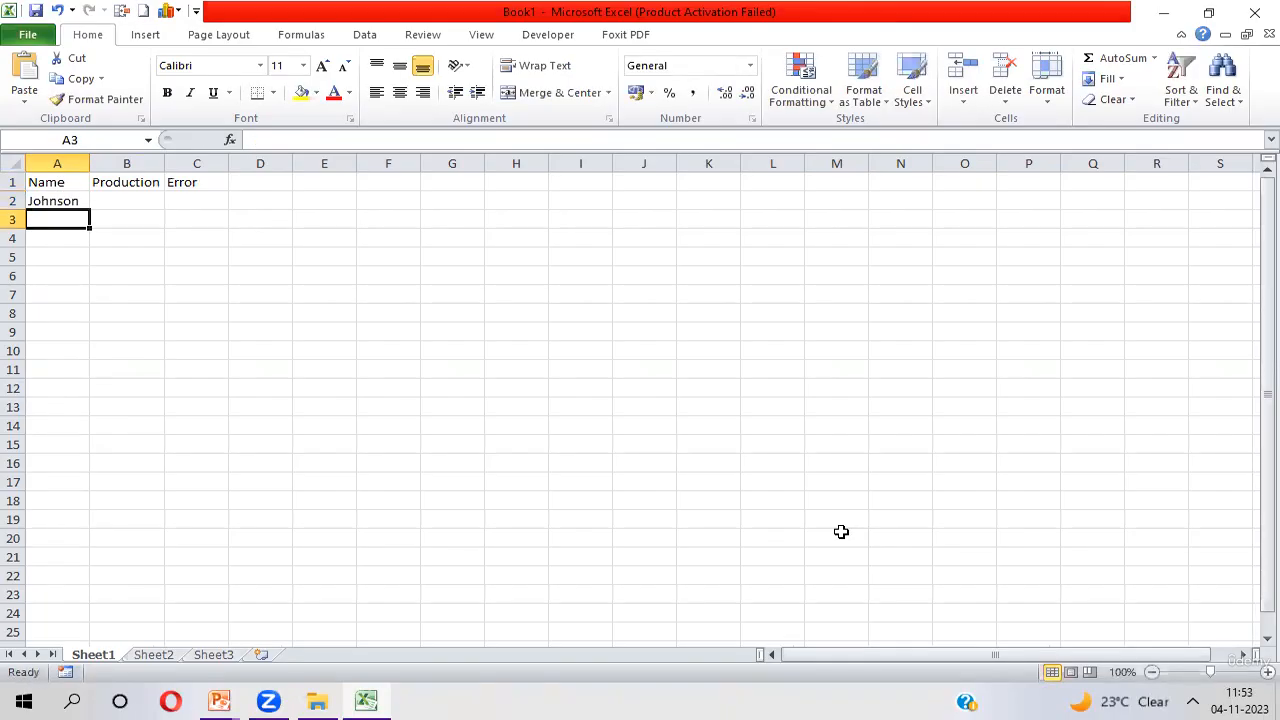
pyautogui.write('Raj')
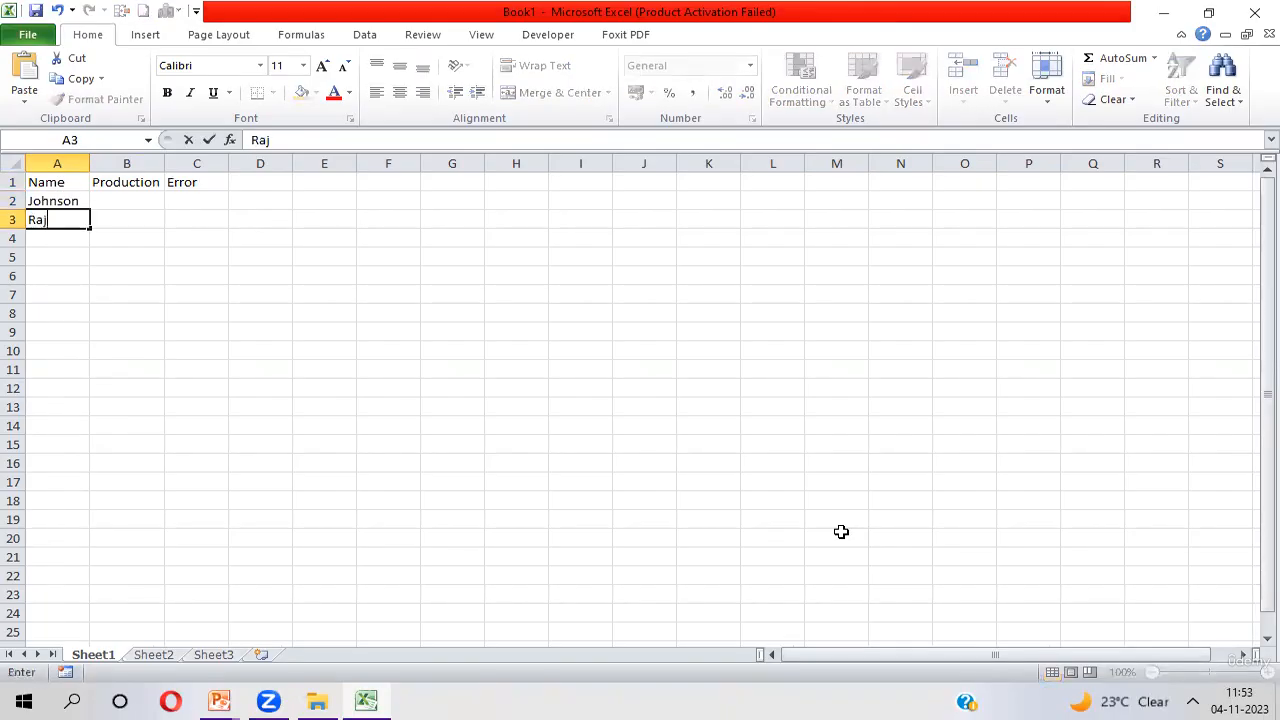
pyautogui.press('Return')
pyautogui.write('P')
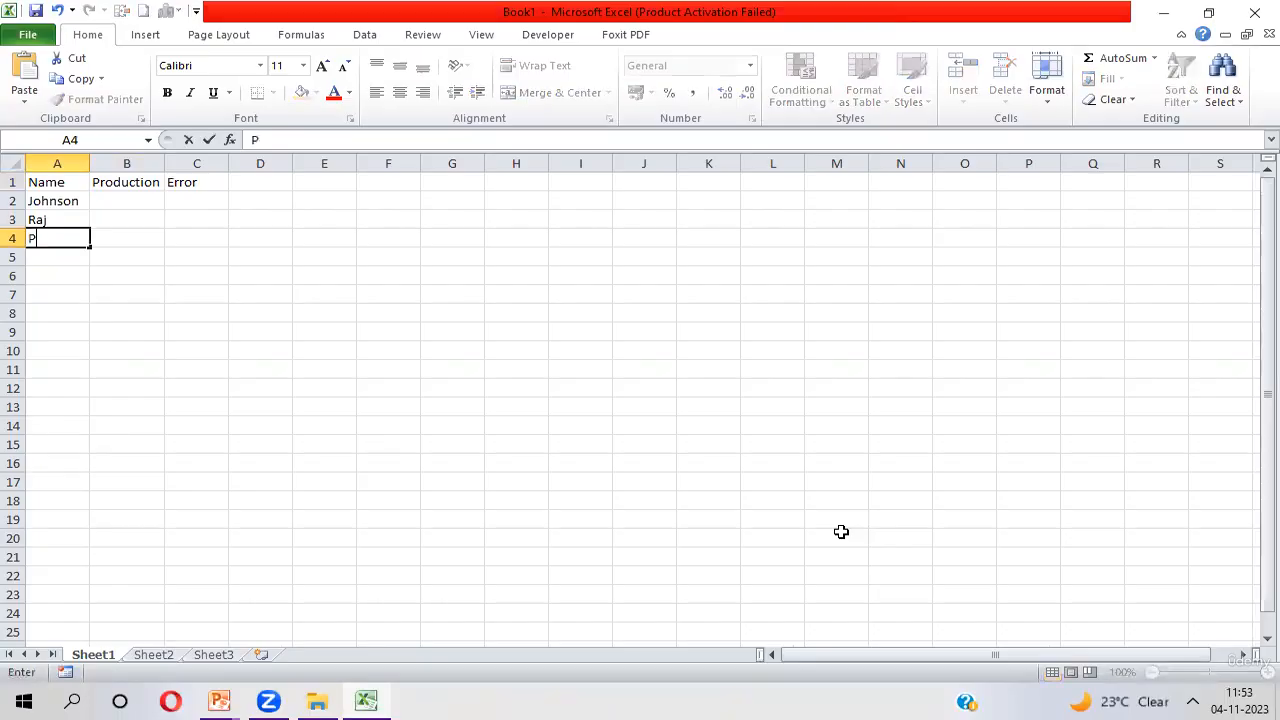
pyautogui.write('ranav')
pyautogui.press('Return')
pyautogui.write('Kyle')
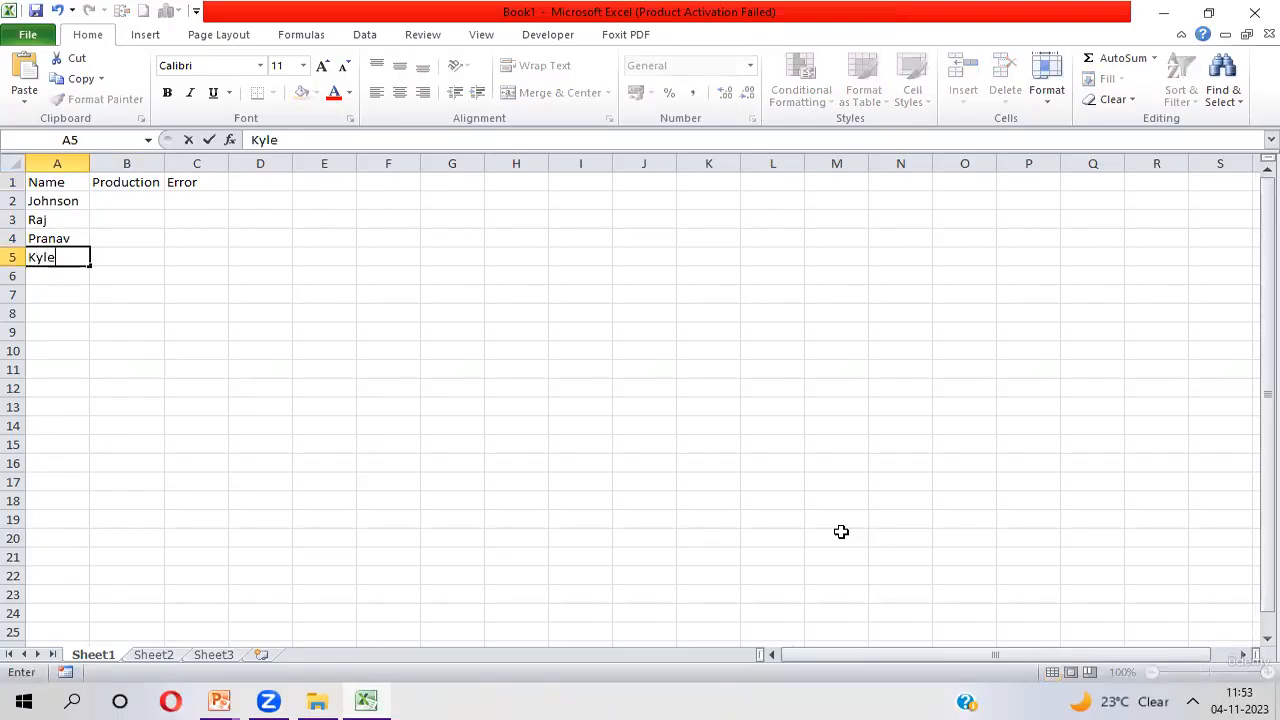
pyautogui.press('Tab')
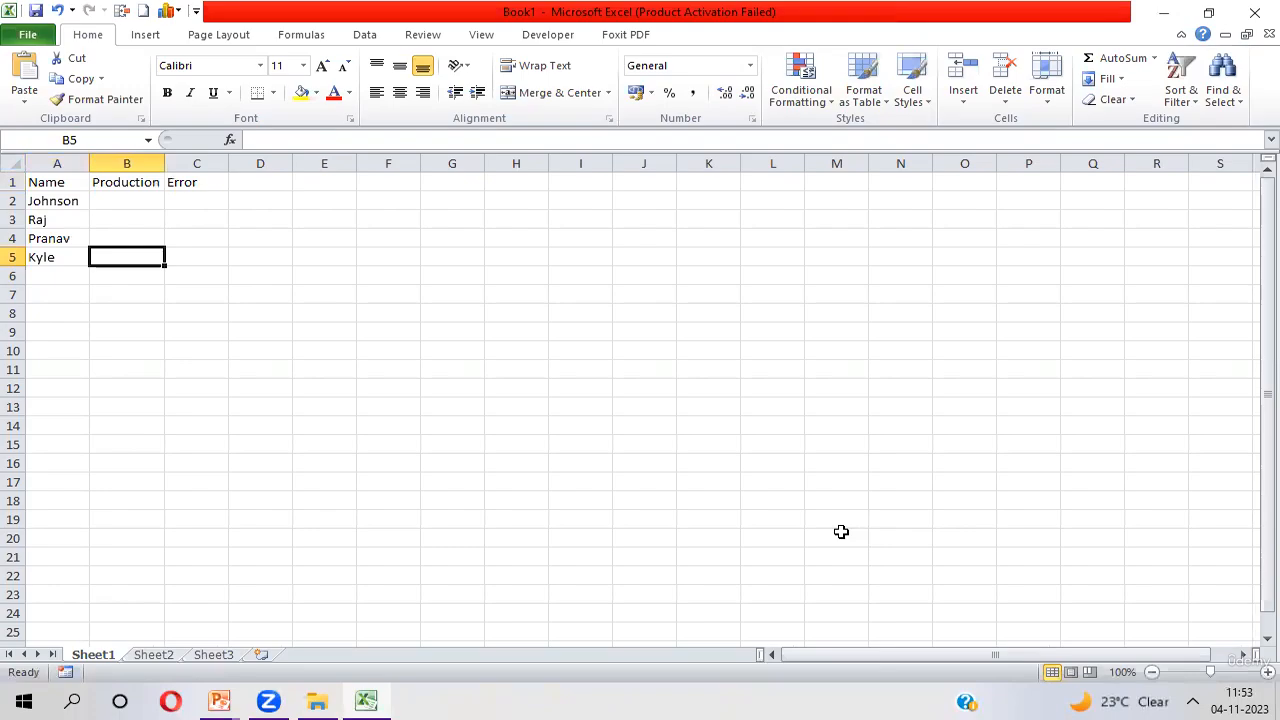
# Enter the Production values 300, 234, 600 and 450 in cells B2 to B5
pyautogui.press('Up')
pyautogui.press('Up')
pyautogui.press('Up')
pyautogui.write('300')
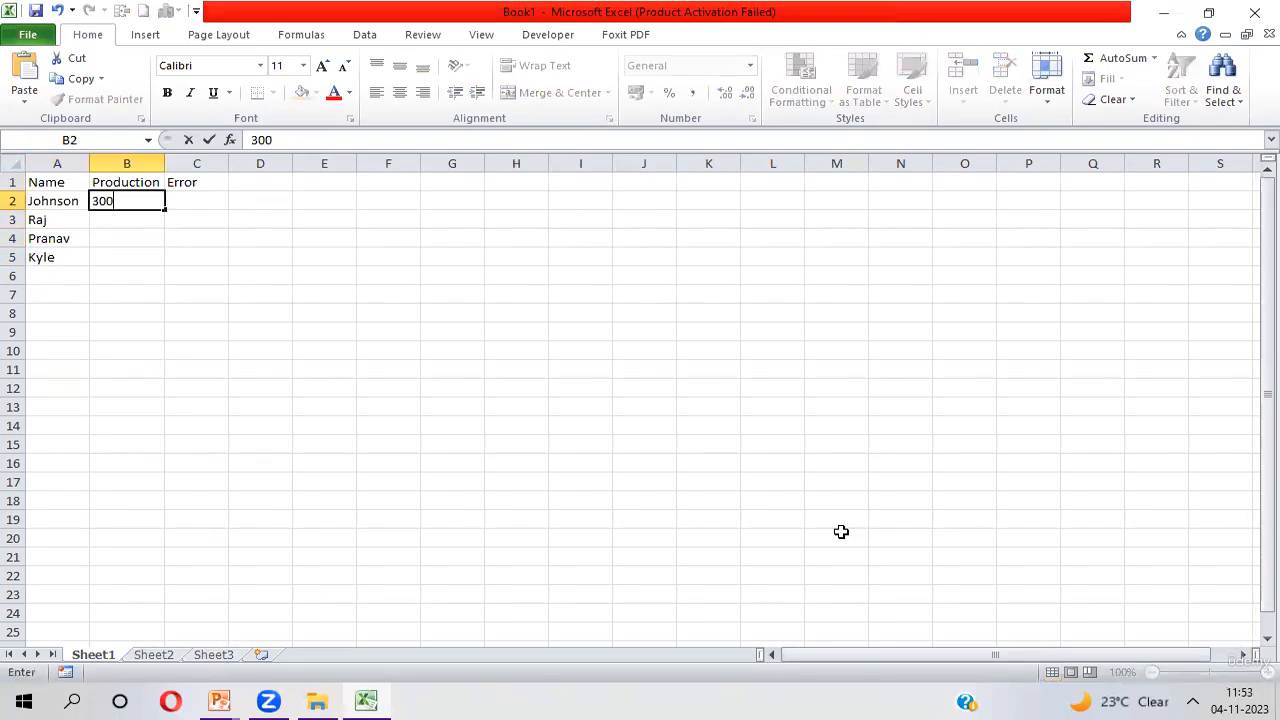
pyautogui.press('Return')
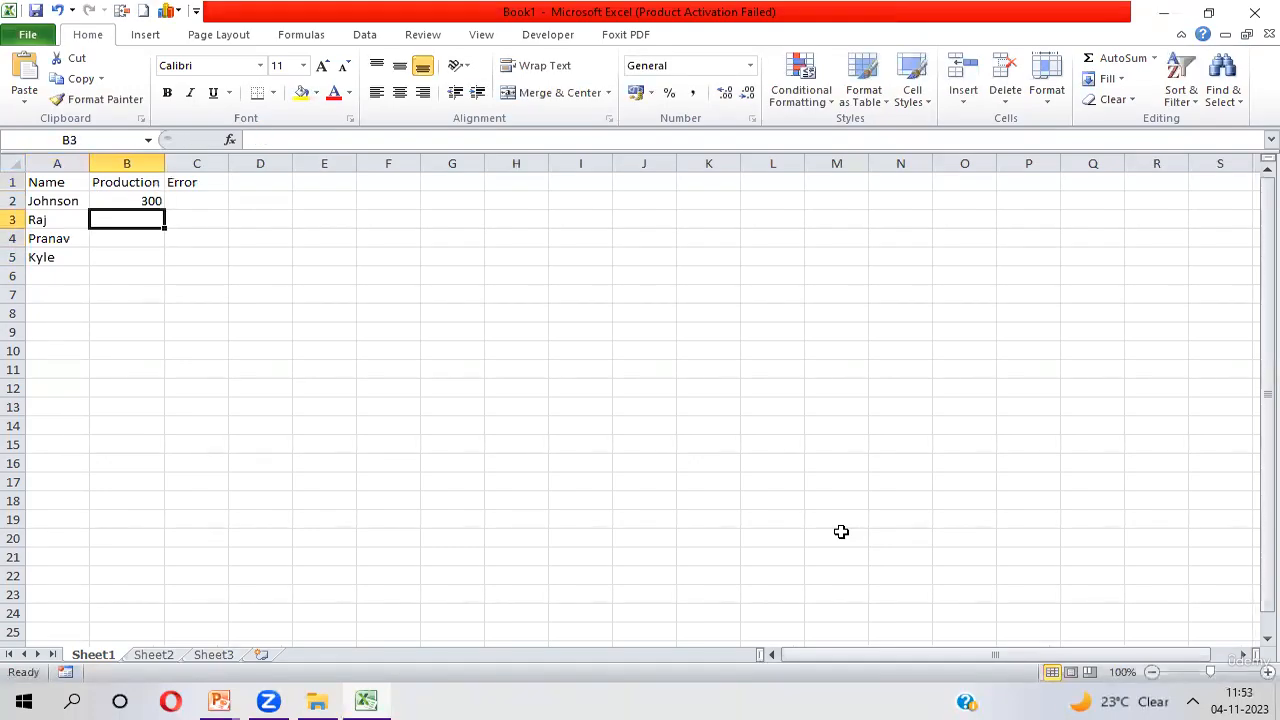
pyautogui.write('234')
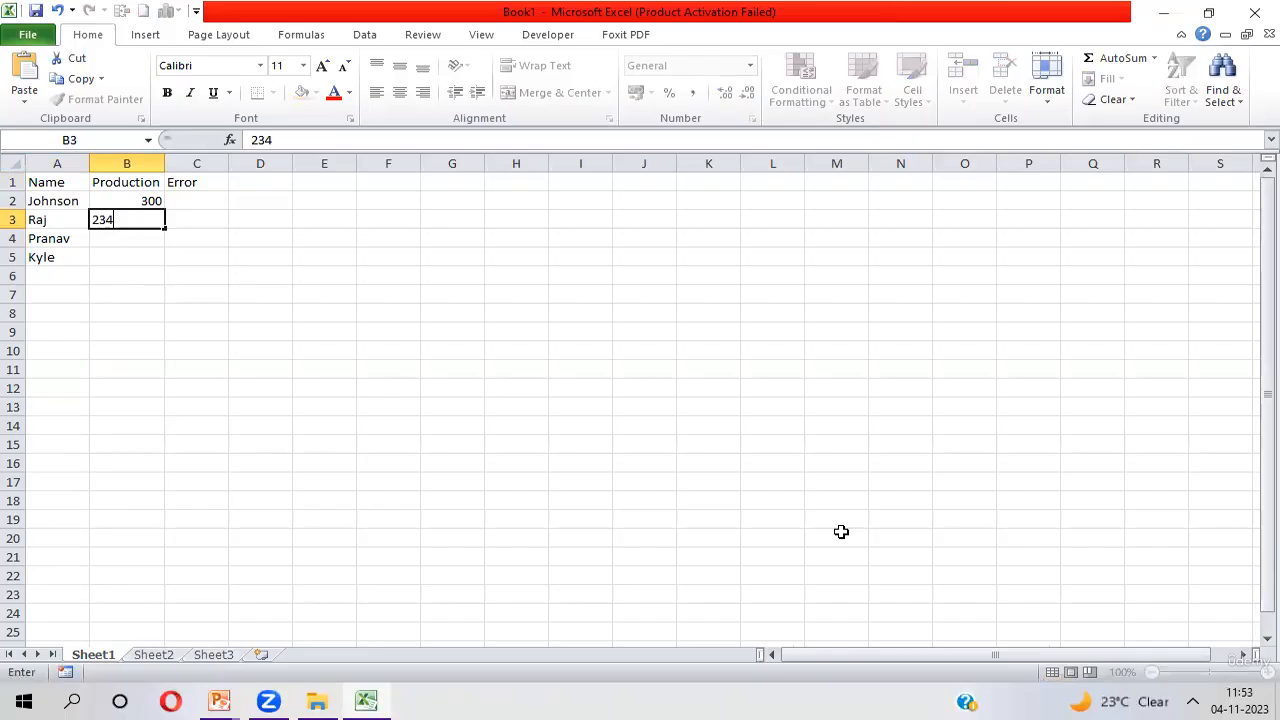
pyautogui.press('Return')
pyautogui.write('6')
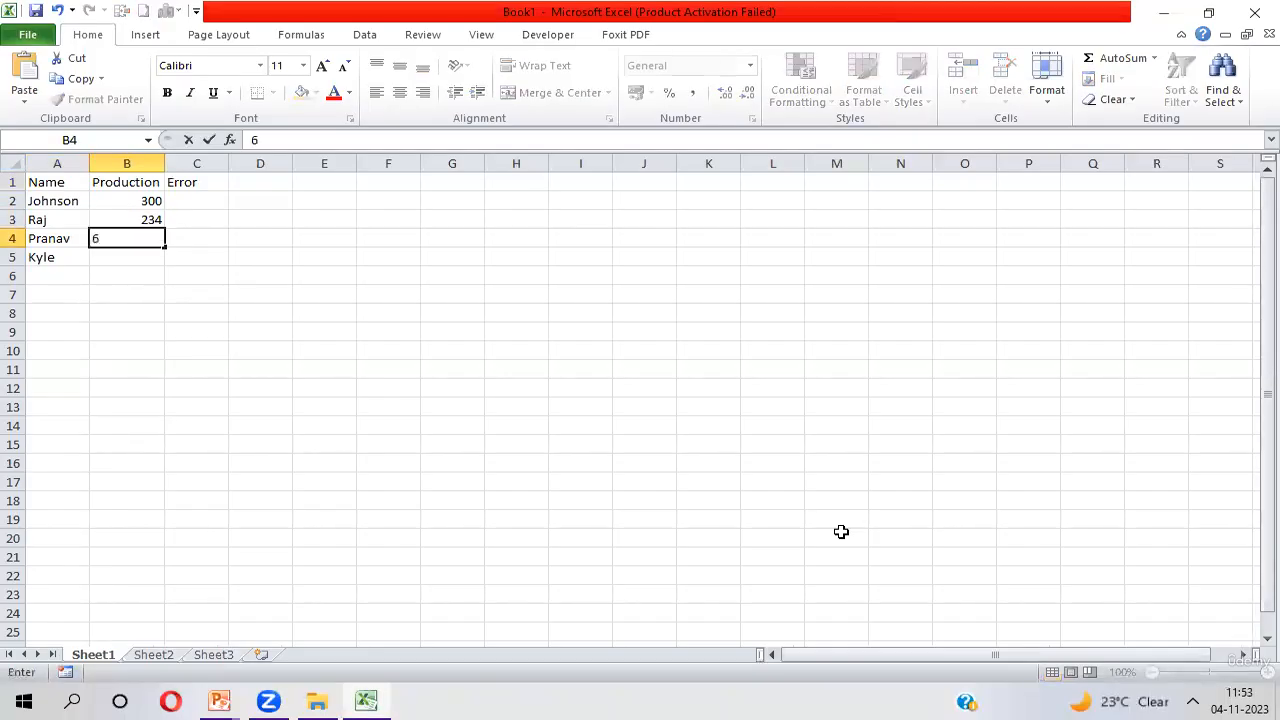
pyautogui.write('00')
pyautogui.press('Return')
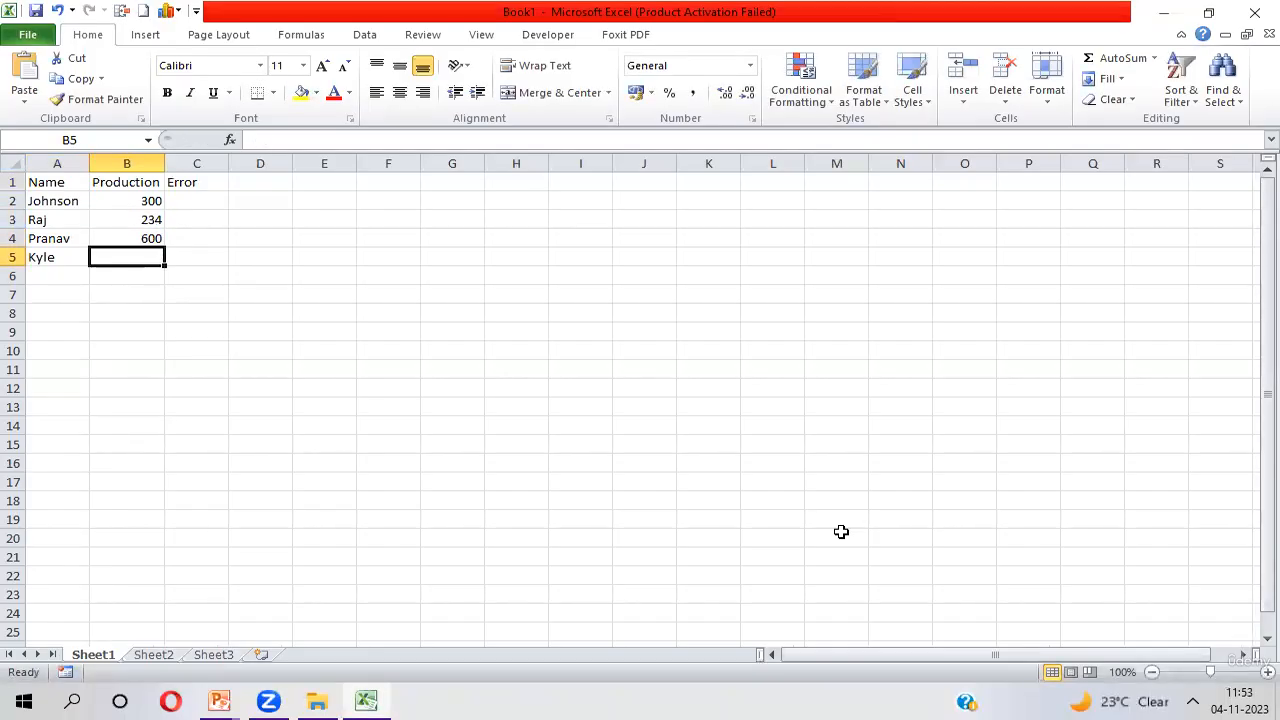
pyautogui.write('450')
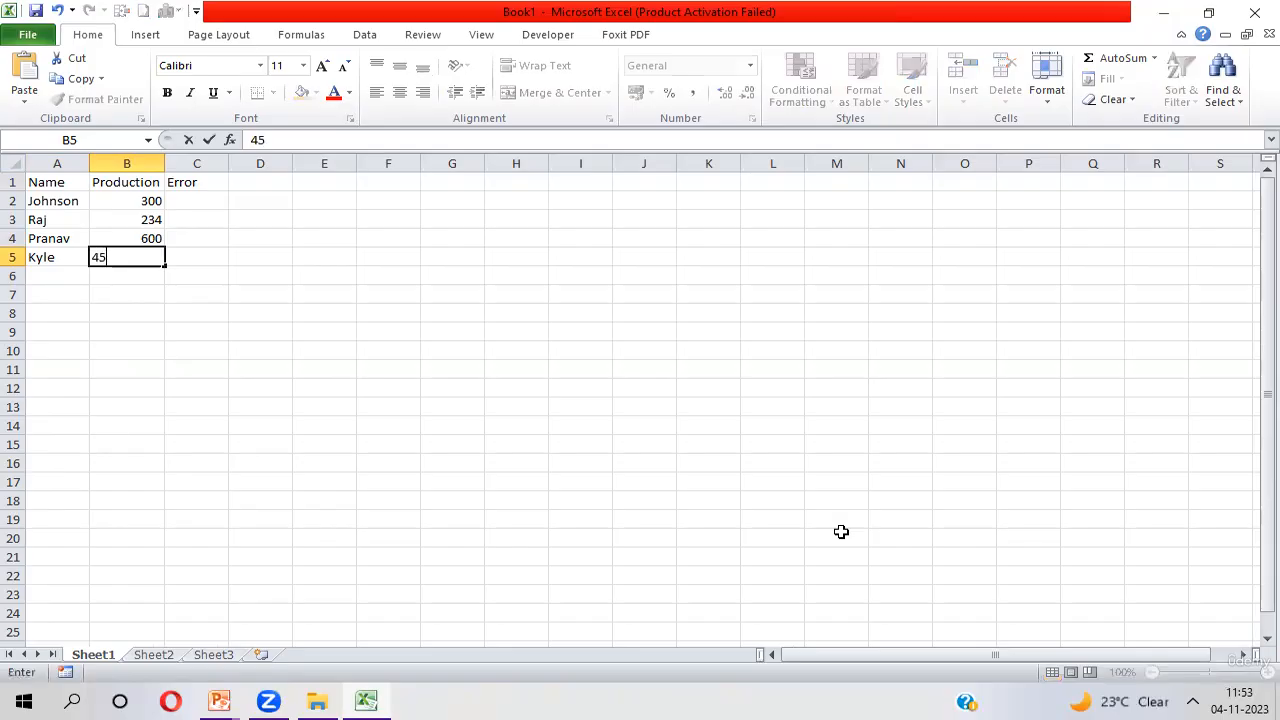
pyautogui.press('Return')
# Enter the Error values 45, 23, 56 and 78 in cells C2 to C5
pyautogui.press('Up')
pyautogui.press('Up')
pyautogui.press('Up')
pyautogui.press('Up')
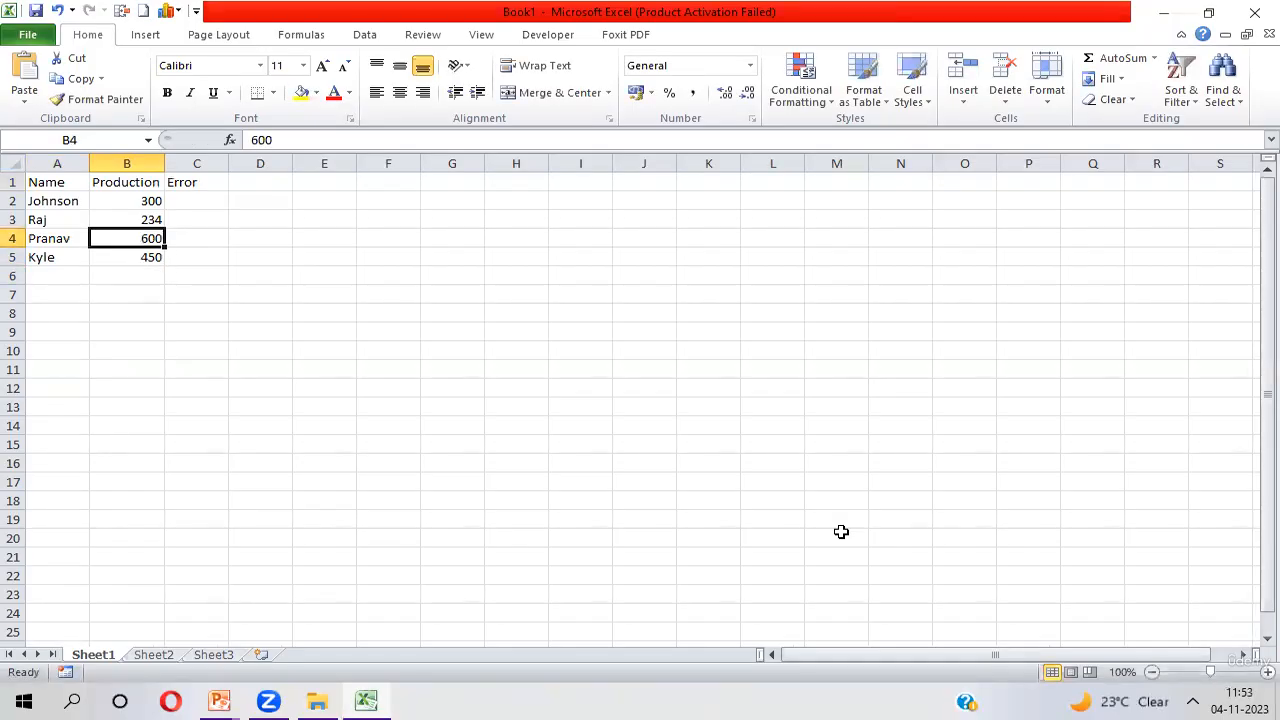
pyautogui.press('Right')
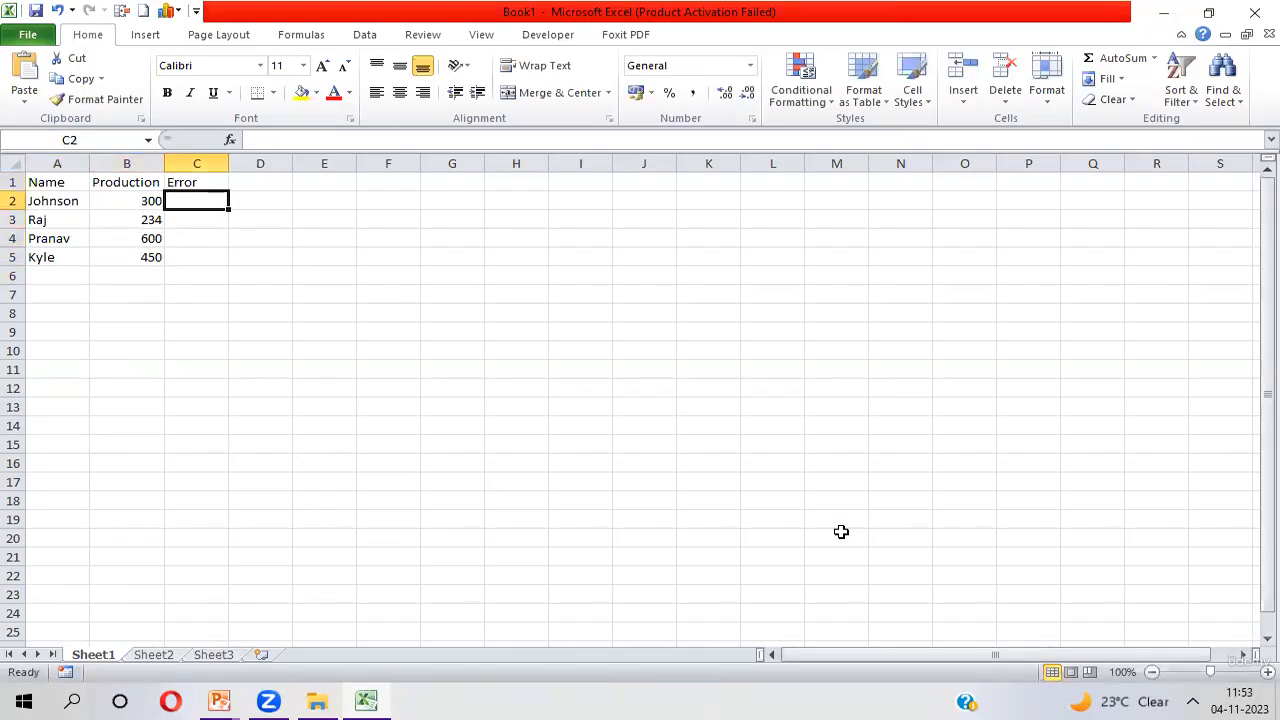
pyautogui.write('45')
pyautogui.press('Return')
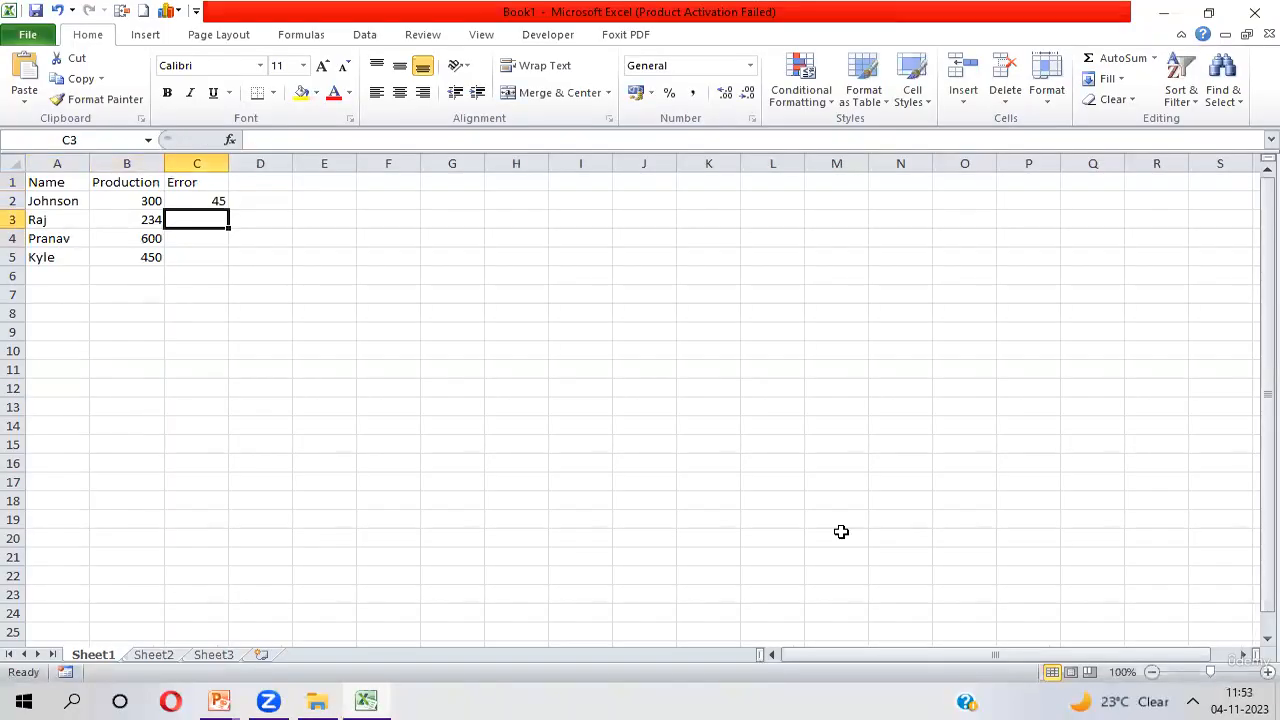
pyautogui.write('23')
pyautogui.press('Return')
pyautogui.write('56')
pyautogui.press('Return')
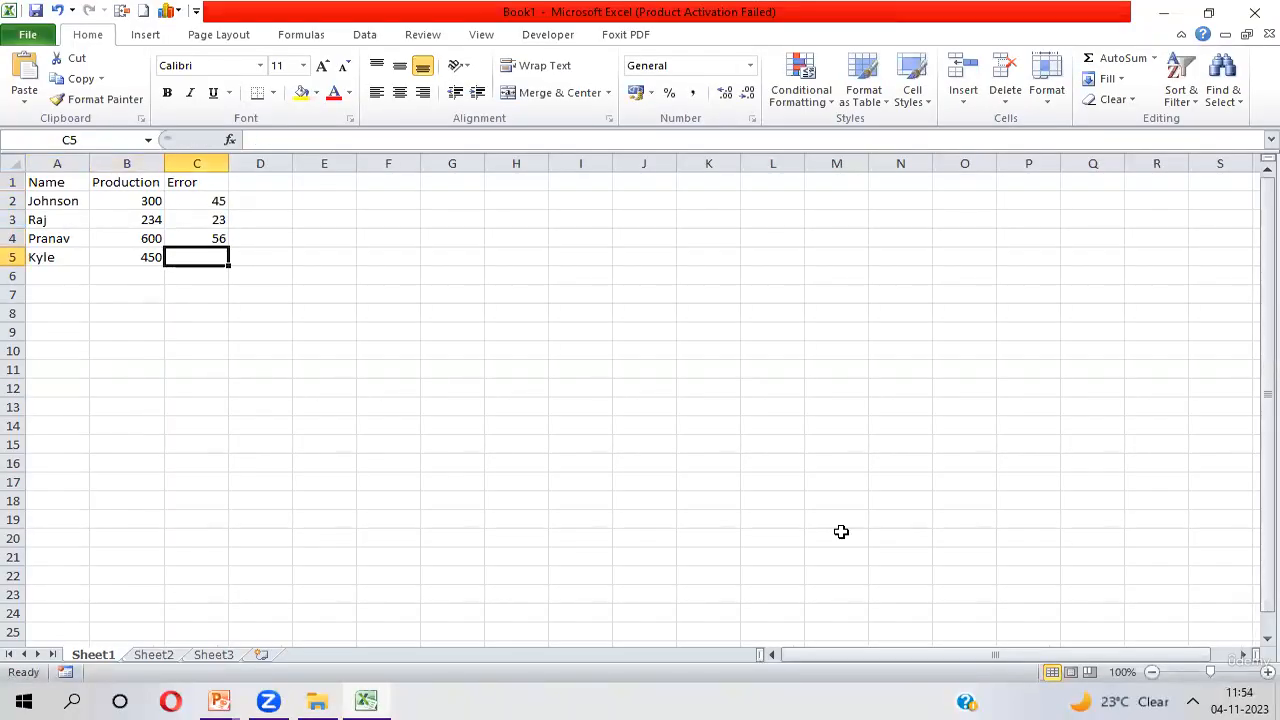
pyautogui.write('78')
pyautogui.press('Return')
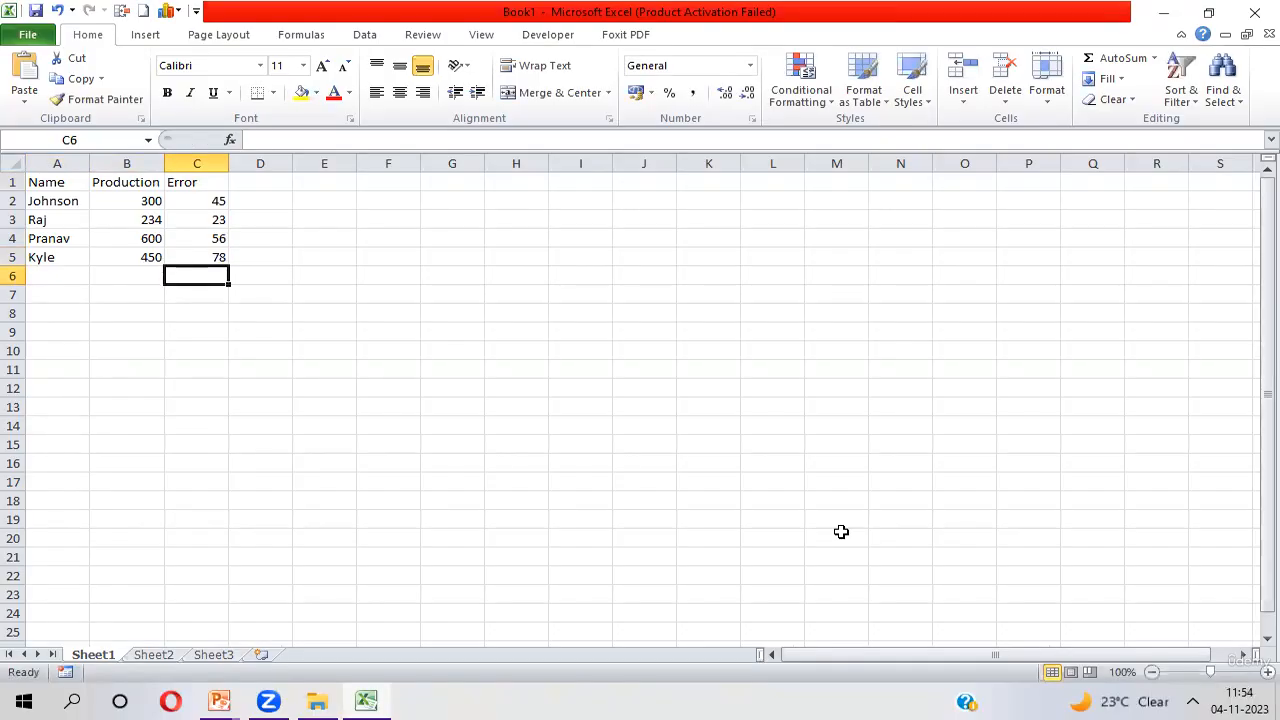
# Insert a 2-D clustered column chart from the table in A1:C5
pyautogui.press('Up')
pyautogui.press('Up')
pyautogui.press('Up')
pyautogui.press('Up')
pyautogui.press('Up')
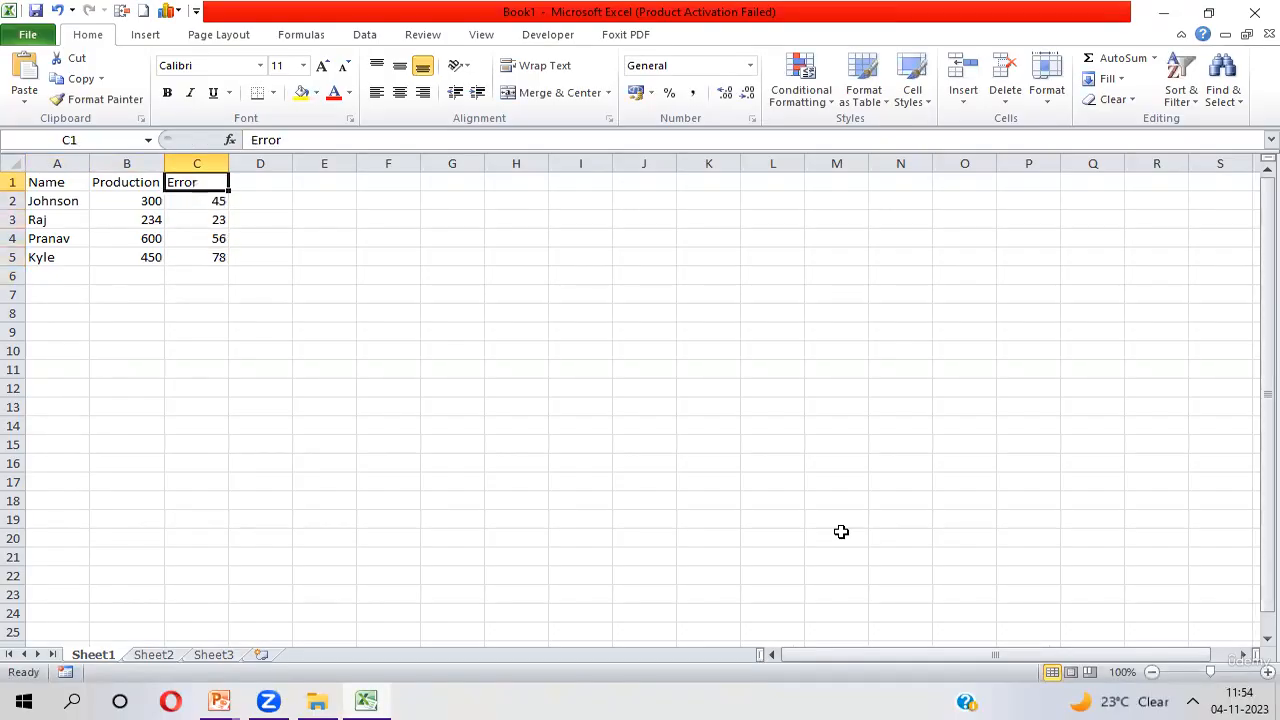
pyautogui.press('Left')
pyautogui.press('Left')
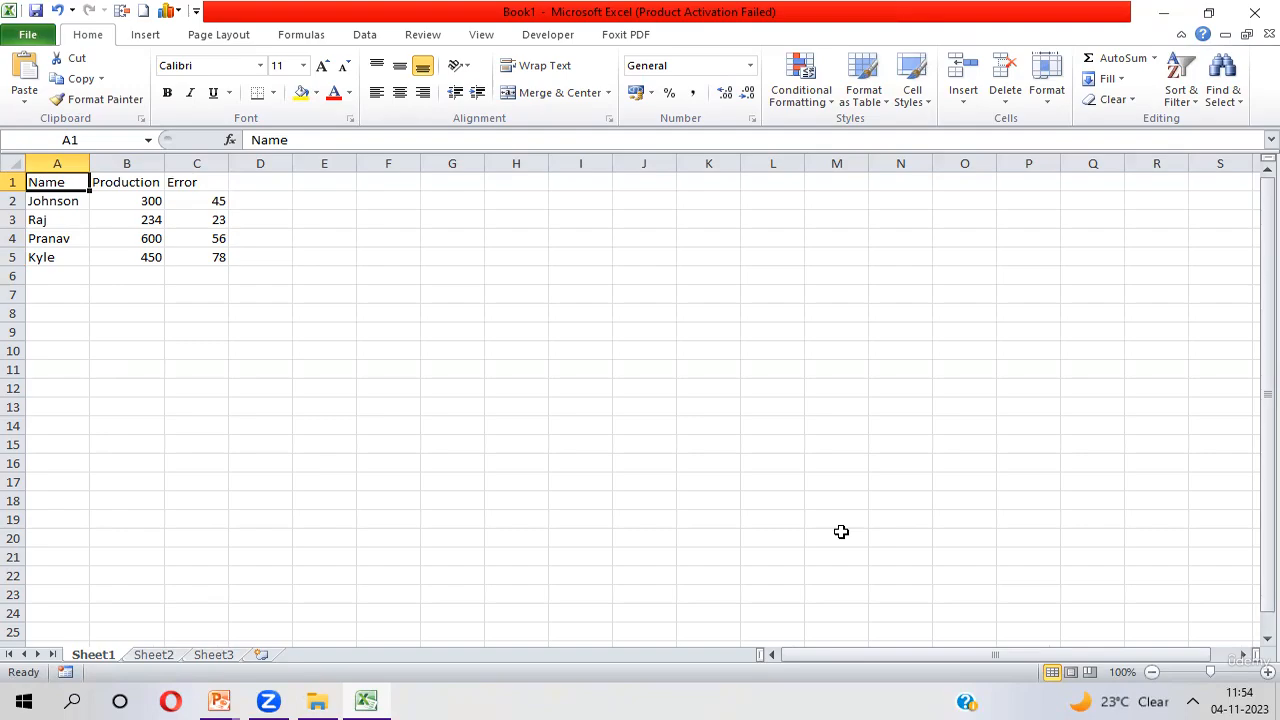
pyautogui.hotkey('ctrl', 'shift', 'Right')
pyautogui.hotkey('ctrl', 'shift', 'Down')
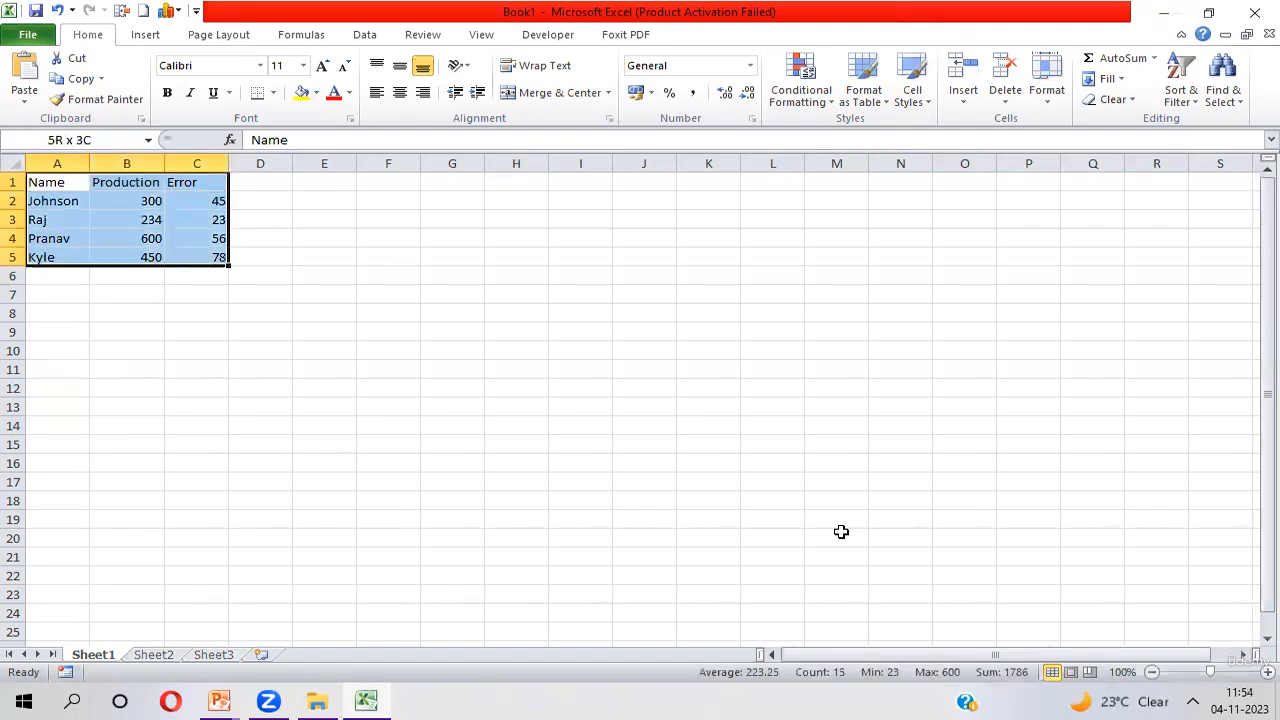
pyautogui.click(1253, 9)
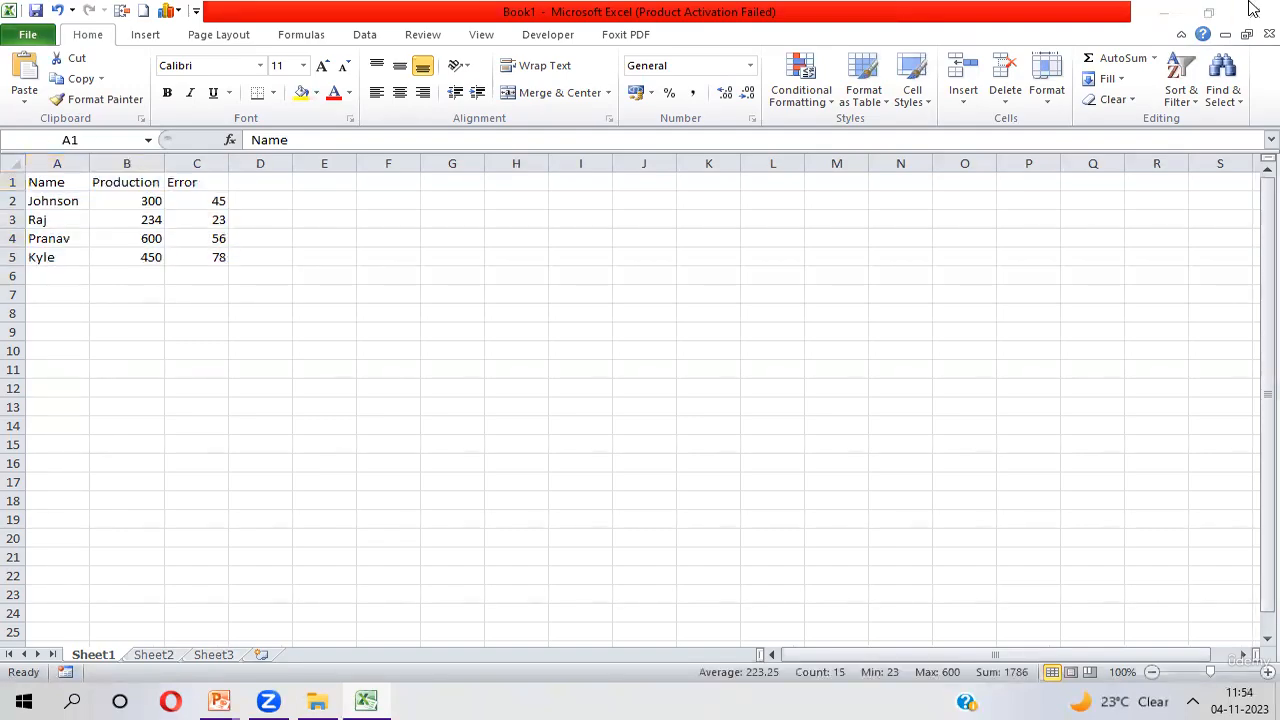
pyautogui.click(147, 36)
pyautogui.click(147, 36)
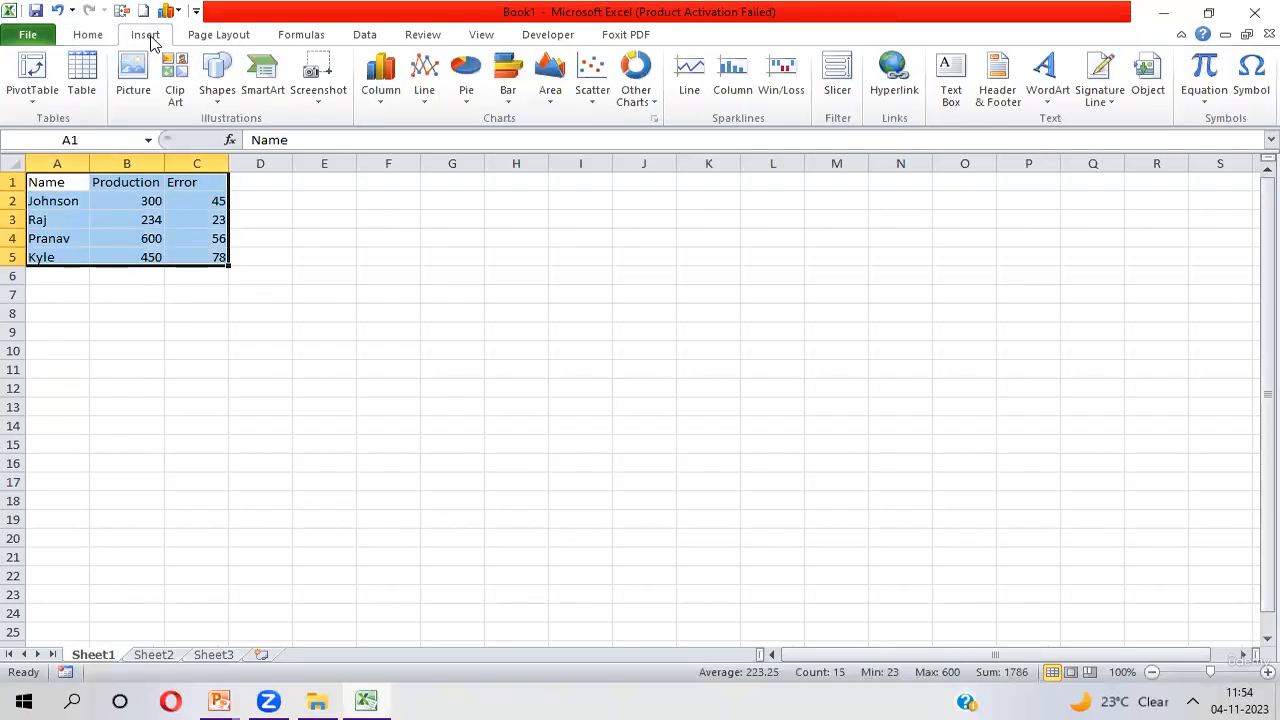
pyautogui.click(386, 100)
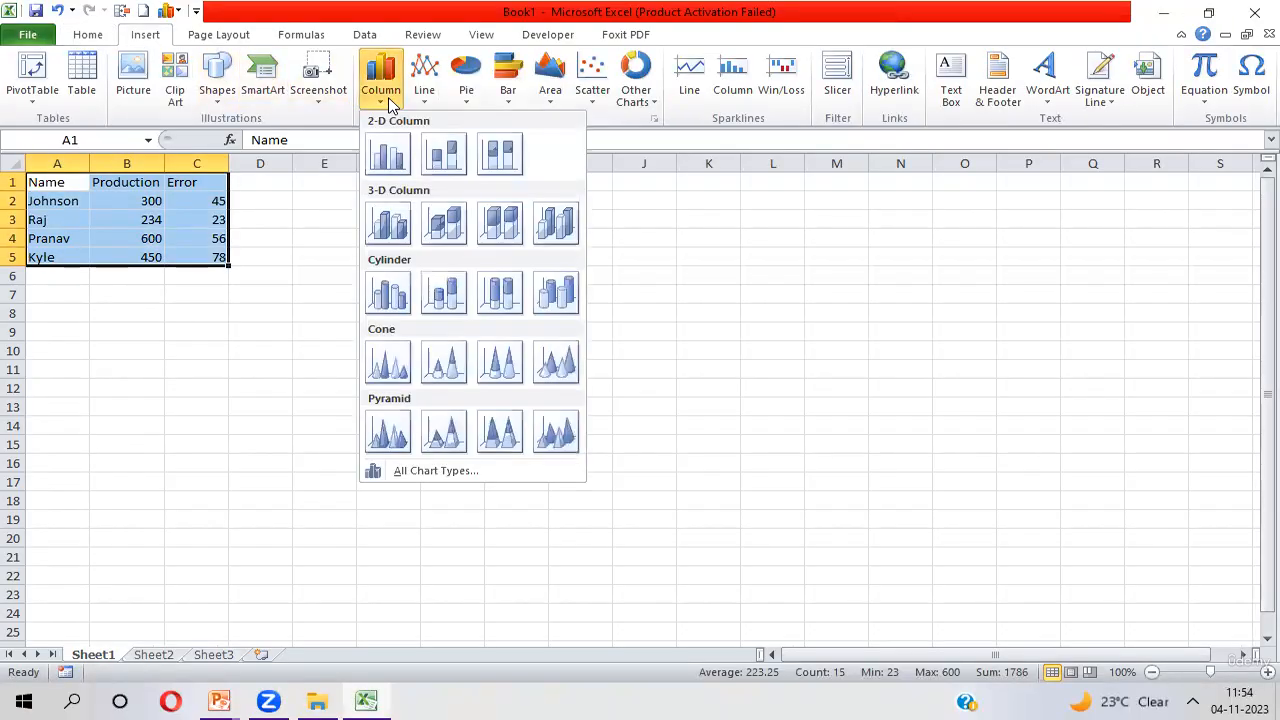
pyautogui.click(388, 158)
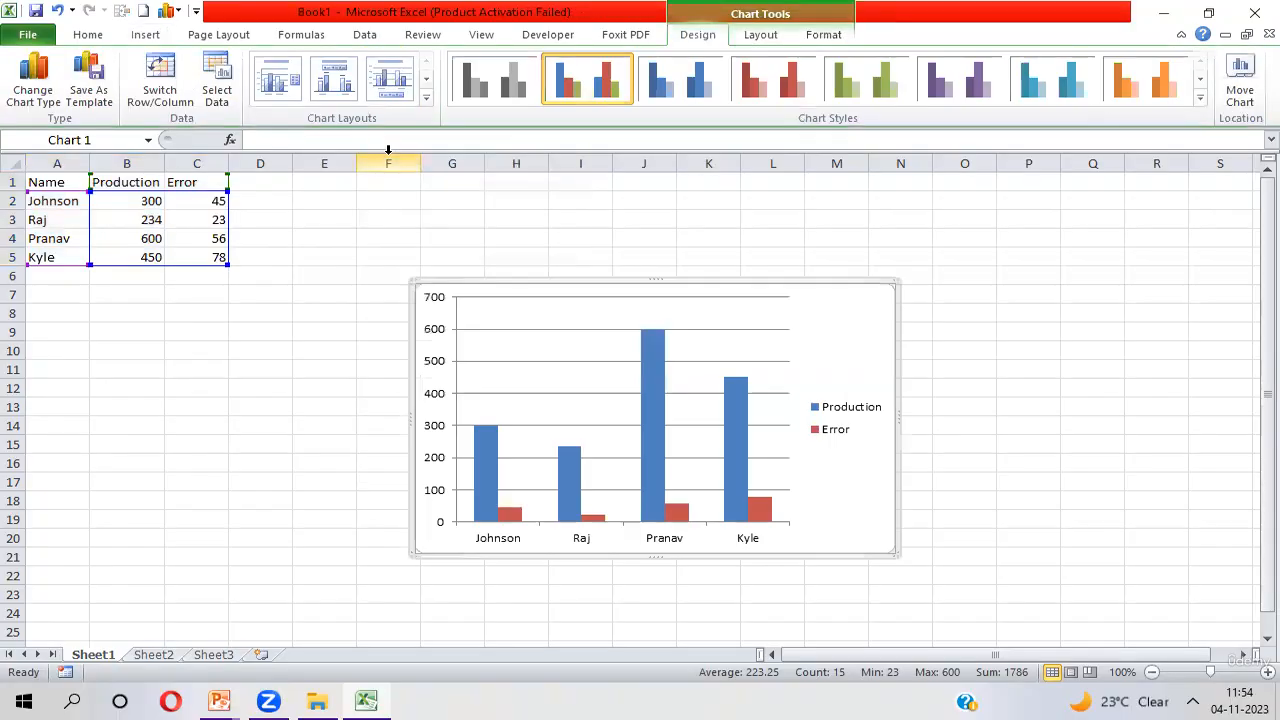
# Move the column chart up beside the table so it starts at column F near row 1, and deselect it
pyautogui.moveTo(845, 325); pyautogui.dragTo(789, 213)
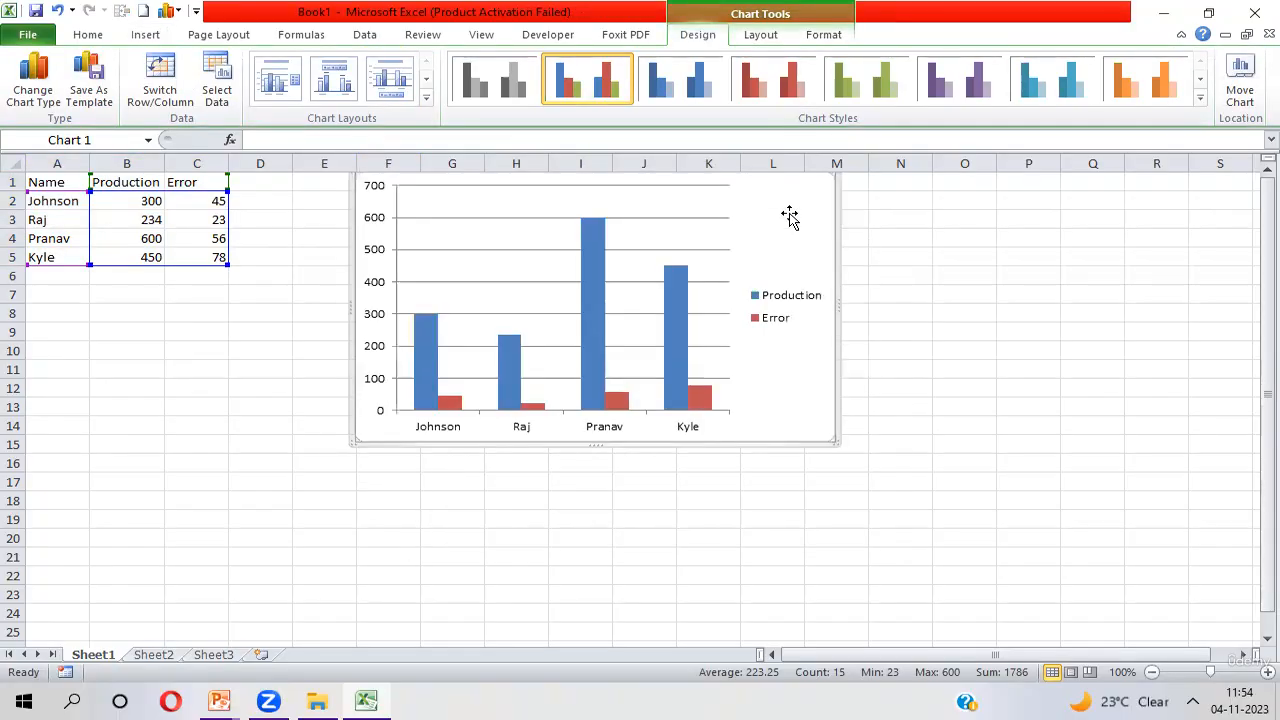
pyautogui.click(474, 243)
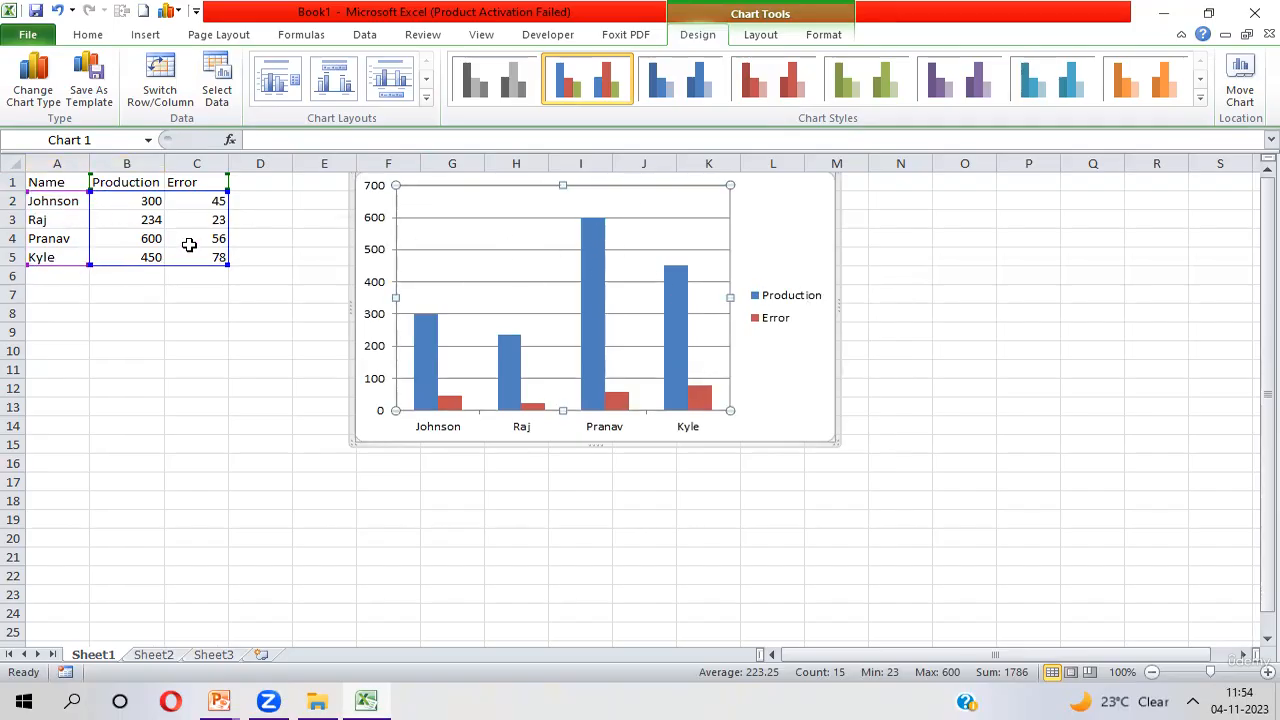
pyautogui.click(51, 278)
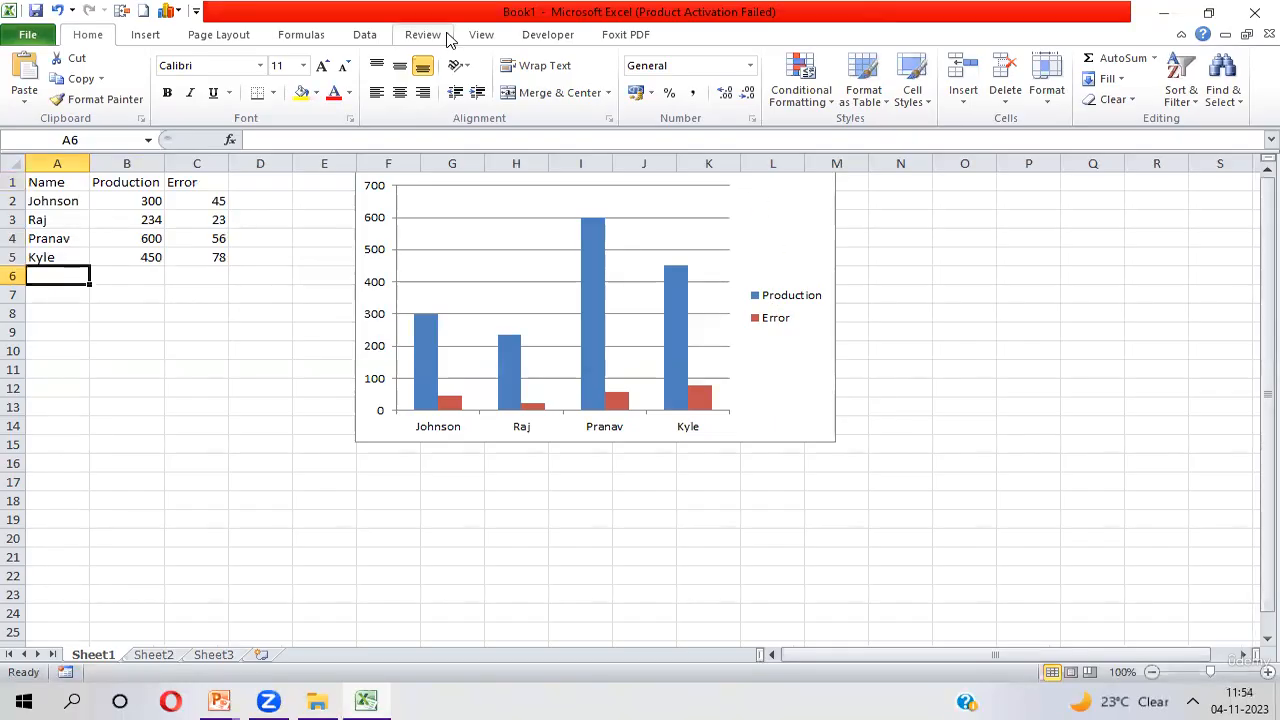
# Insert a second 2-D clustered column chart from the same A1:C5 table
pyautogui.click(47, 177)
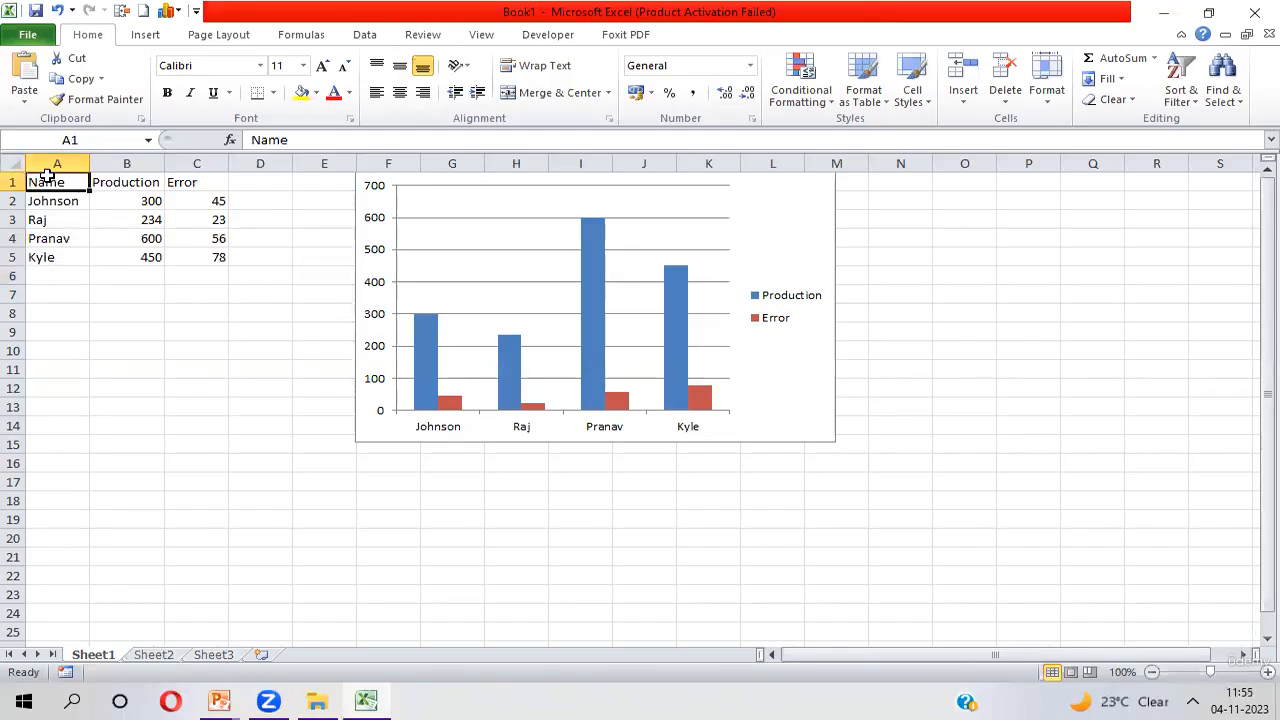
pyautogui.hotkey('ctrl', 'a')
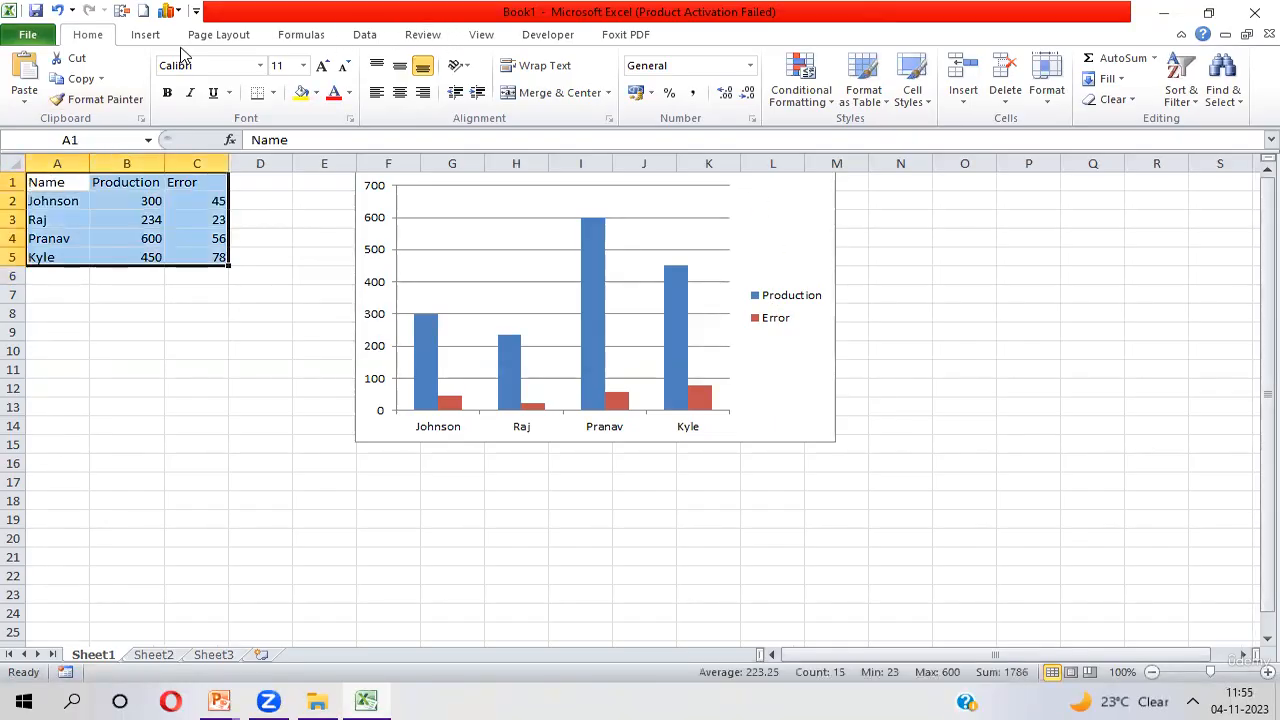
pyautogui.click(148, 36)
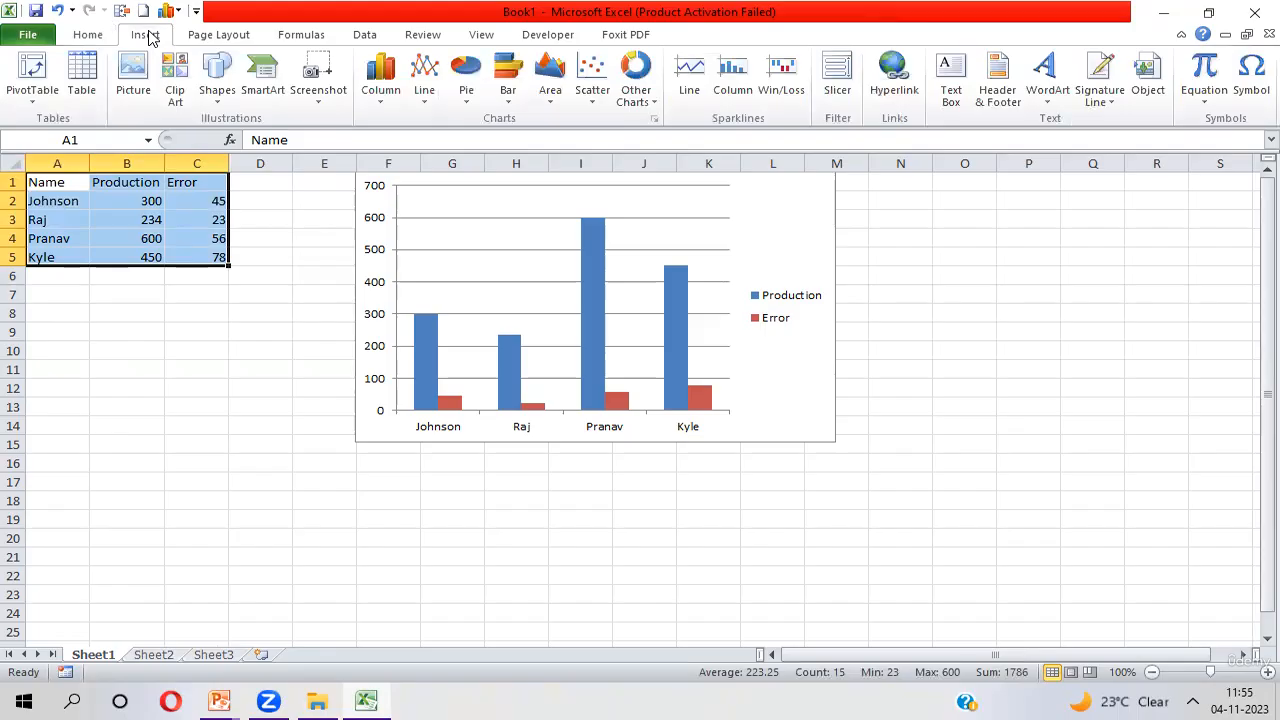
pyautogui.click(381, 90)
pyautogui.click(388, 157)
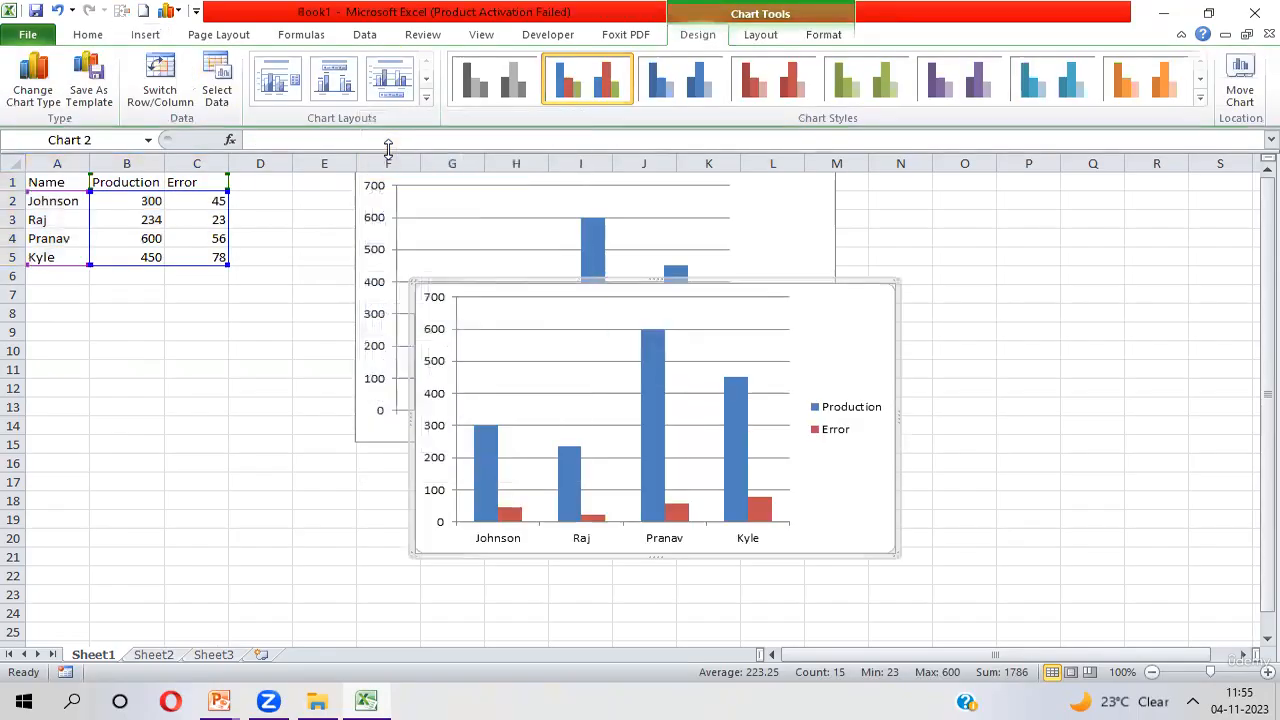
# Move the second chart directly beside the first one, starting at column M near row 1, and deselect it
pyautogui.moveTo(835, 332); pyautogui.dragTo(1236, 220)
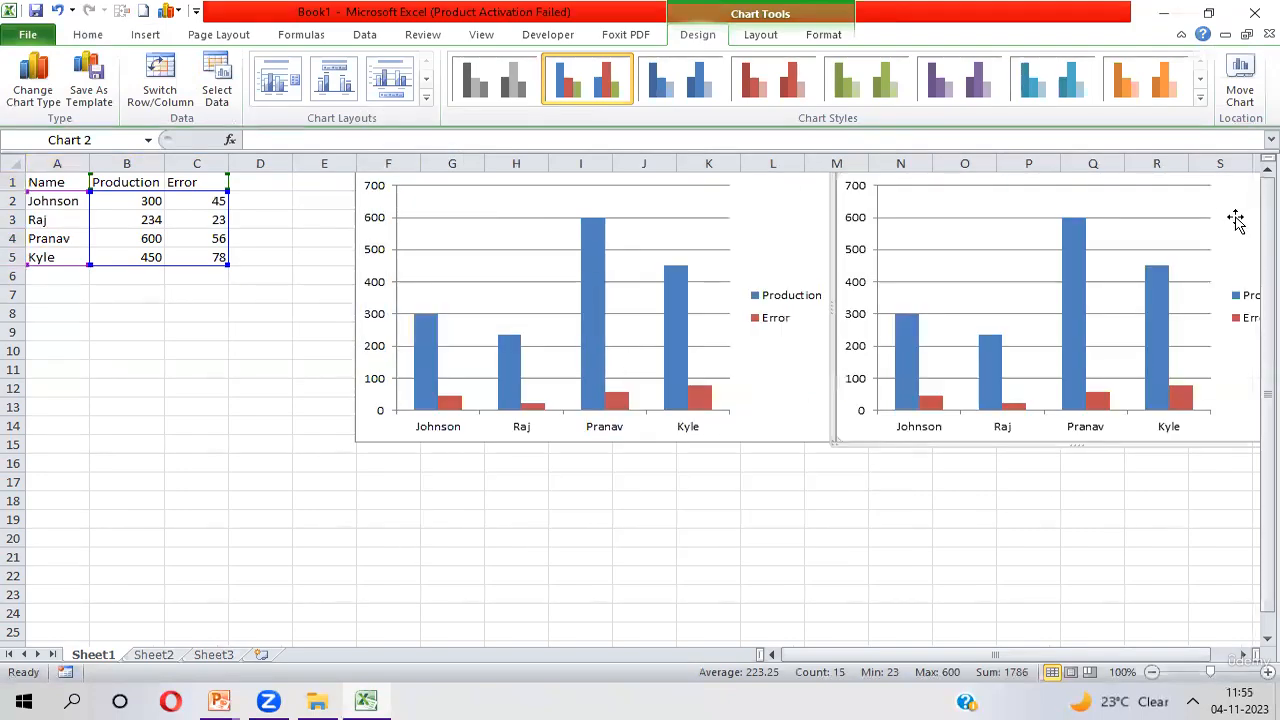
pyautogui.click(1244, 654)
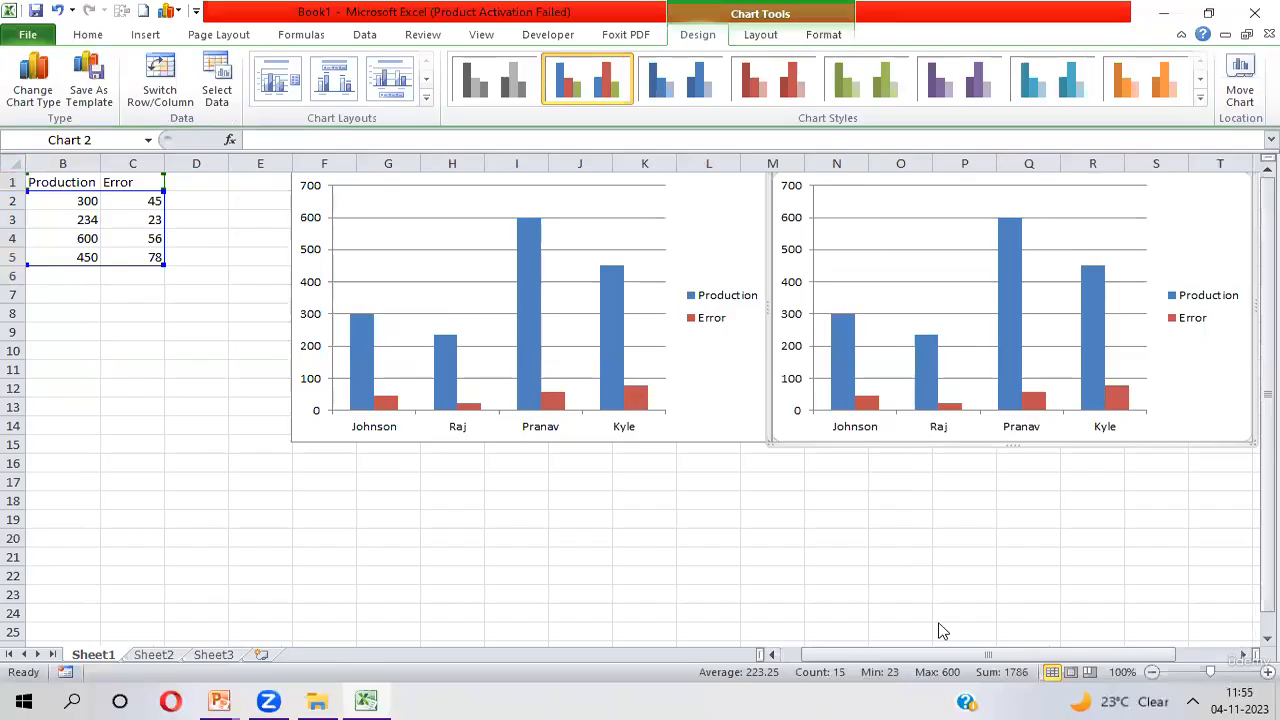
pyautogui.click(80, 339)
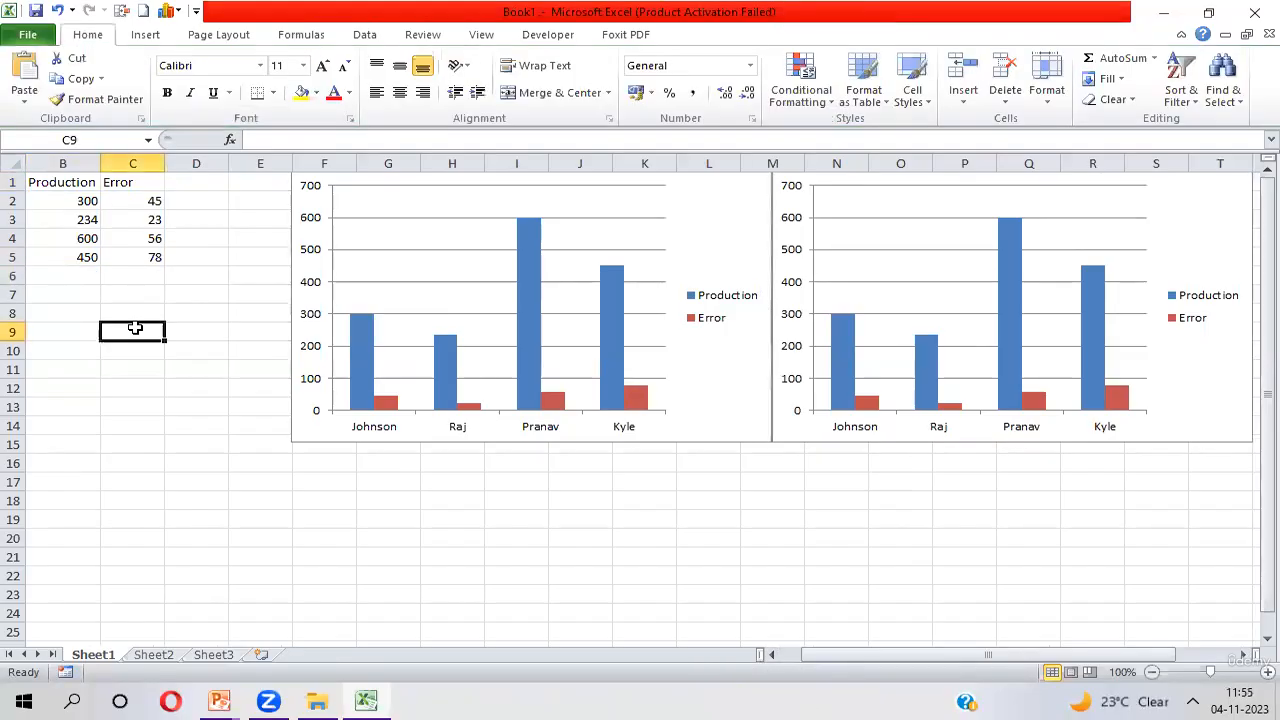
# Go through the data ranges A2:A5, B2:B5 and C2:C5 that feed the charts, selecting each in turn
pyautogui.press('Left')
pyautogui.press('Up')
pyautogui.press('Up')
pyautogui.press('Up')
pyautogui.press('Up')
pyautogui.press('Up')
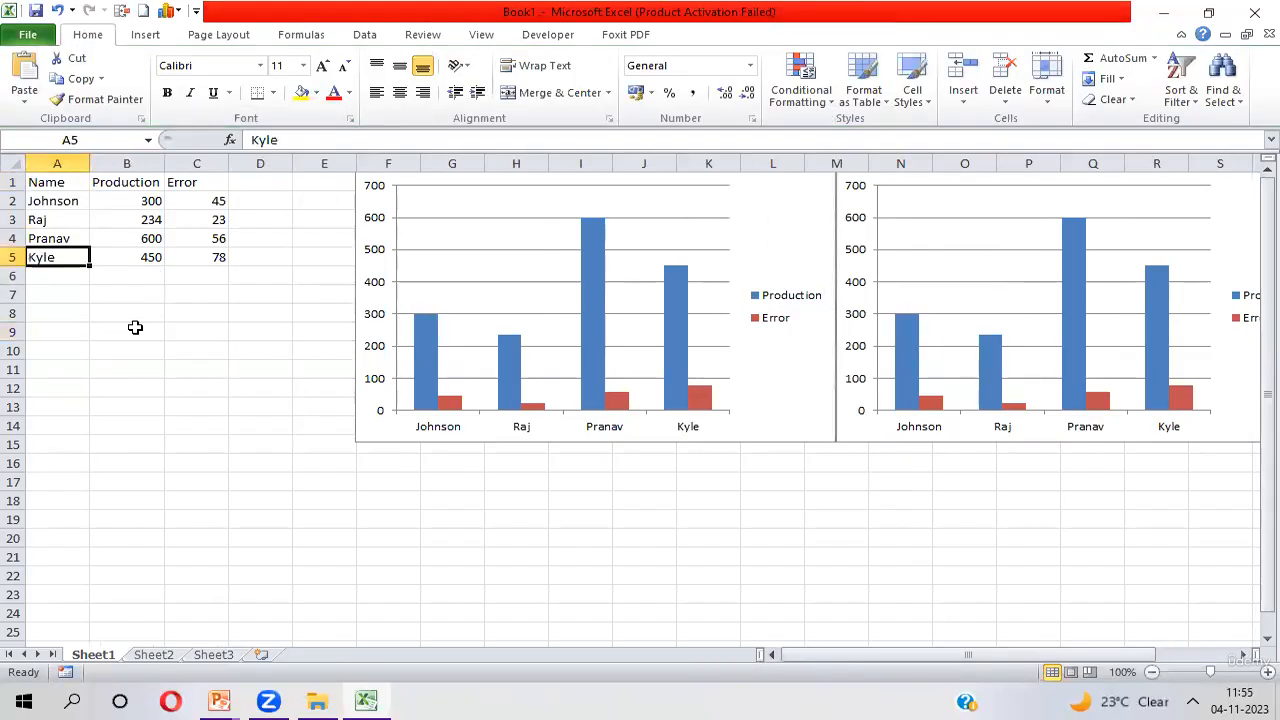
pyautogui.press('Up')
pyautogui.press('Up')
pyautogui.hotkey('shift', 'Down')
pyautogui.hotkey('shift', 'Down')
pyautogui.hotkey('shift', 'Down')
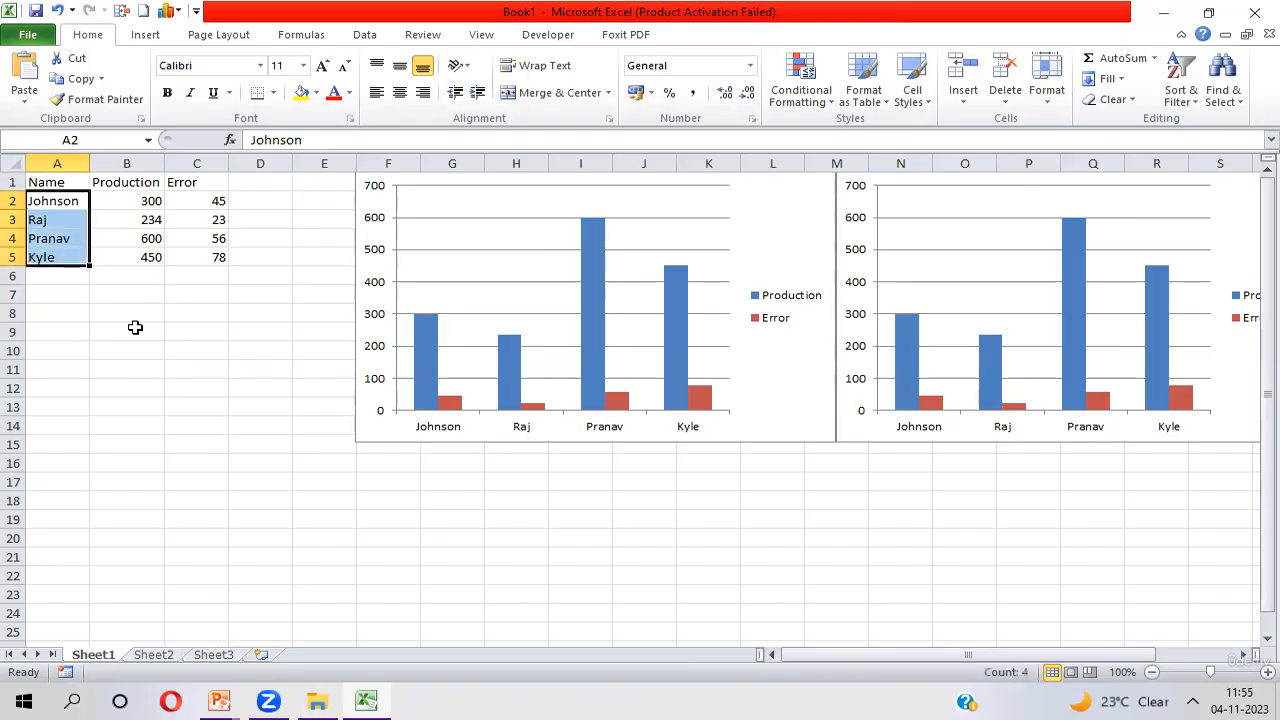
pyautogui.press('Right')
pyautogui.hotkey('shift', 'Down')
pyautogui.hotkey('shift', 'Down')
pyautogui.hotkey('shift', 'Down')
pyautogui.press('Right')
pyautogui.hotkey('shift', 'Down')
pyautogui.hotkey('shift', 'Down')
pyautogui.hotkey('shift', 'Down')
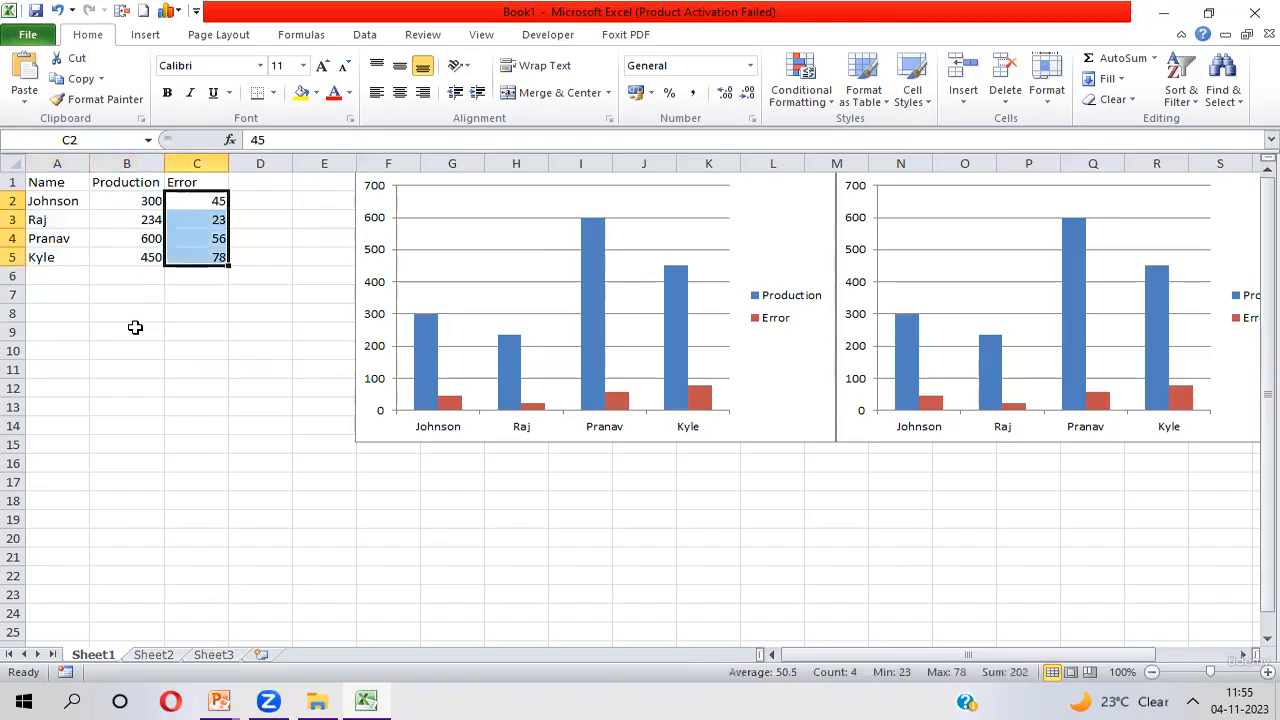
# Start defining a workbook-scoped name from cell A2, name it eName, and widen the definition dialog
pyautogui.press('Up')
pyautogui.press('Left')
pyautogui.press('Left')
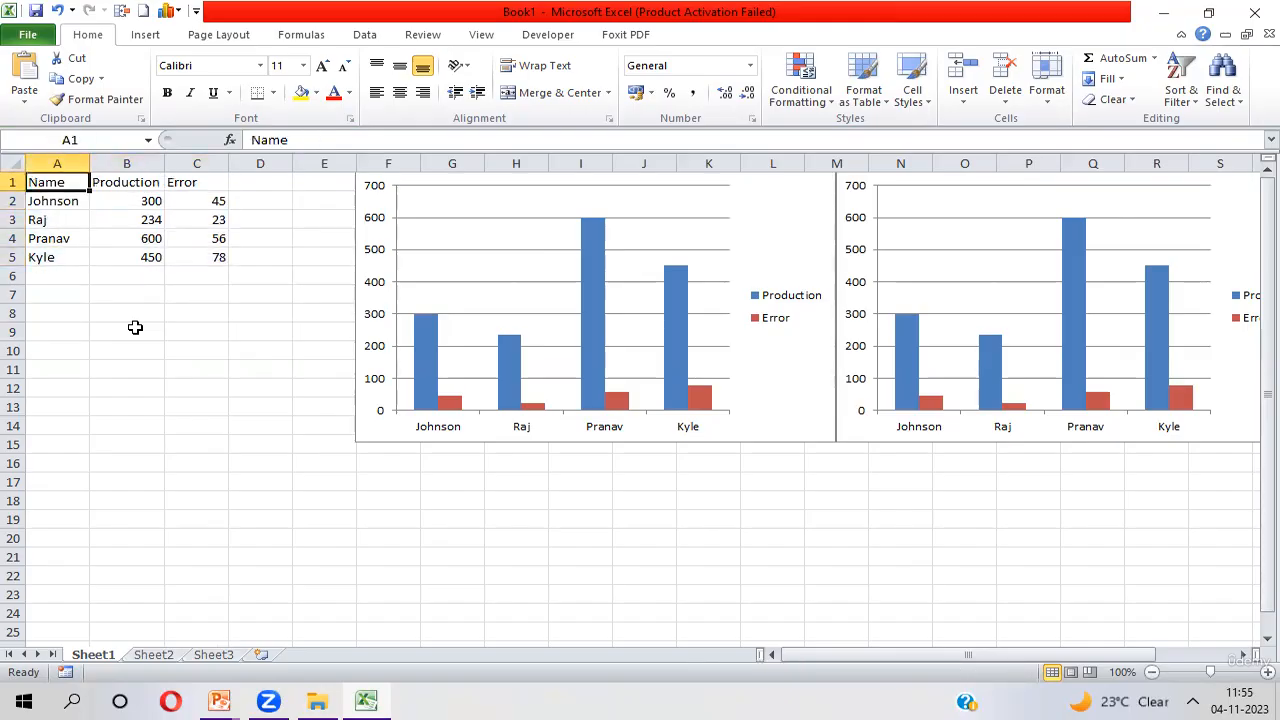
pyautogui.press('Down')
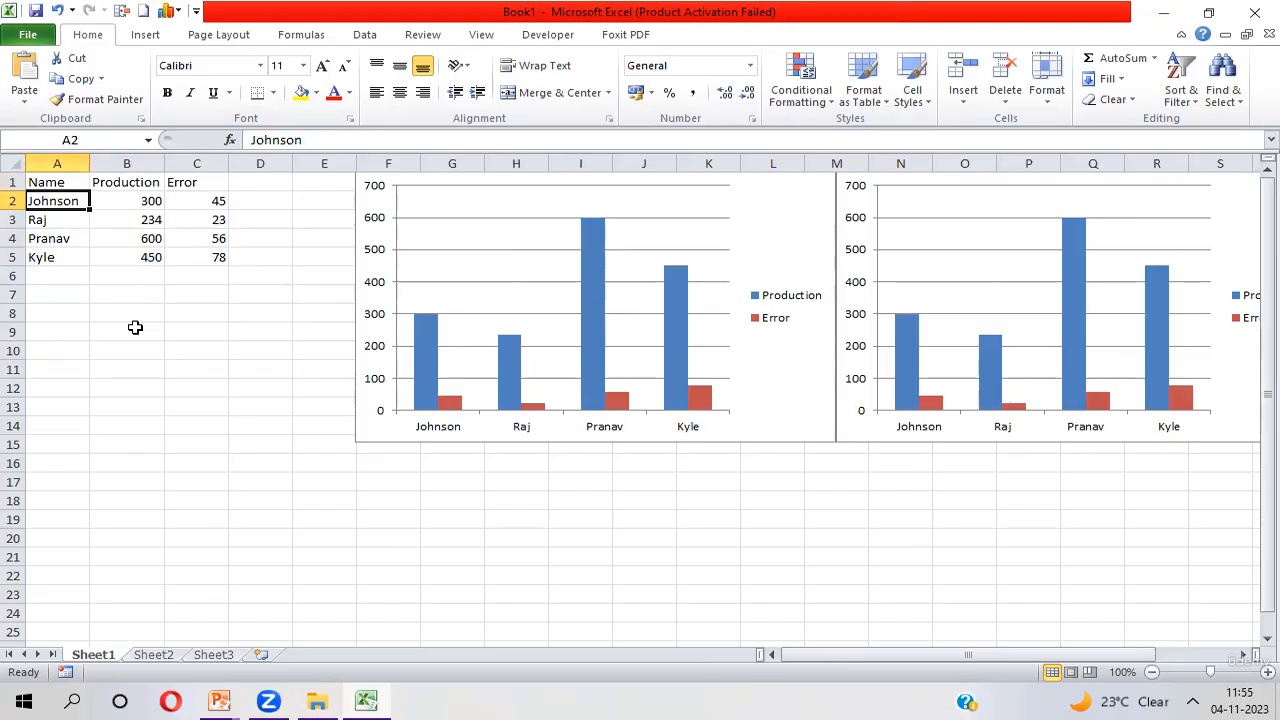
pyautogui.click(301, 36)
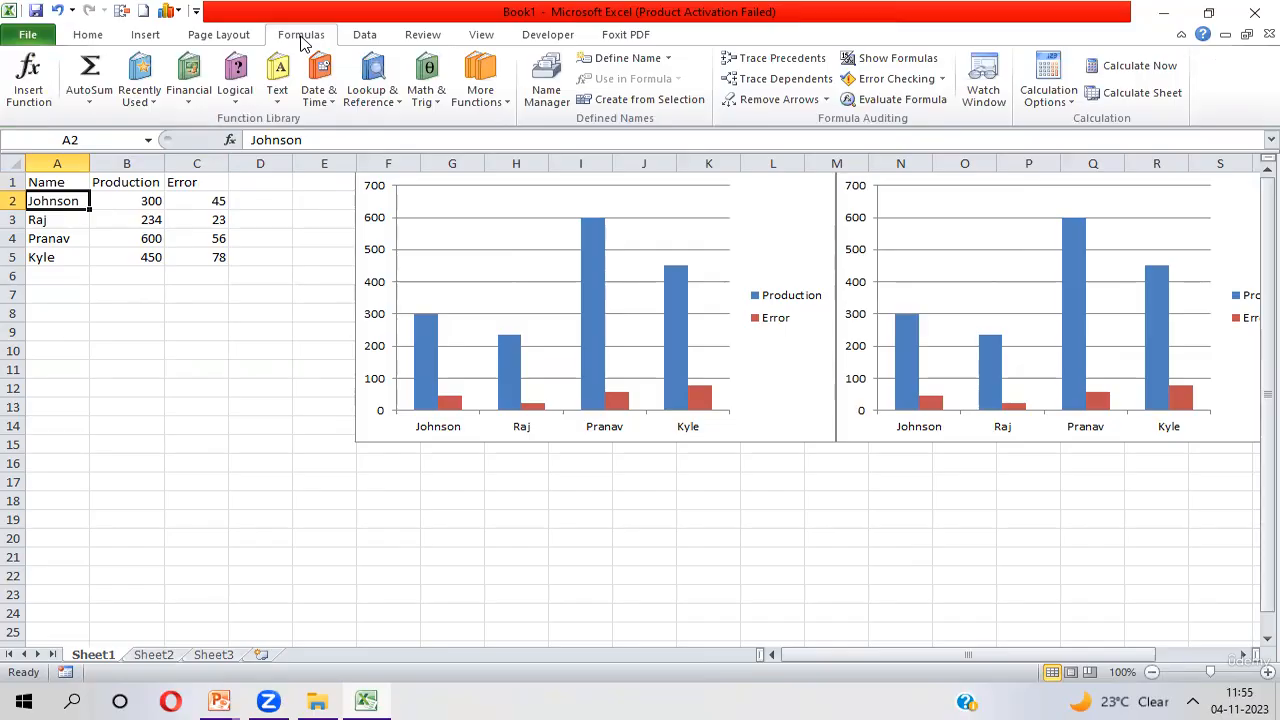
pyautogui.click(630, 58)
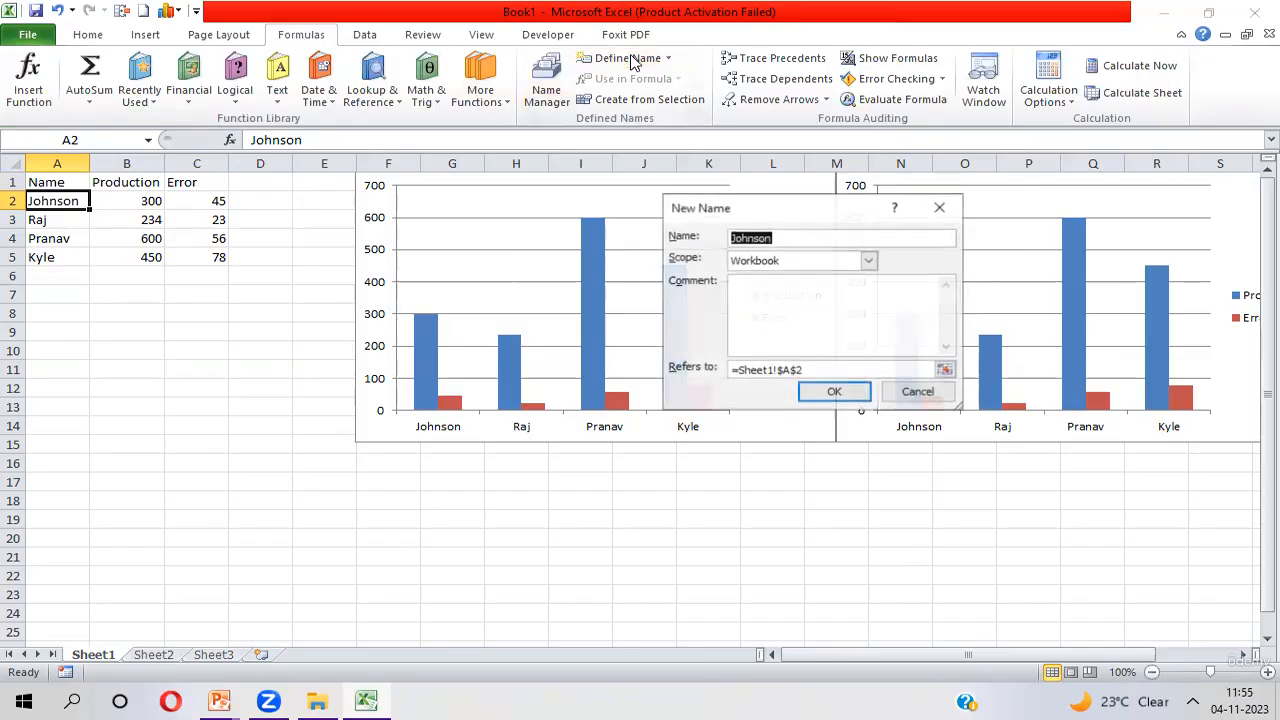
pyautogui.click(796, 237)
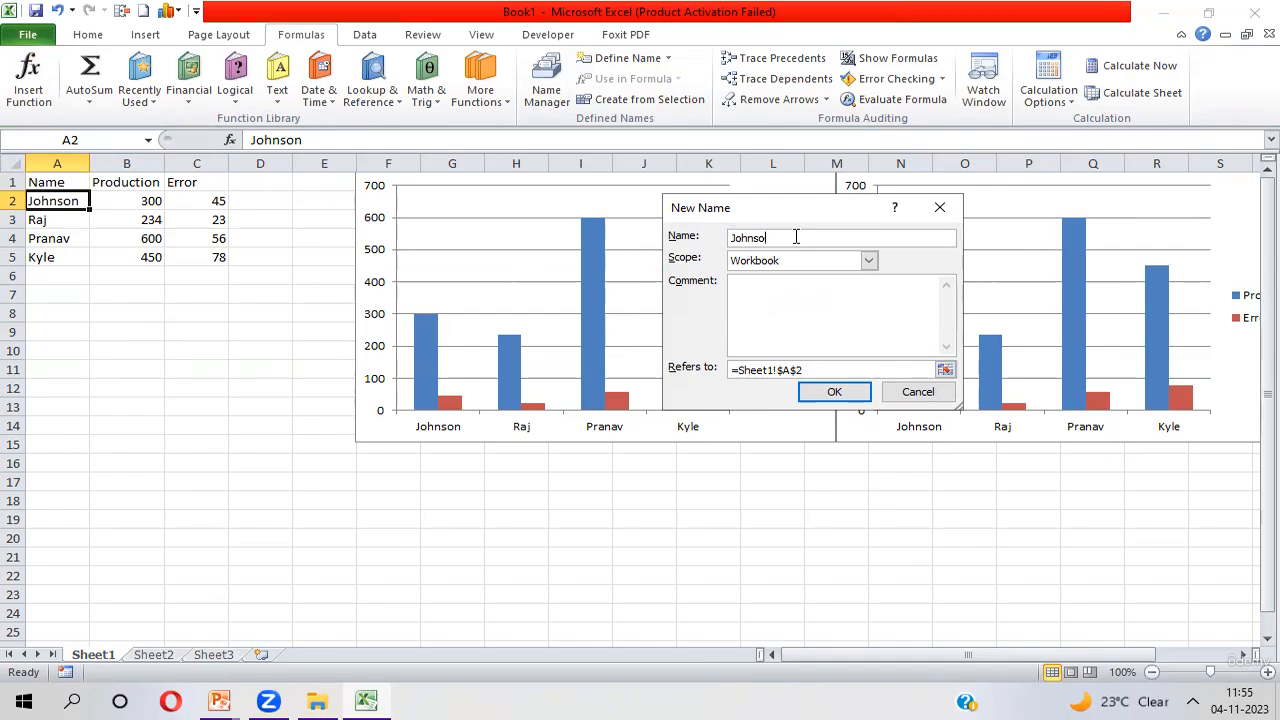
pyautogui.press('BackSpace')
pyautogui.press('BackSpace')
pyautogui.press('BackSpace')
pyautogui.press('BackSpace')
pyautogui.press('BackSpace')
pyautogui.press('BackSpace')
pyautogui.write('eNa')
pyautogui.moveTo(958, 408); pyautogui.dragTo(1170, 430)
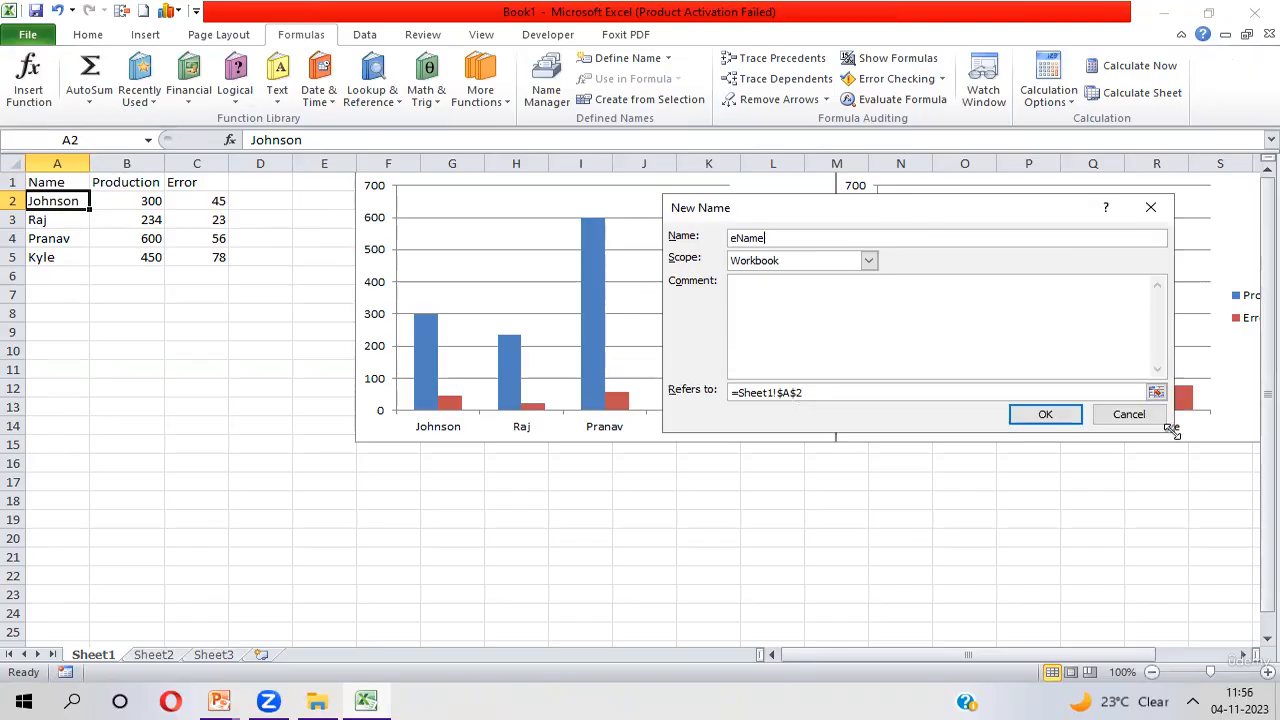
# Replace eName's reference with an Offset formula based on Sheet1!$A$2 with row and column offsets of 0
pyautogui.click(840, 392)
pyautogui.press('BackSpace')
pyautogui.press('BackSpace')
pyautogui.press('BackSpace')
pyautogui.press('BackSpace')
pyautogui.press('BackSpace')
pyautogui.press('BackSpace')
pyautogui.press('BackSpace')
pyautogui.press('BackSpace')
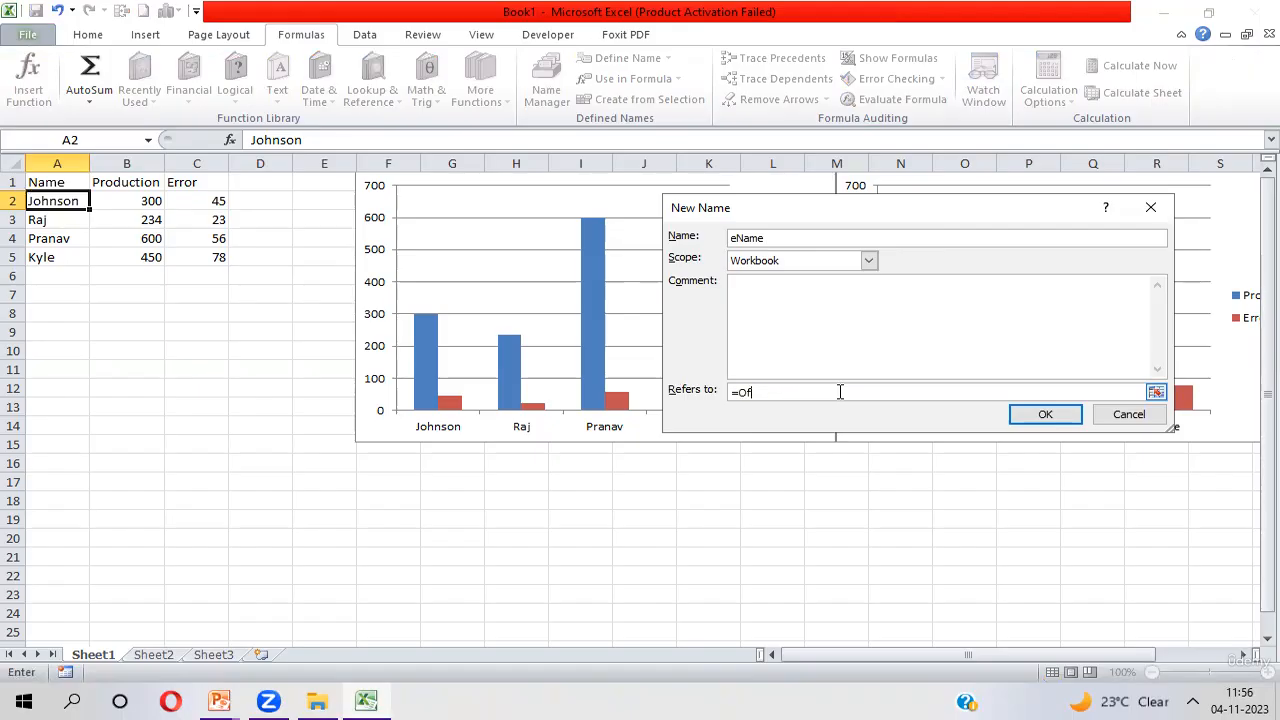
pyautogui.write('Offf')
pyautogui.press('BackSpace')
pyautogui.write('set(')
pyautogui.click(67, 201)
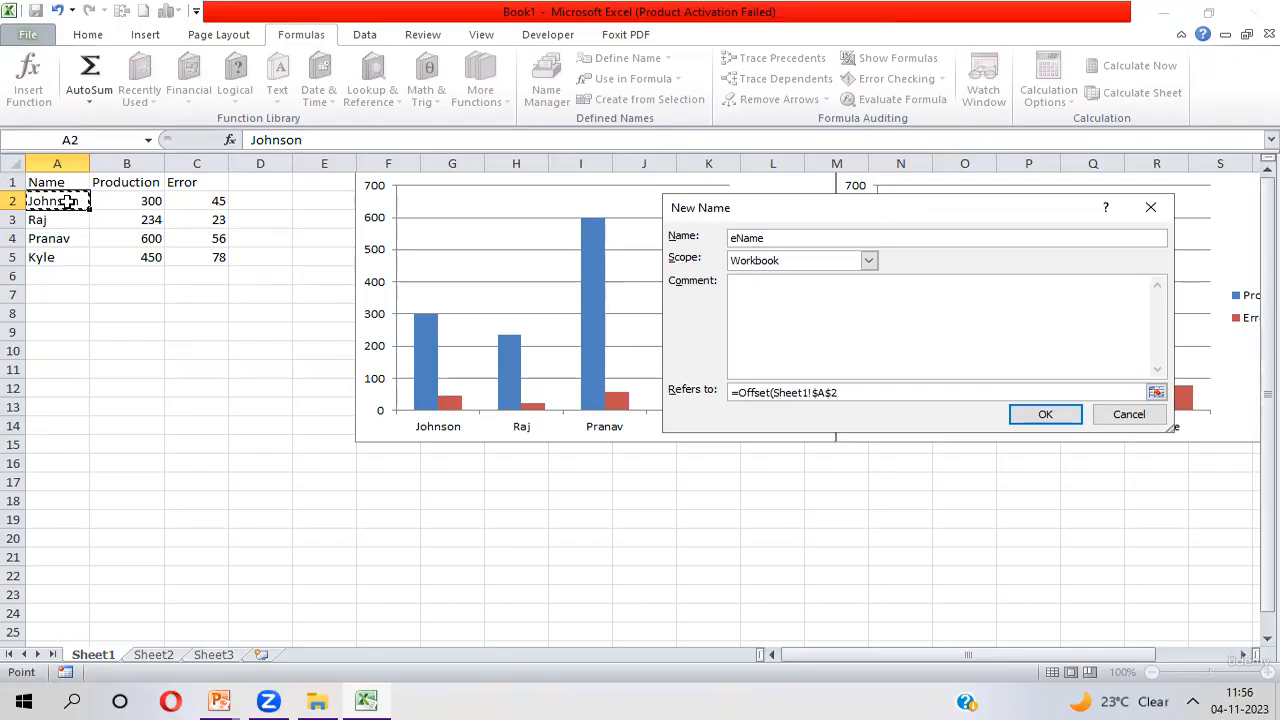
pyautogui.write(',0,0,')
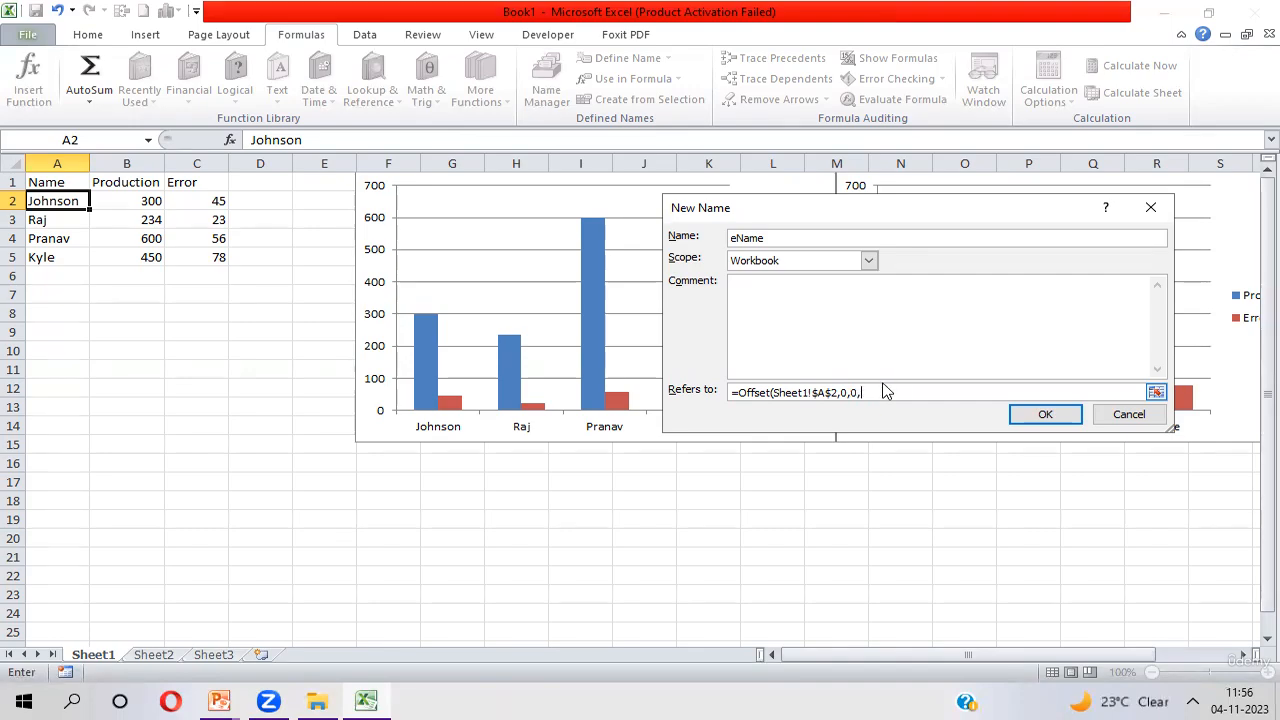
# Complete the Offset formula with the height Counta(Sheet1!$A$2:$A$1048576) and save the eName definition
pyautogui.write('Counta(')
pyautogui.click(64, 200)
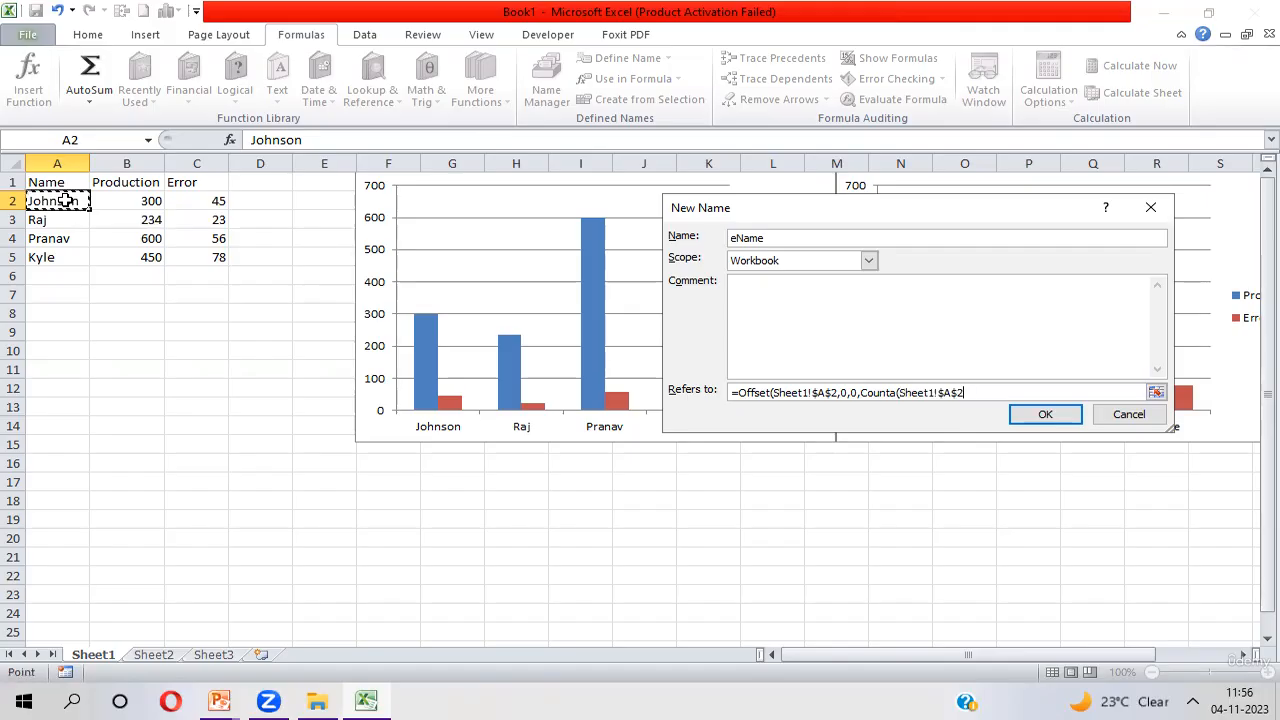
pyautogui.hotkey('ctrl', 'shift', 'Down')
pyautogui.hotkey('ctrl', 'shift', 'Down')
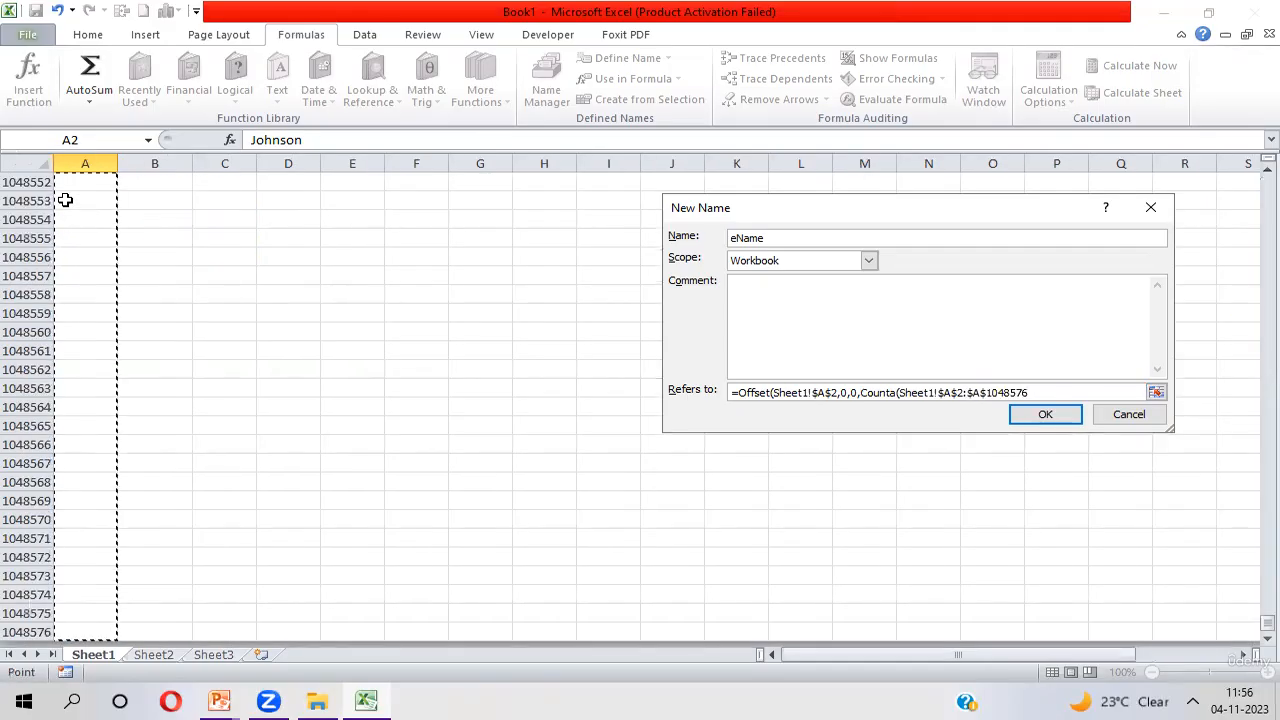
pyautogui.write(')')
pyautogui.click(1046, 415)
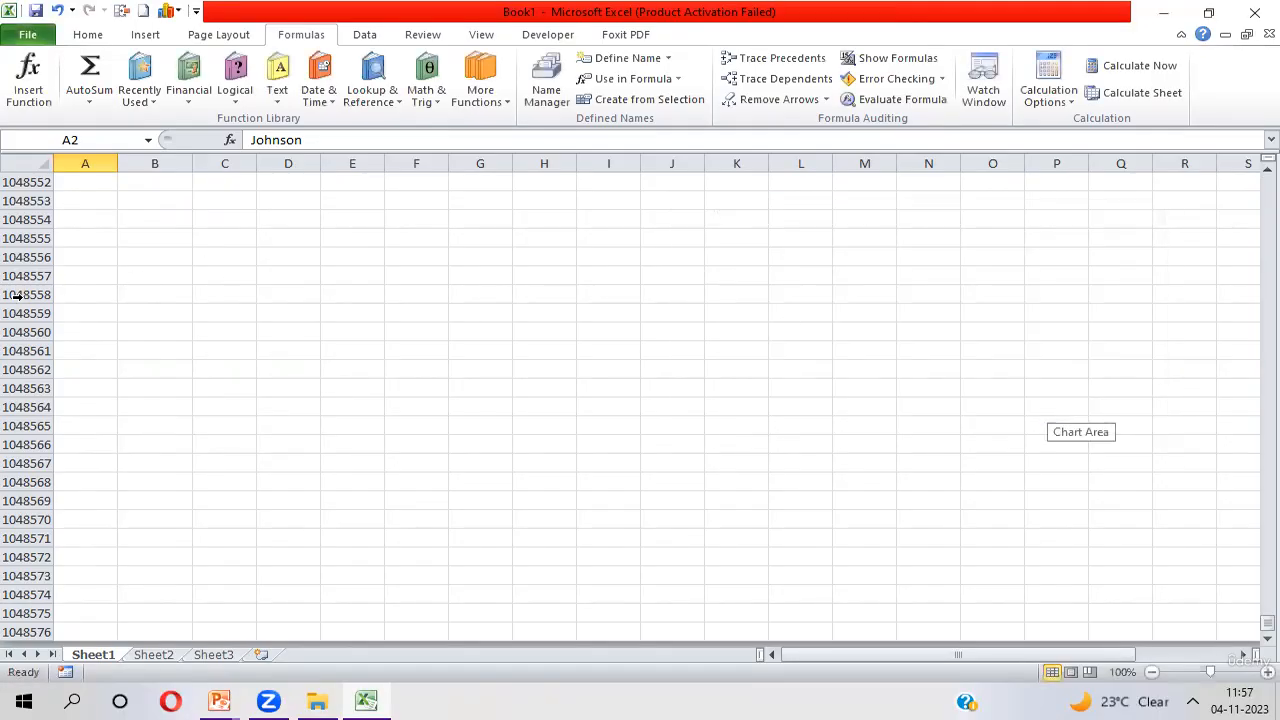
# Return to the data table and start defining a workbook-scoped name called eProduction
pyautogui.click(73, 311)
pyautogui.hotkey('ctrl', 'Up')
pyautogui.hotkey('ctrl', 'Up')
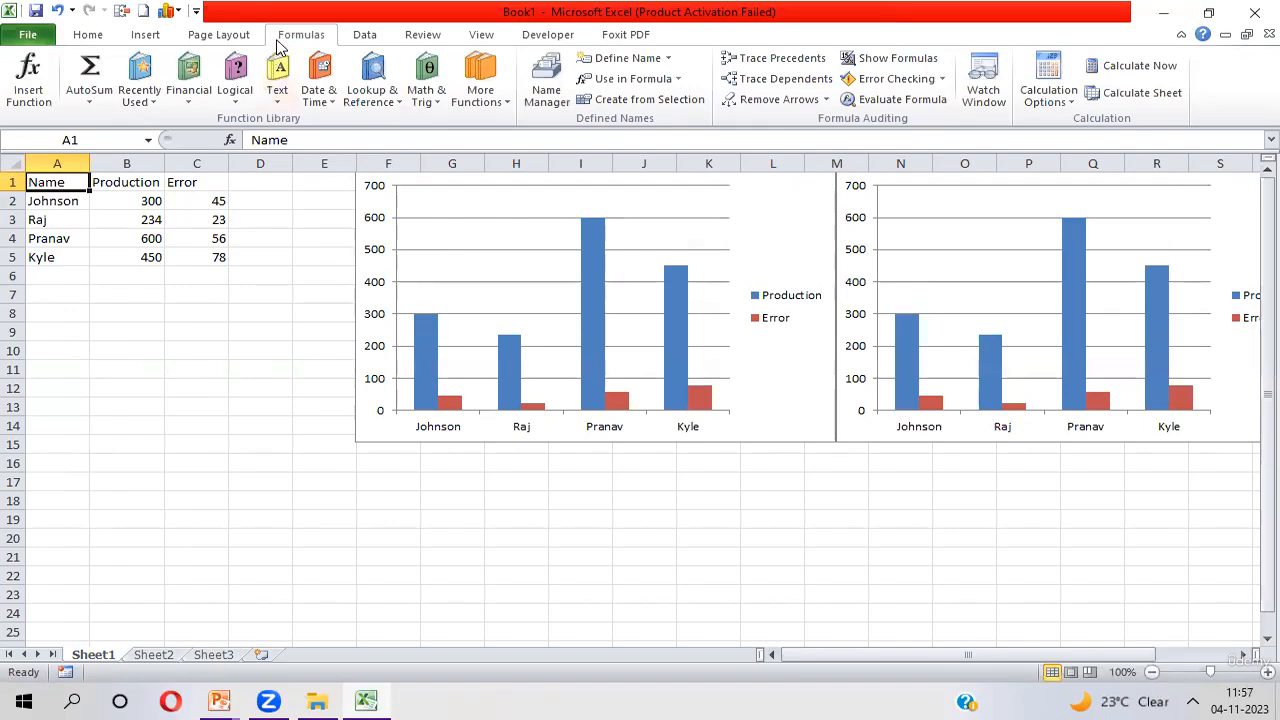
pyautogui.click(610, 62)
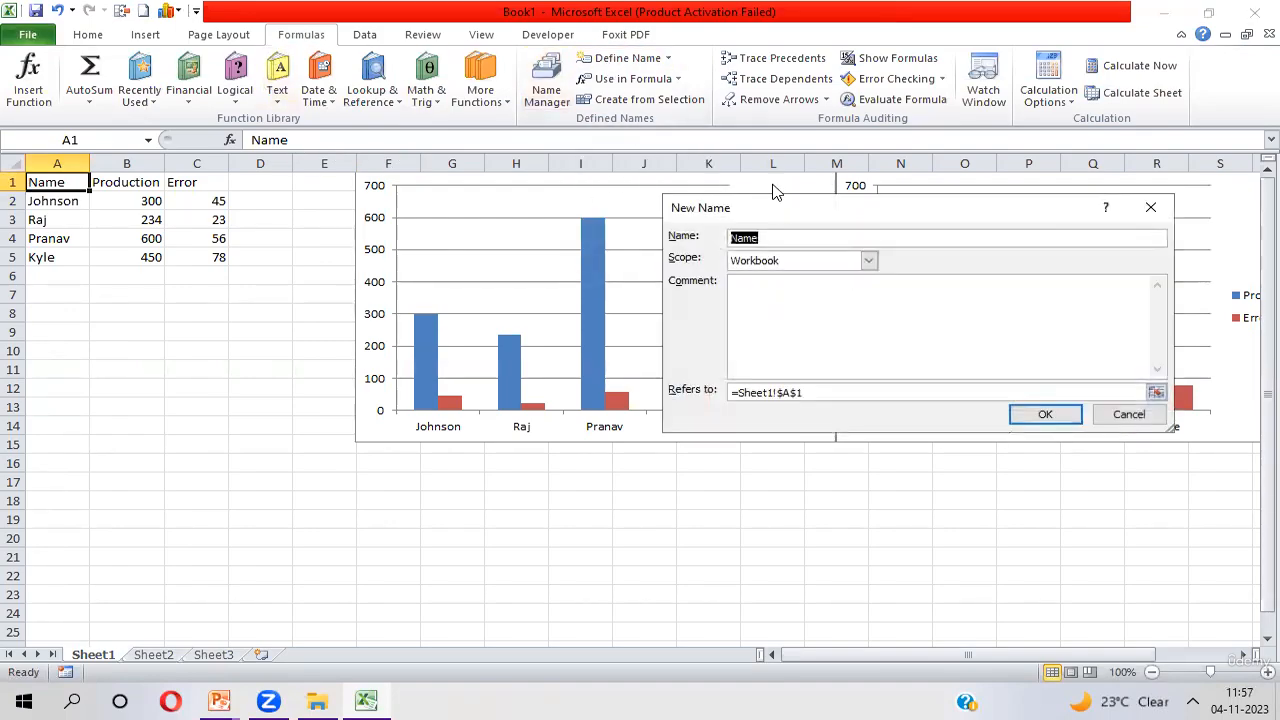
pyautogui.click(782, 238)
pyautogui.press('BackSpace')
pyautogui.press('BackSpace')
pyautogui.press('BackSpace')
pyautogui.write('eProduction')
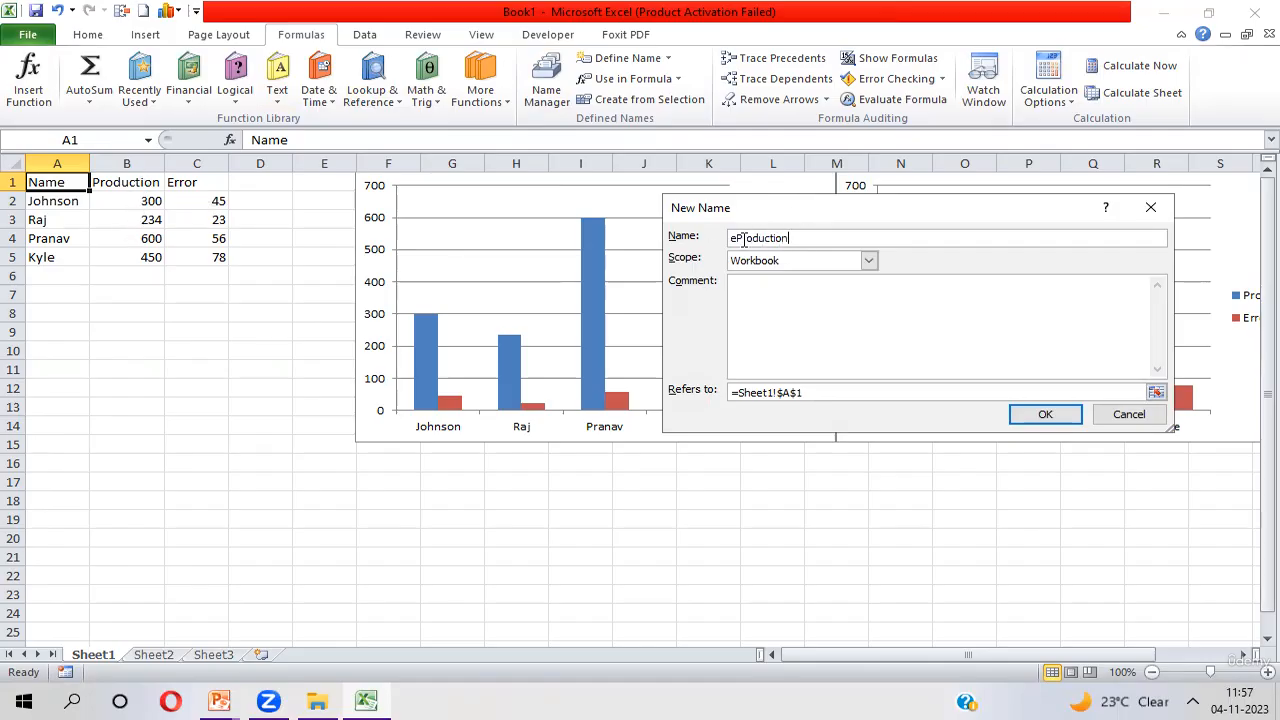
# Replace eProduction's reference with an offset formula based on Sheet1!$B$2 with row and column offsets of 0
pyautogui.click(842, 393)
pyautogui.press('BackSpace')
pyautogui.press('BackSpace')
pyautogui.press('BackSpace')
pyautogui.press('BackSpace')
pyautogui.press('BackSpace')
pyautogui.press('BackSpace')
pyautogui.press('BackSpace')
pyautogui.press('BackSpace')
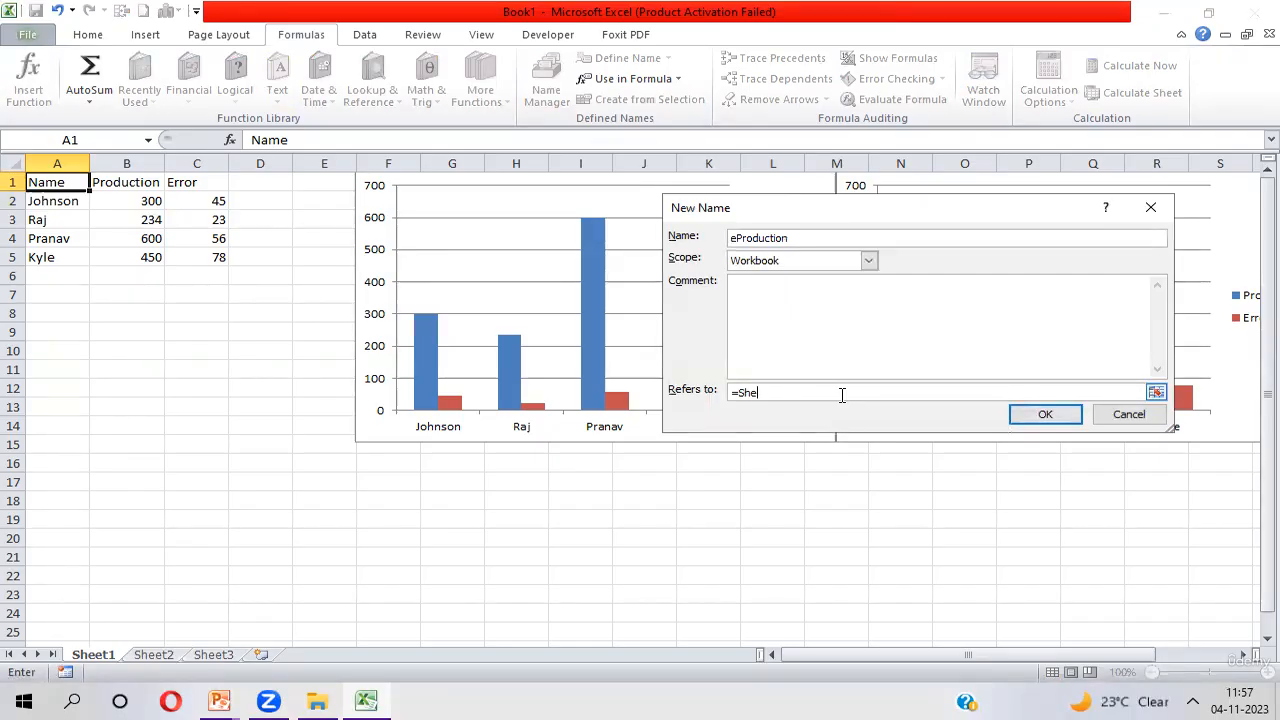
pyautogui.press('BackSpace')
pyautogui.press('BackSpace')
pyautogui.press('BackSpace')
pyautogui.write('offset(')
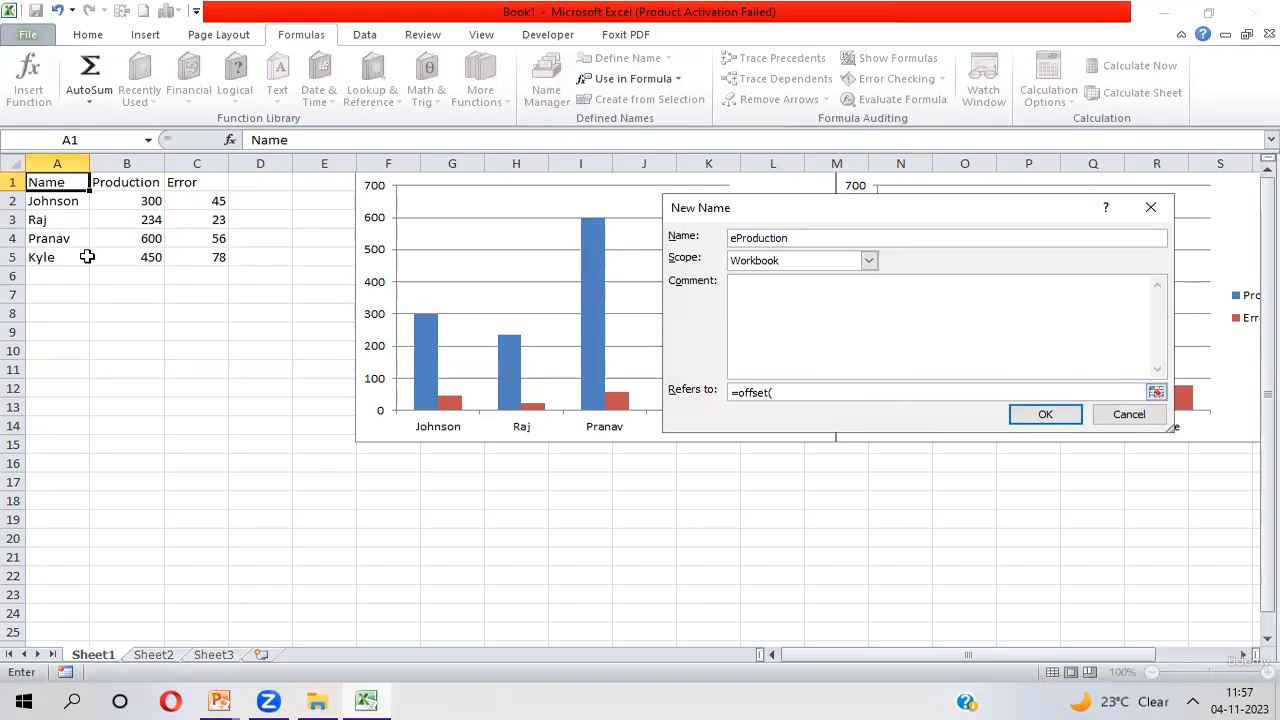
pyautogui.click(119, 203)
pyautogui.write(',')
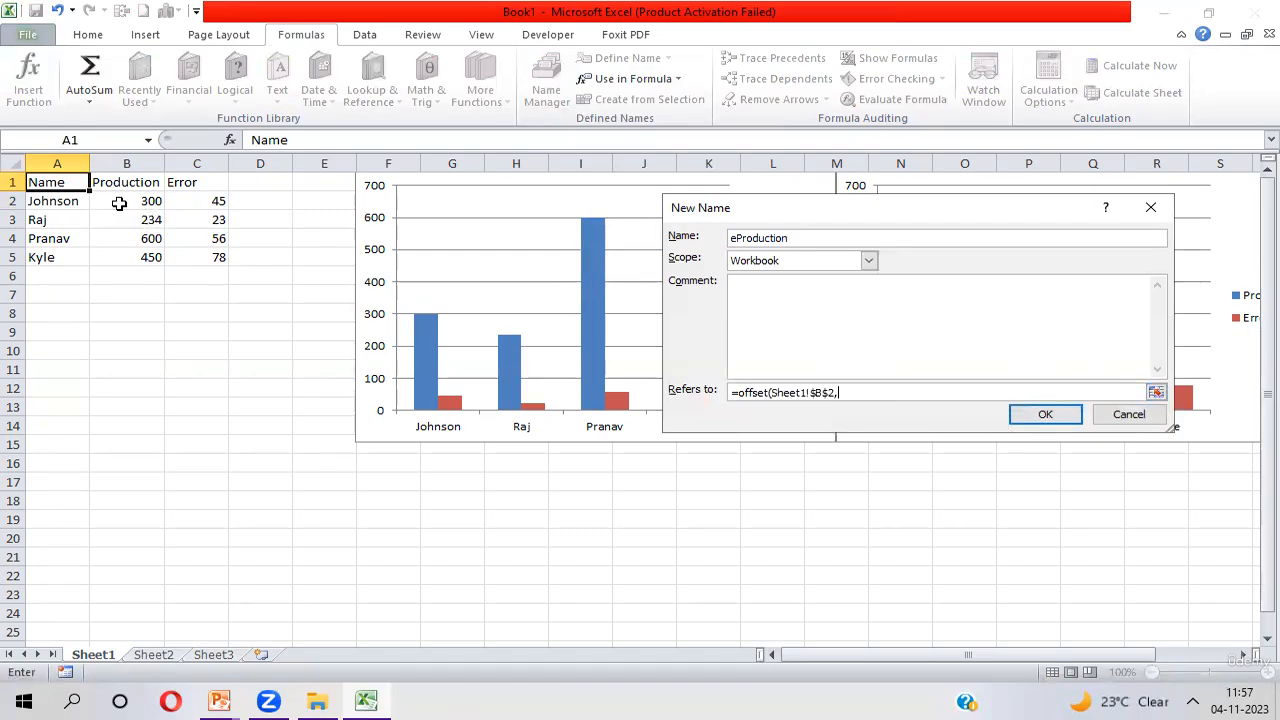
pyautogui.write('0,0,C')
# Complete eProduction's offset formula with the height Counta(Sheet1!$B$2:$B$1048576) and save the definition
pyautogui.write('ounta(')
pyautogui.click(119, 201)
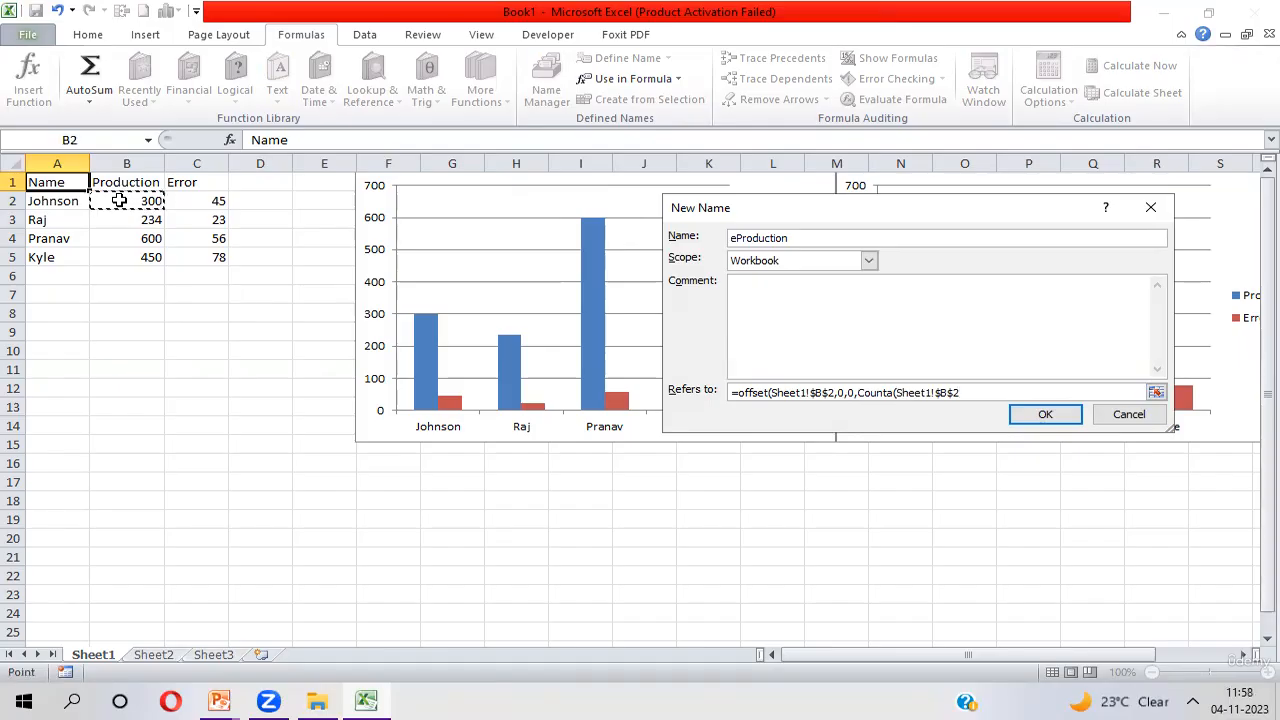
pyautogui.hotkey('shift', 'Down')
pyautogui.hotkey('shift', 'Down')
pyautogui.hotkey('shift', 'Down')
pyautogui.hotkey('ctrl', 'shift', 'Down')
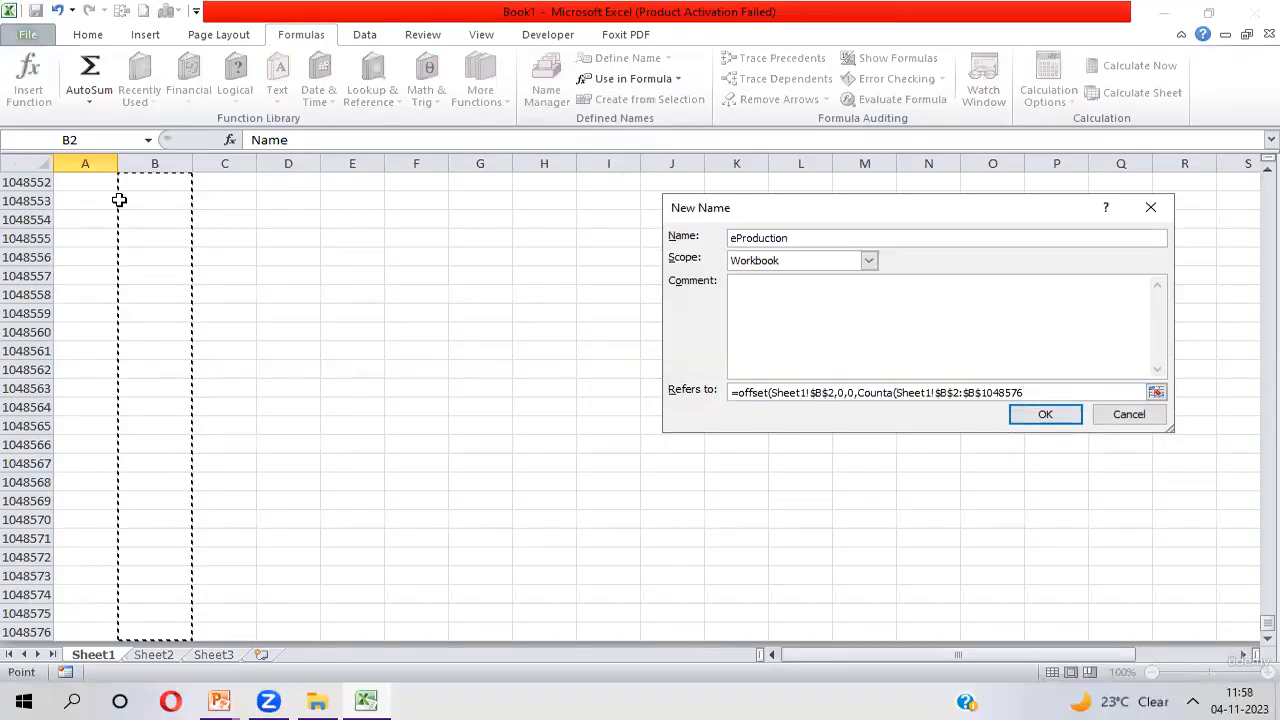
pyautogui.write('))')
pyautogui.click(1040, 420)
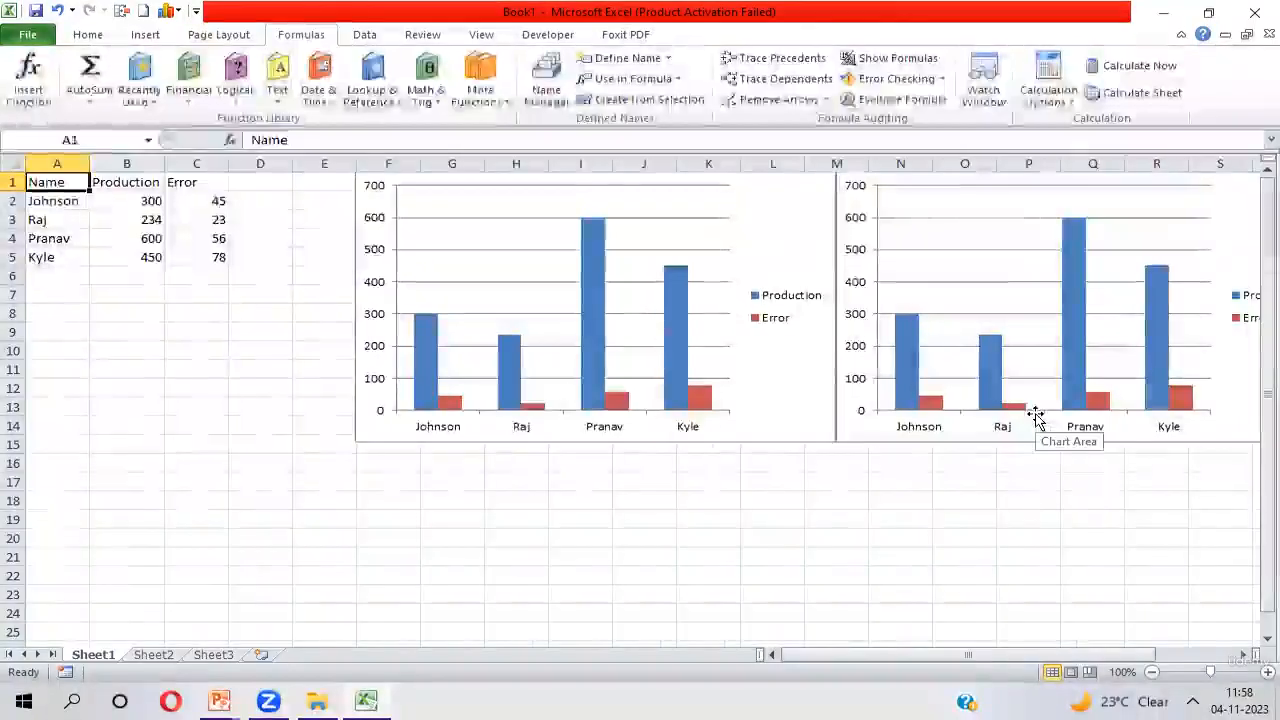
# Select the Error values in C2:C5 and start defining a workbook-scoped name called eError
pyautogui.press('Right')
pyautogui.press('Right')
pyautogui.press('Left')
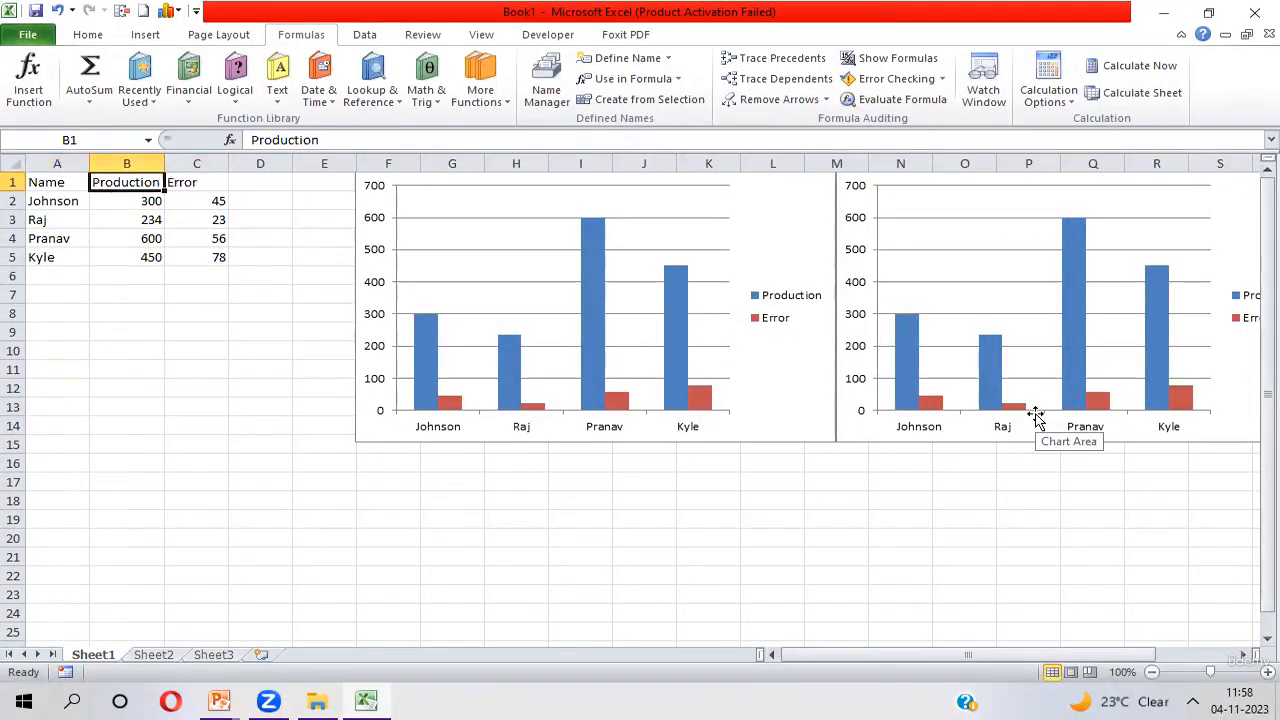
pyautogui.press('Down')
pyautogui.hotkey('ctrl', 'shift', 'Down')
pyautogui.press('Right')
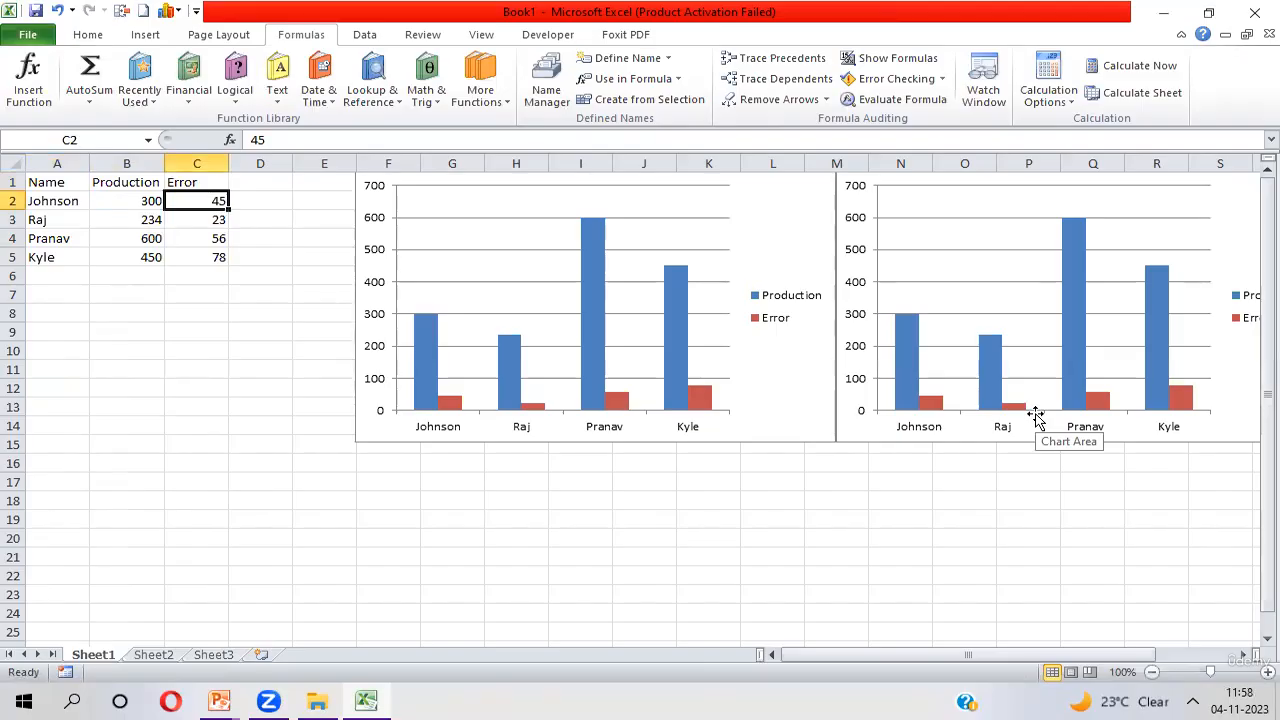
pyautogui.hotkey('ctrl', 'shift', 'Down')
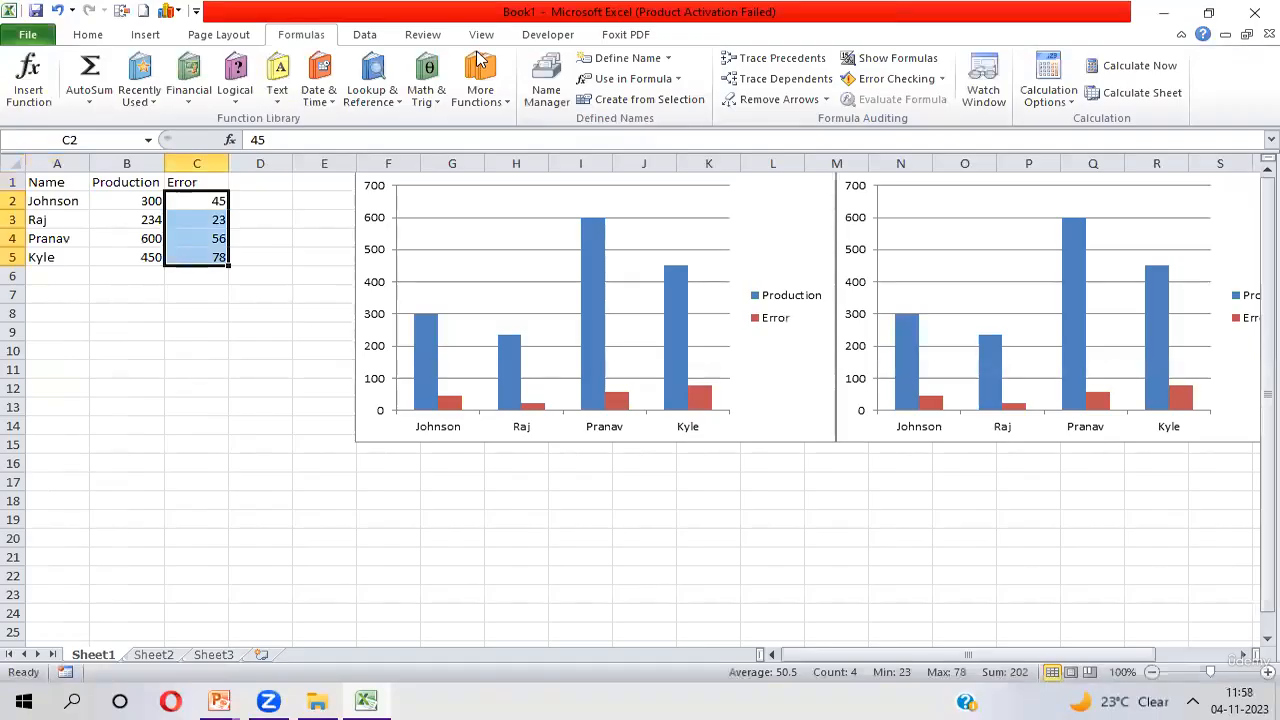
pyautogui.click(636, 60)
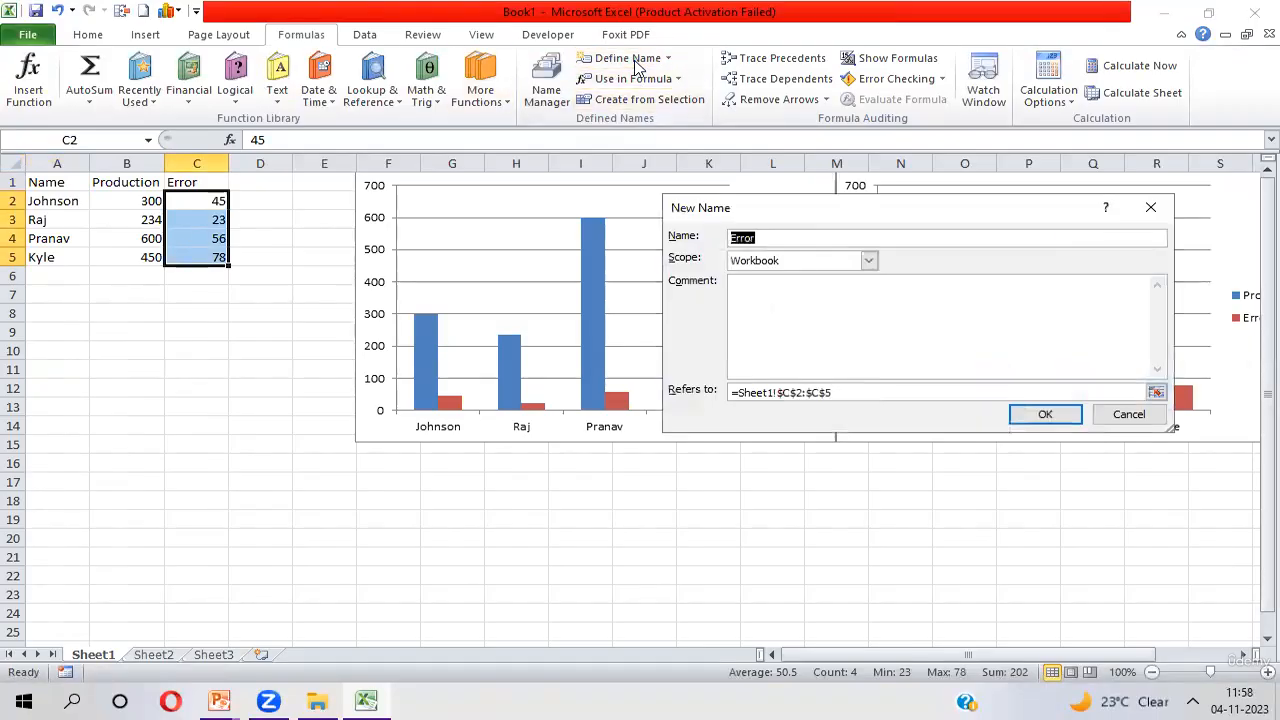
pyautogui.write('eErro')
# Replace eError's reference with an Offset formula based on Sheet1!$C$2 with row and column offsets of 0
pyautogui.press('Tab')
pyautogui.press('Tab')
pyautogui.press('Tab')
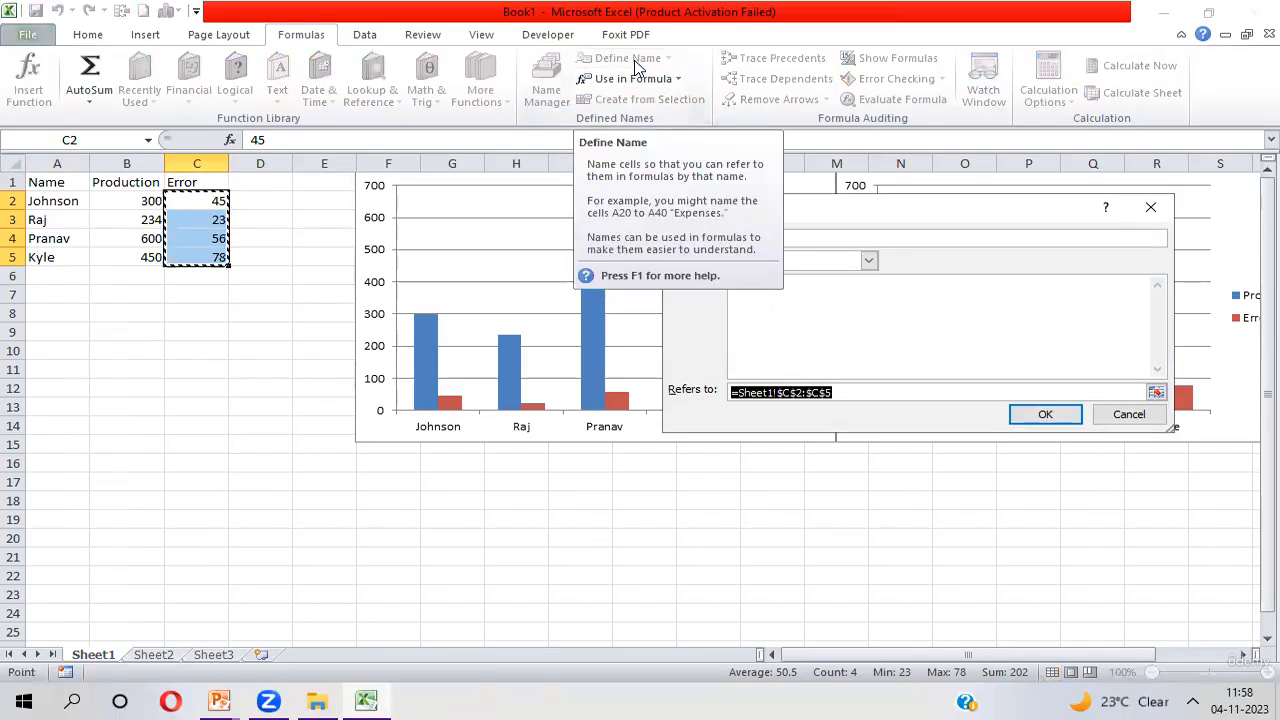
pyautogui.write('=Off')
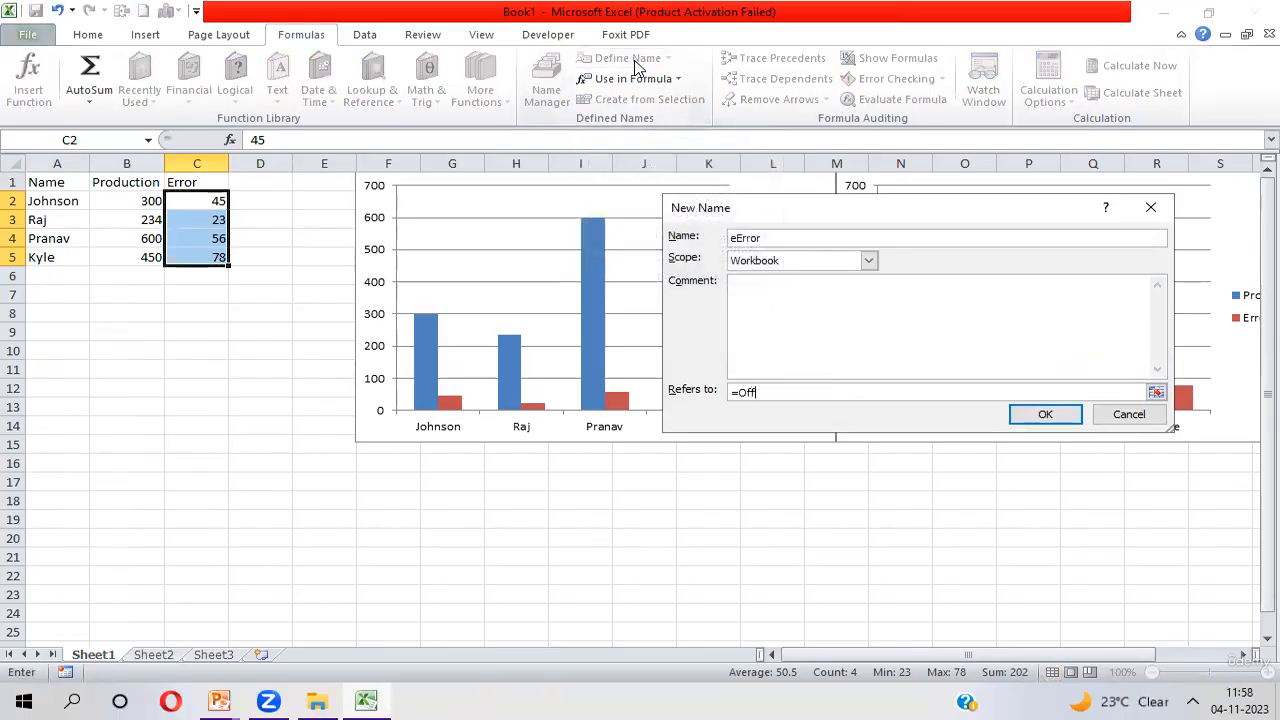
pyautogui.write('set(')
pyautogui.click(181, 201)
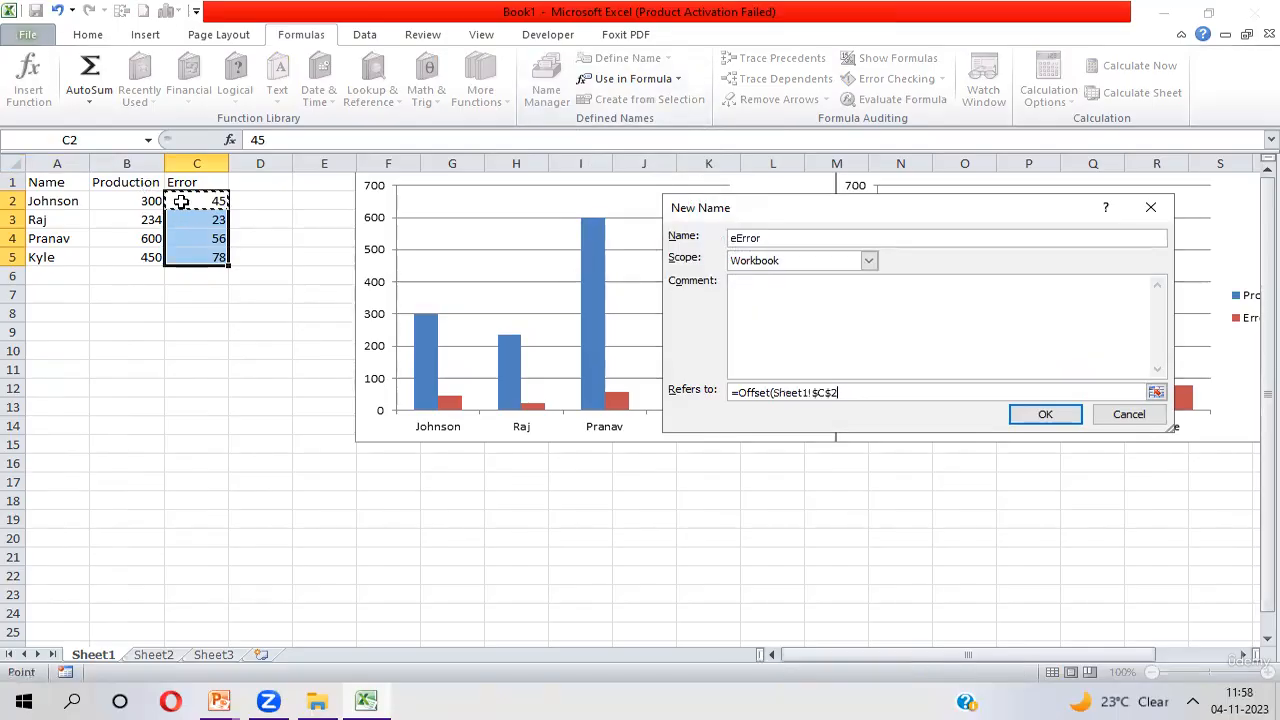
pyautogui.write(',0,0,Counta')
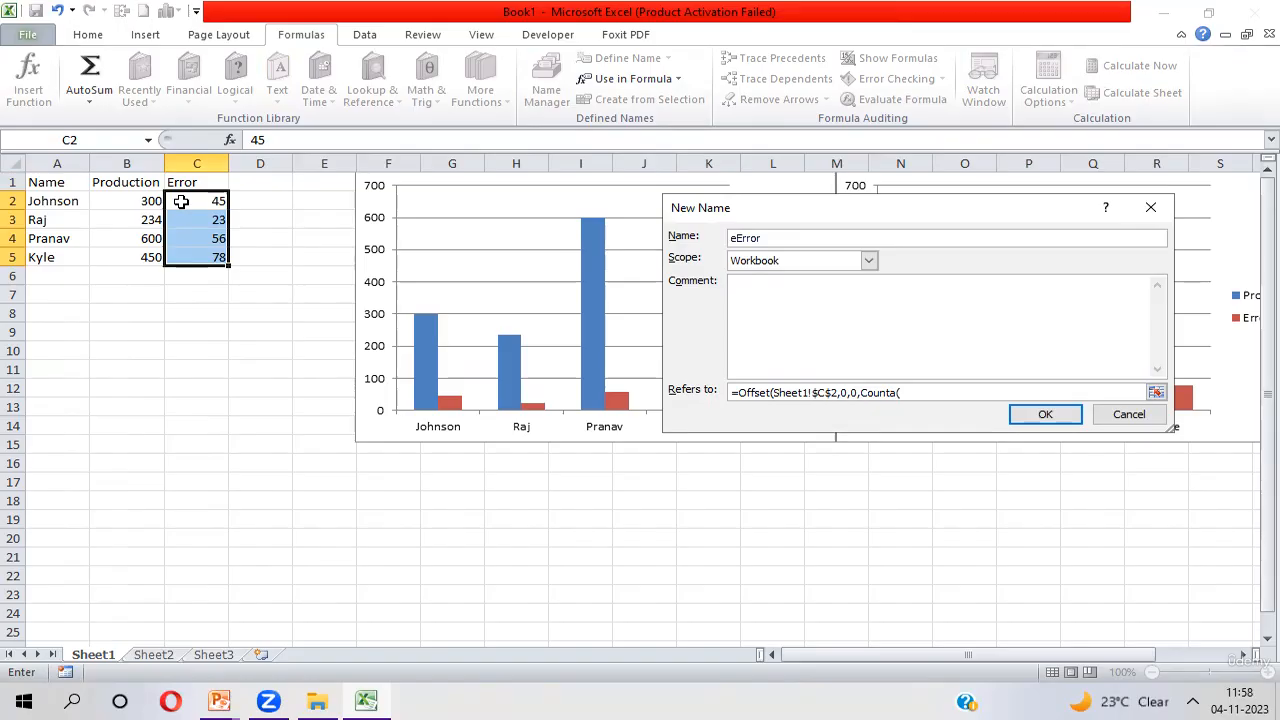
pyautogui.write('(')
# Complete eError's Offset formula with the height Counta(Sheet1!$C$2:$C$1048576) and save the definition
pyautogui.click(181, 201)
pyautogui.hotkey('ctrl', 'shift', 'Down')
pyautogui.hotkey('ctrl', 'shift', 'Down')
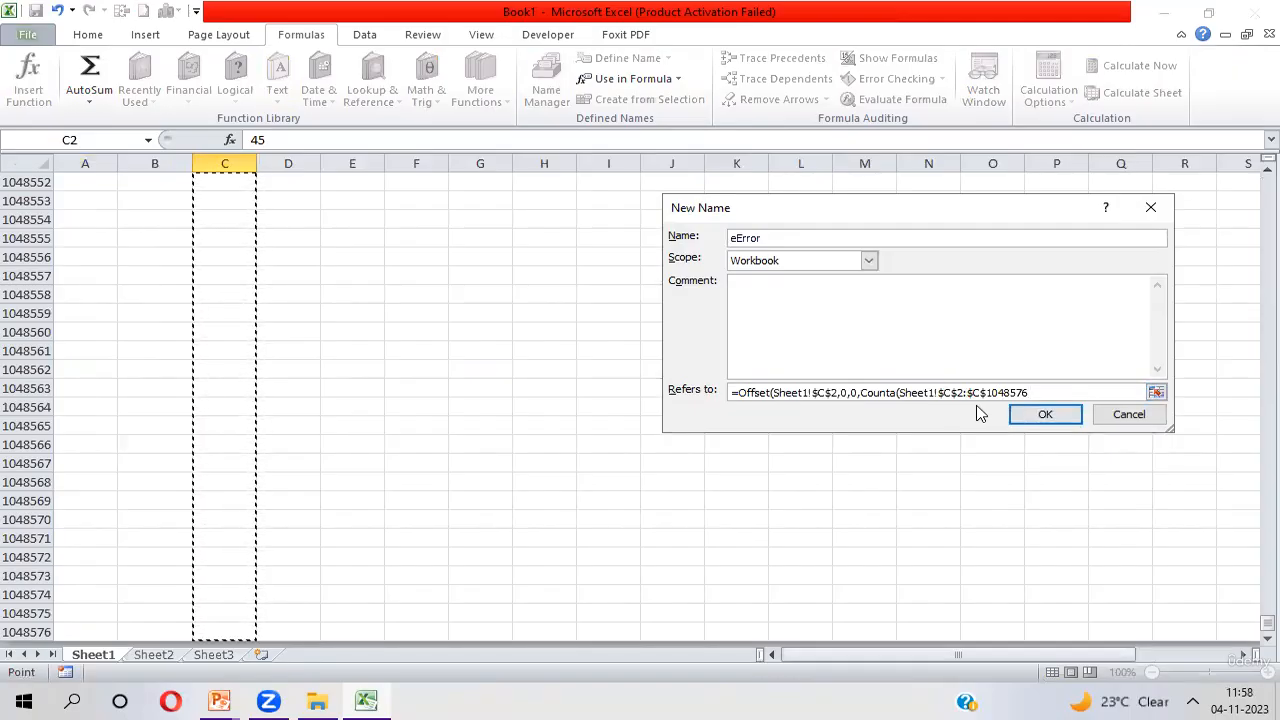
pyautogui.write('))')
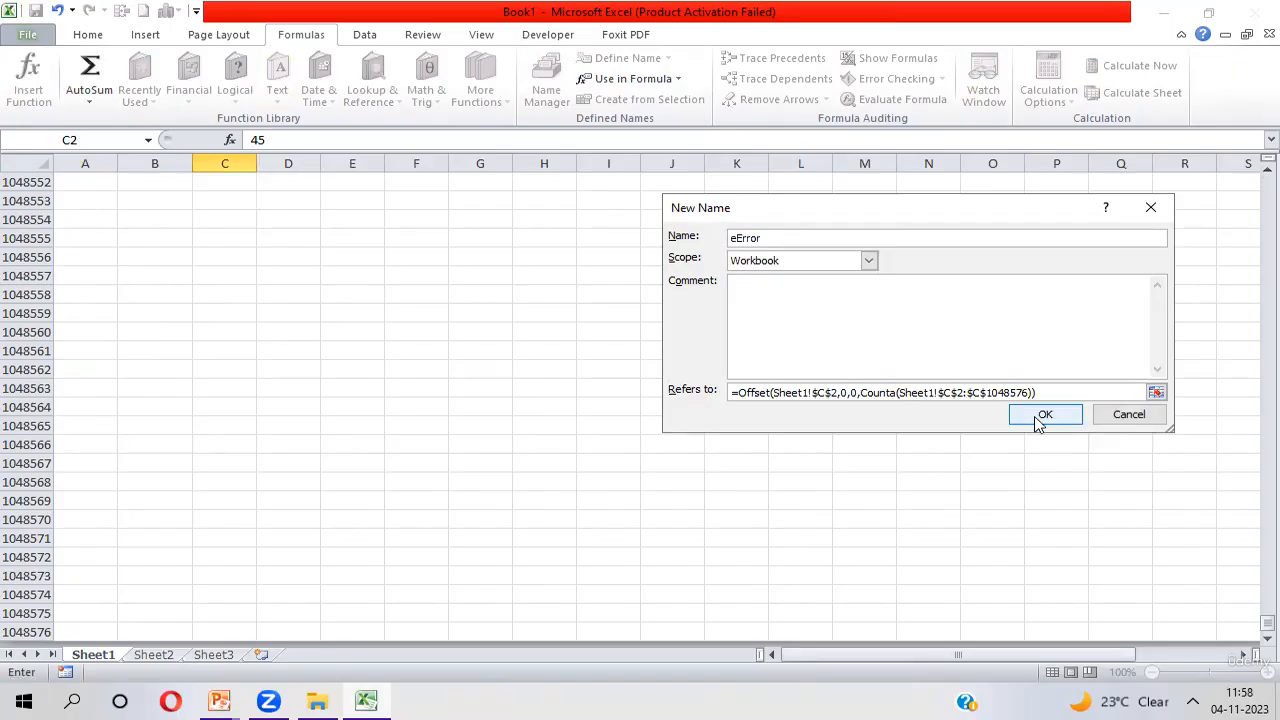
pyautogui.click(1036, 416)
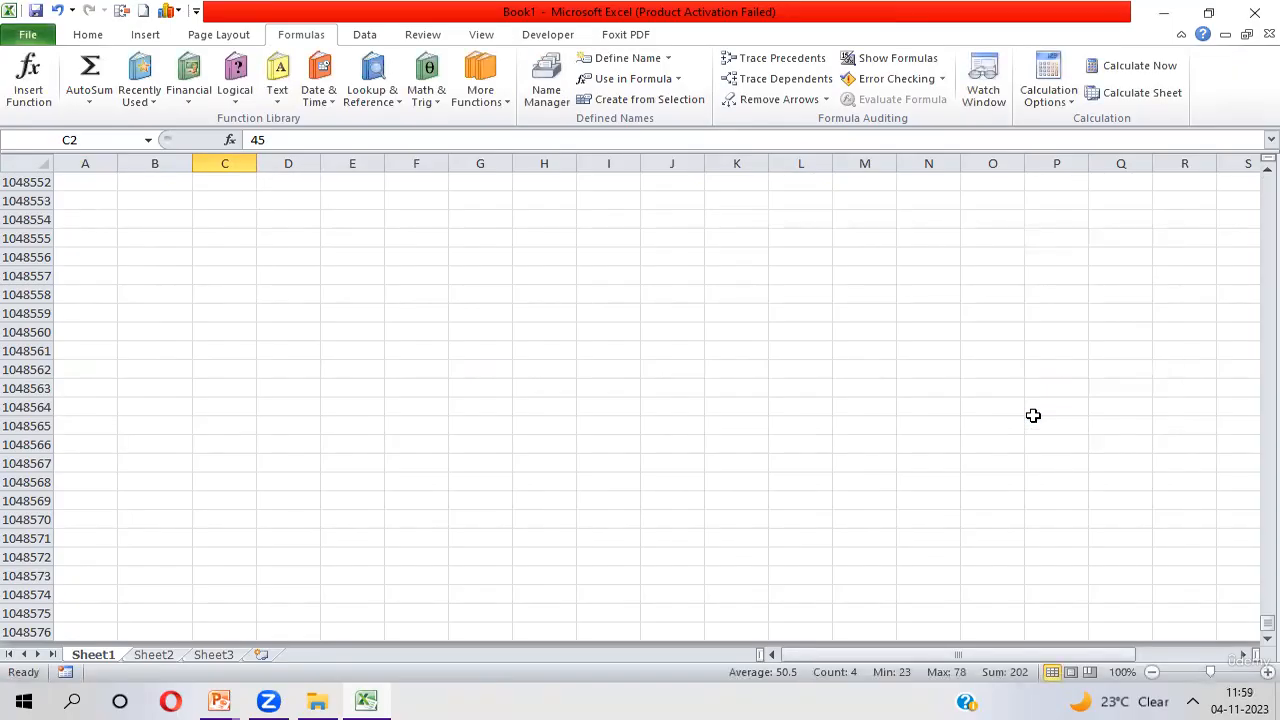
# Review the three data ranges covered by the defined names, selecting A2:A5, B2:B5 and C2:C5 in turn
pyautogui.press('Up')
pyautogui.press('Left')
pyautogui.press('Left')
pyautogui.press('Down')
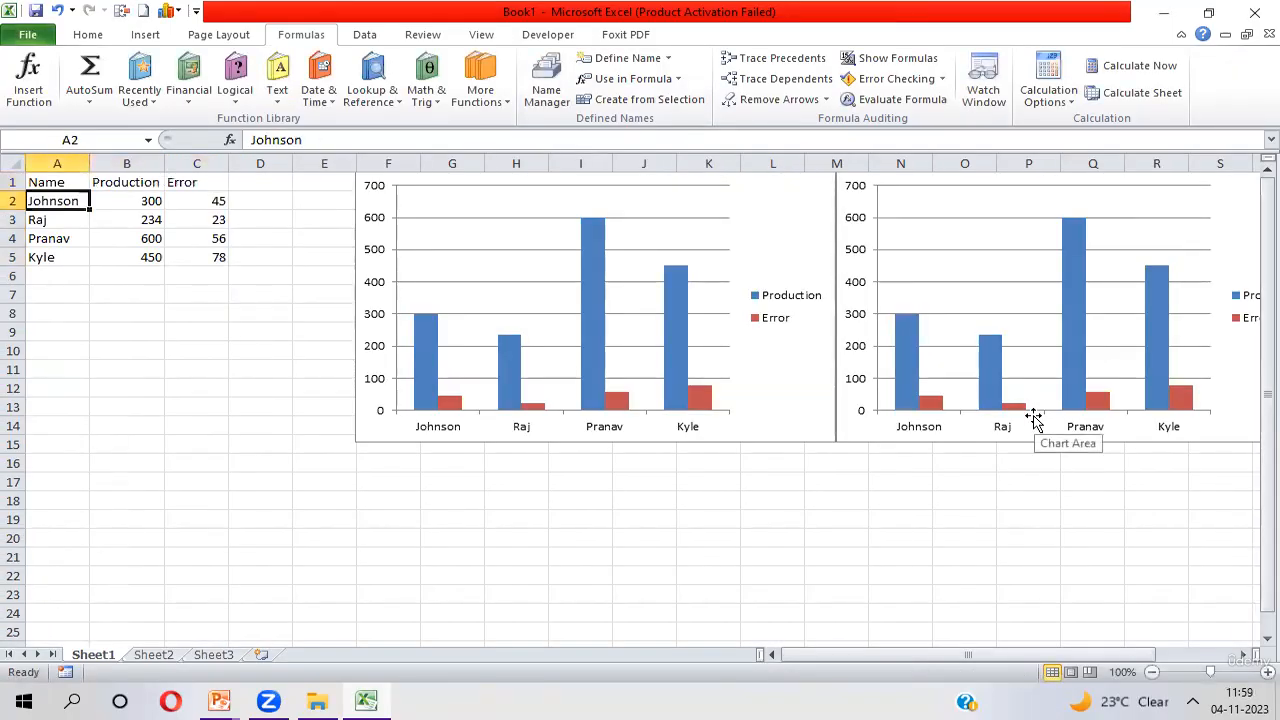
pyautogui.hotkey('ctrl', 'shift', 'Down')
pyautogui.press('Right')
pyautogui.hotkey('ctrl', 'shift', 'Down')
pyautogui.press('Right')
pyautogui.hotkey('ctrl', 'shift', 'Down')
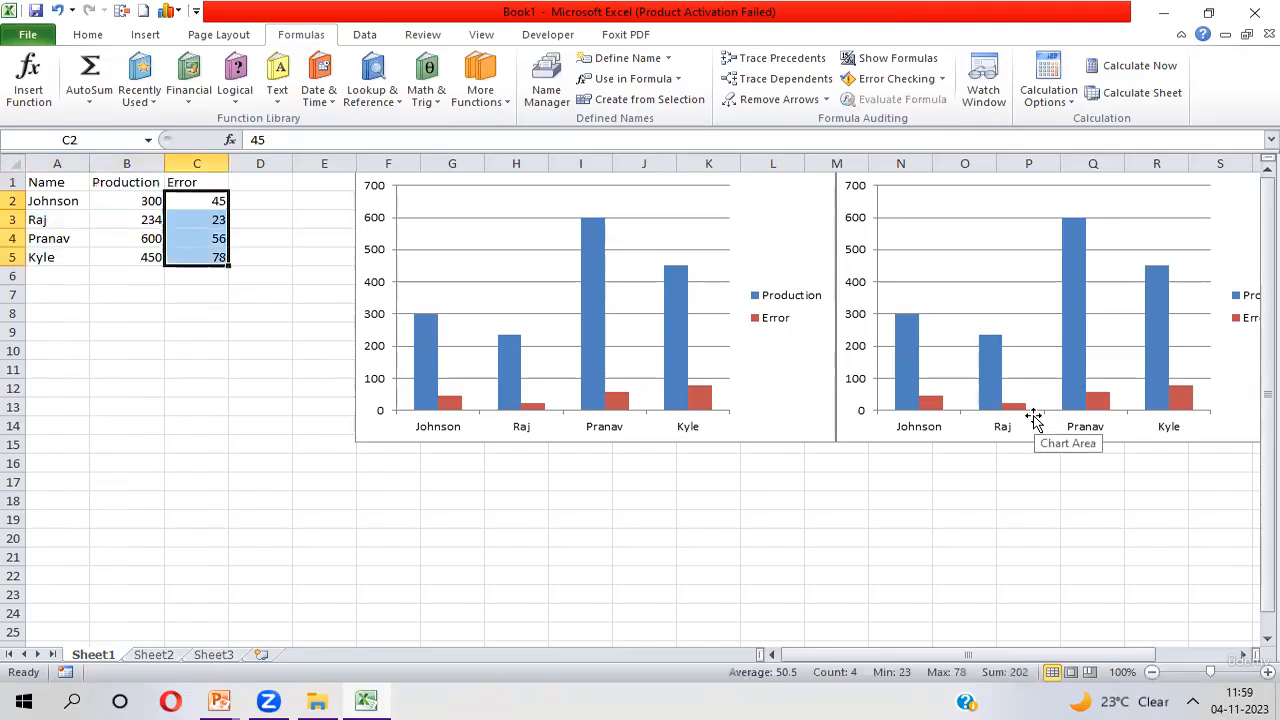
pyautogui.press('Up')
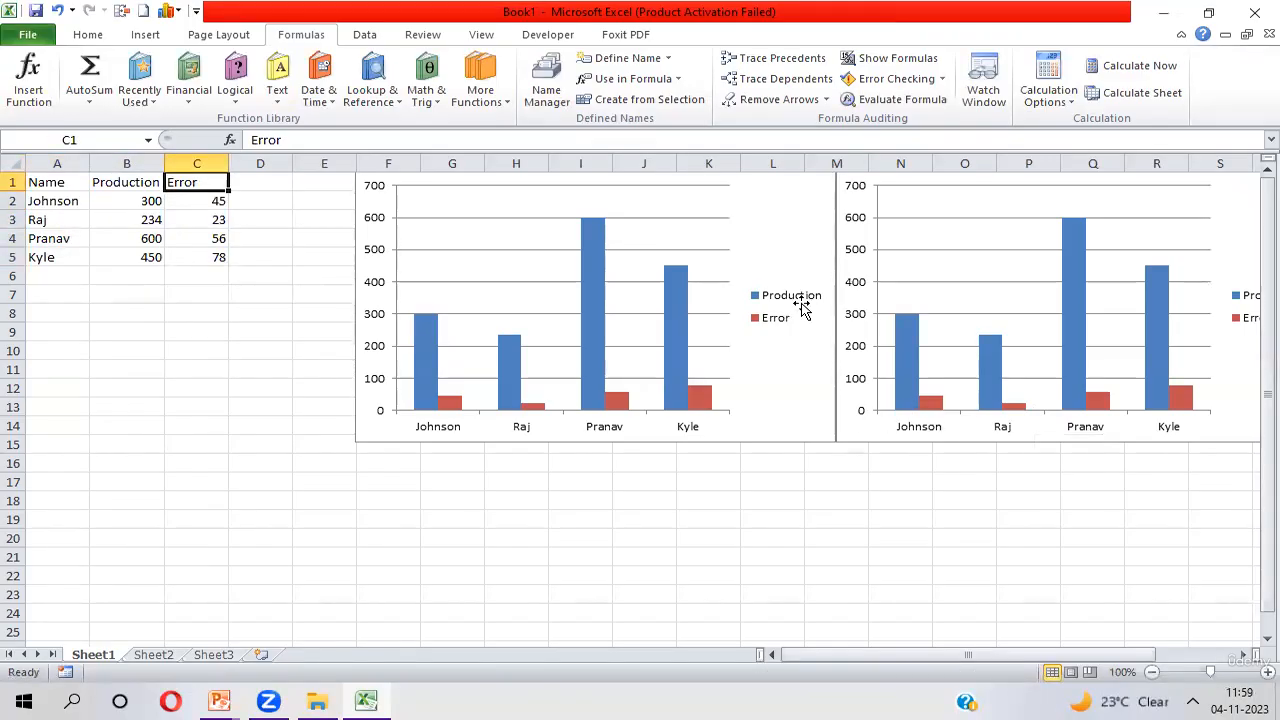
# Open the data source settings of the first chart, the one nearest the table
pyautogui.click(530, 233)
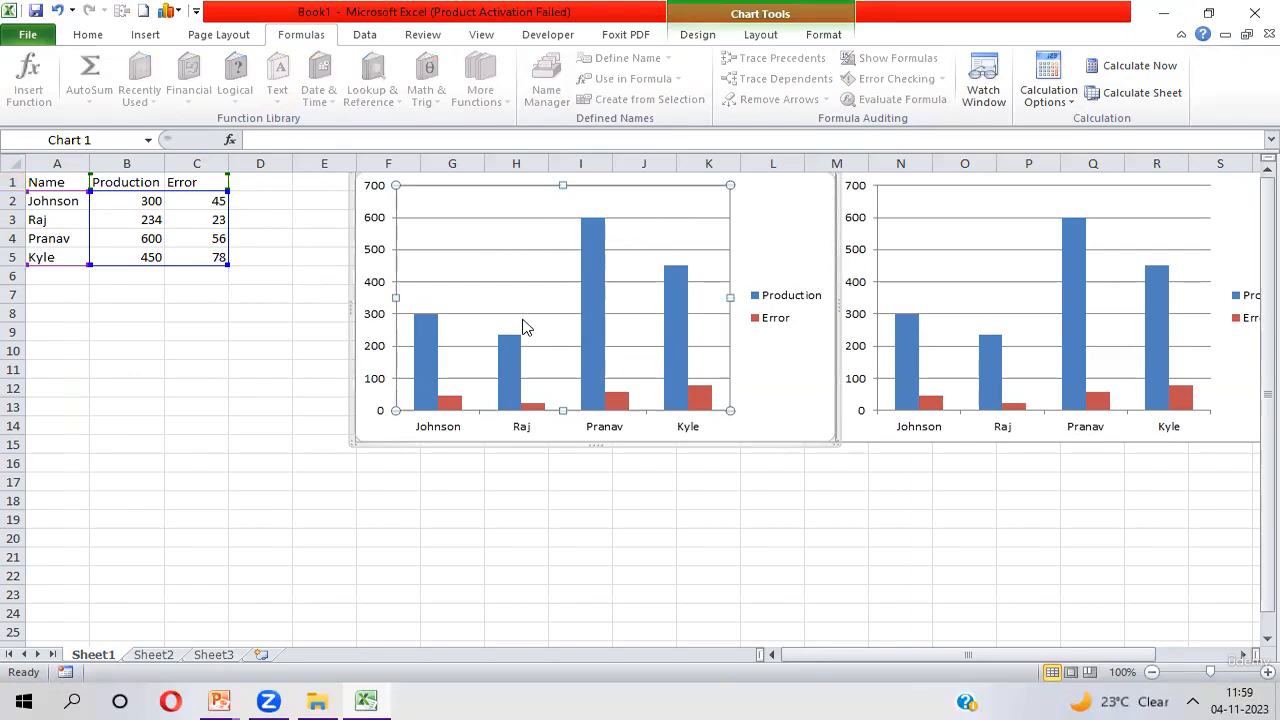
pyautogui.rightClick(537, 268)
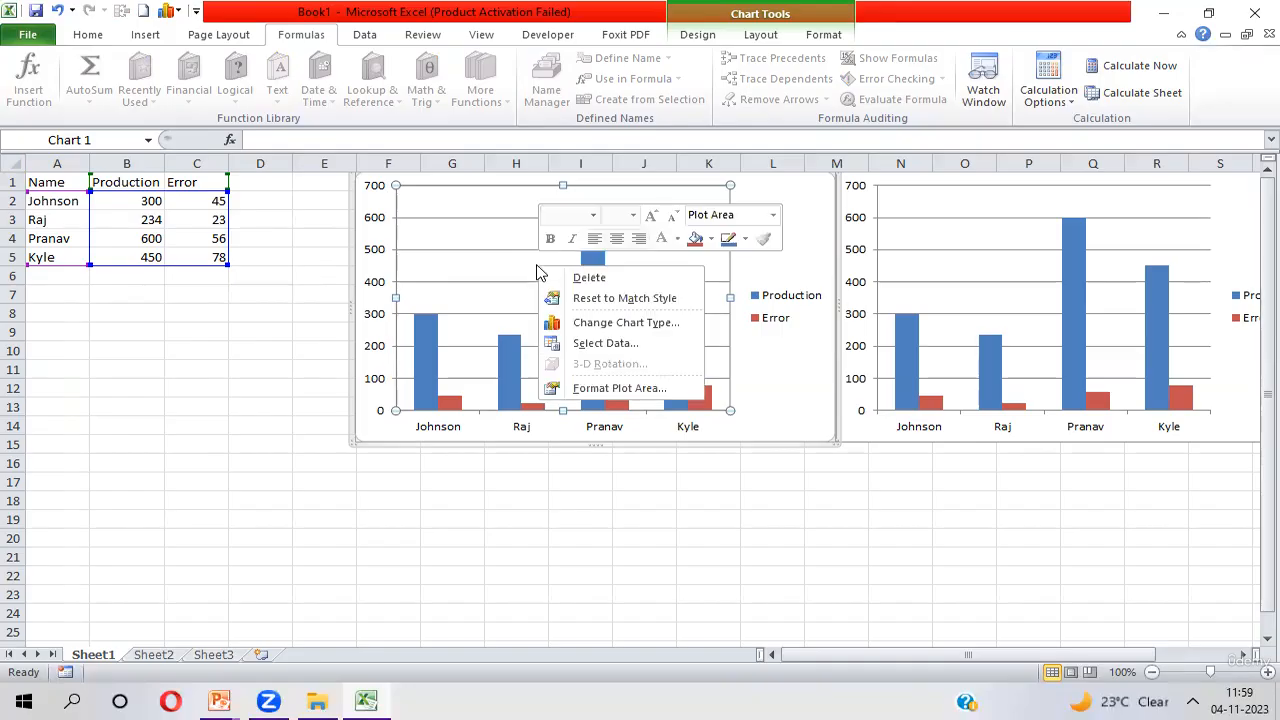
pyautogui.click(597, 344)
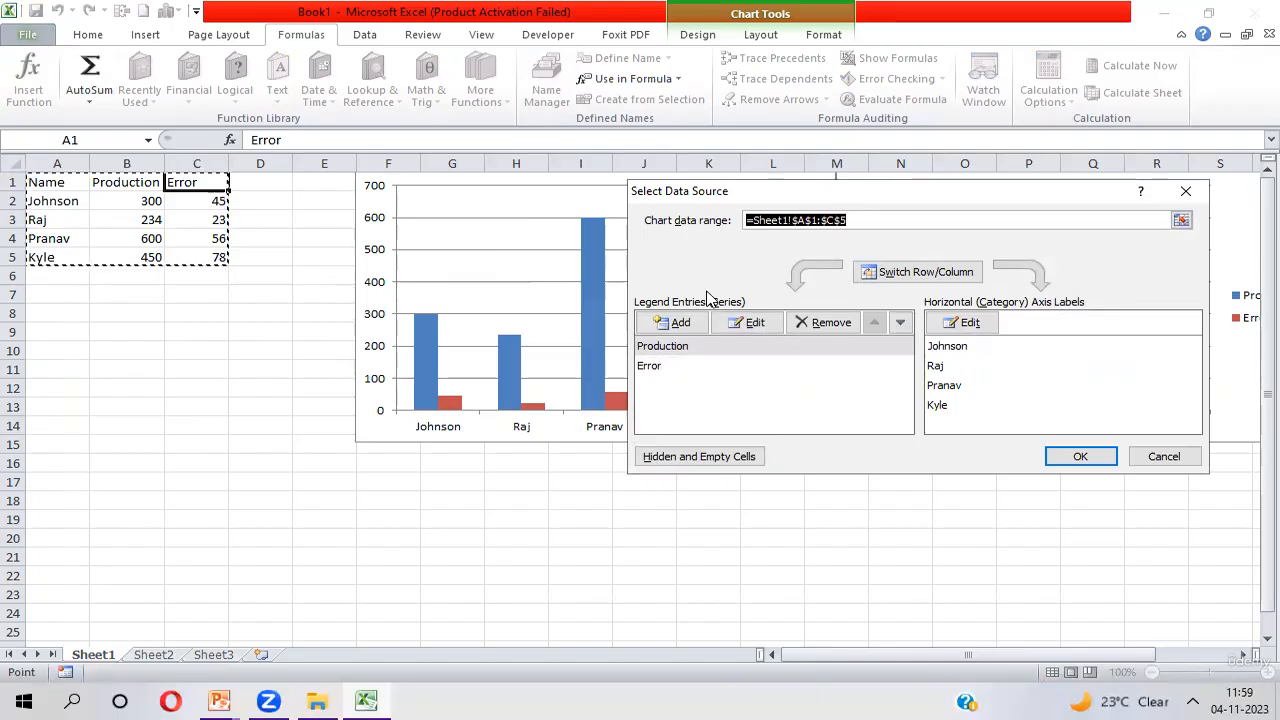
pyautogui.click(968, 323)
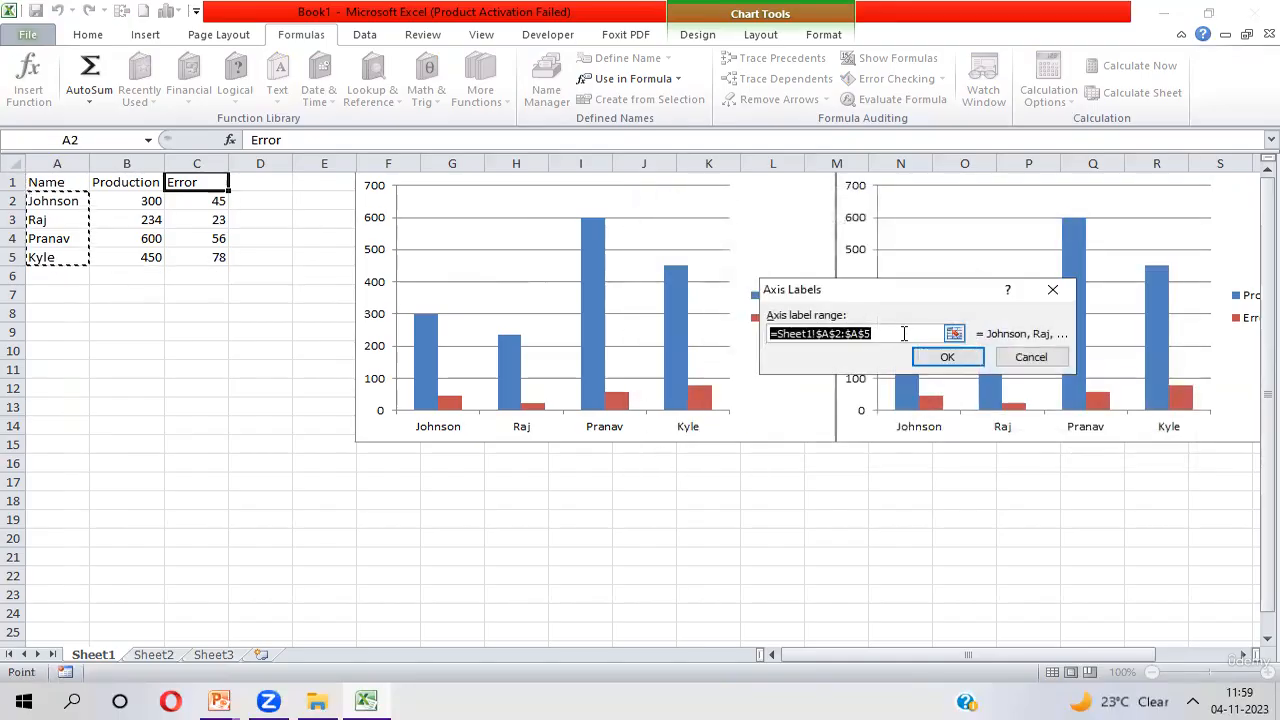
pyautogui.press('BackSpace')
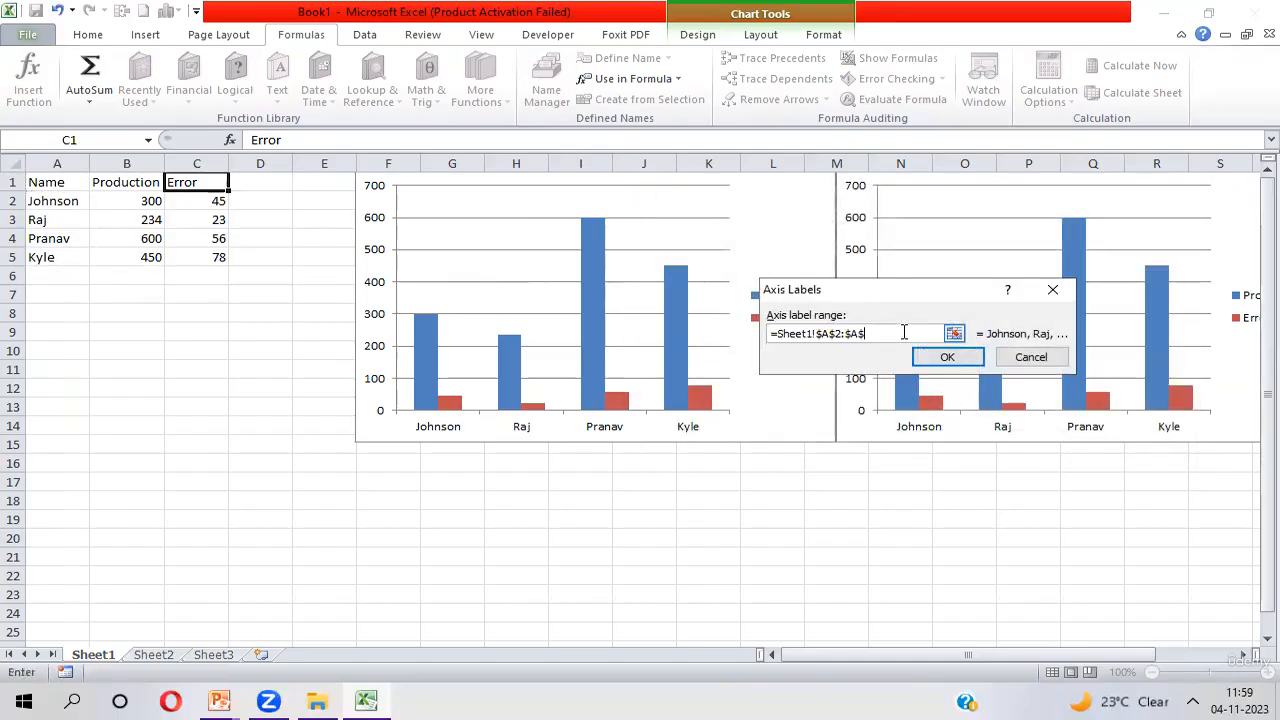
pyautogui.press('BackSpace')
pyautogui.press('BackSpace')
pyautogui.press('BackSpace')
pyautogui.press('BackSpace')
pyautogui.press('BackSpace')
pyautogui.press('BackSpace')
pyautogui.press('BackSpace')
pyautogui.click(1038, 360)
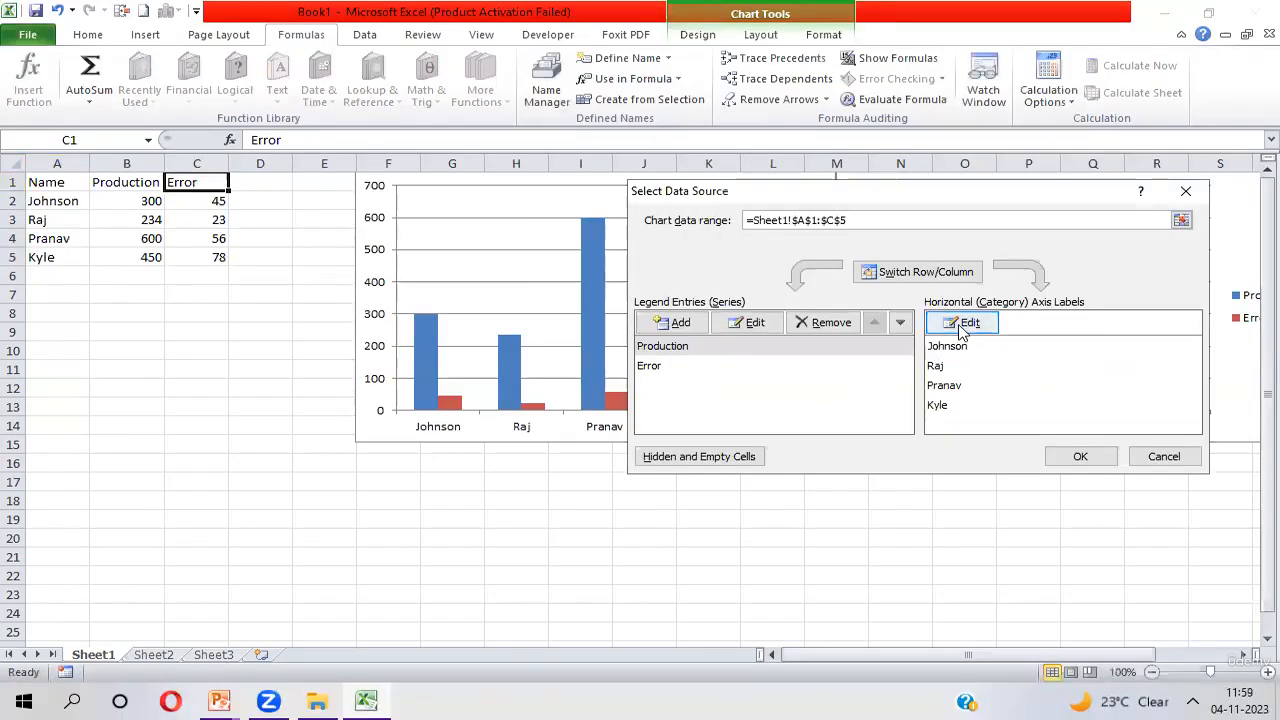
# Replace the fixed cell range behind the first chart's horizontal axis labels with a named range on Sheet1
pyautogui.click(962, 332)
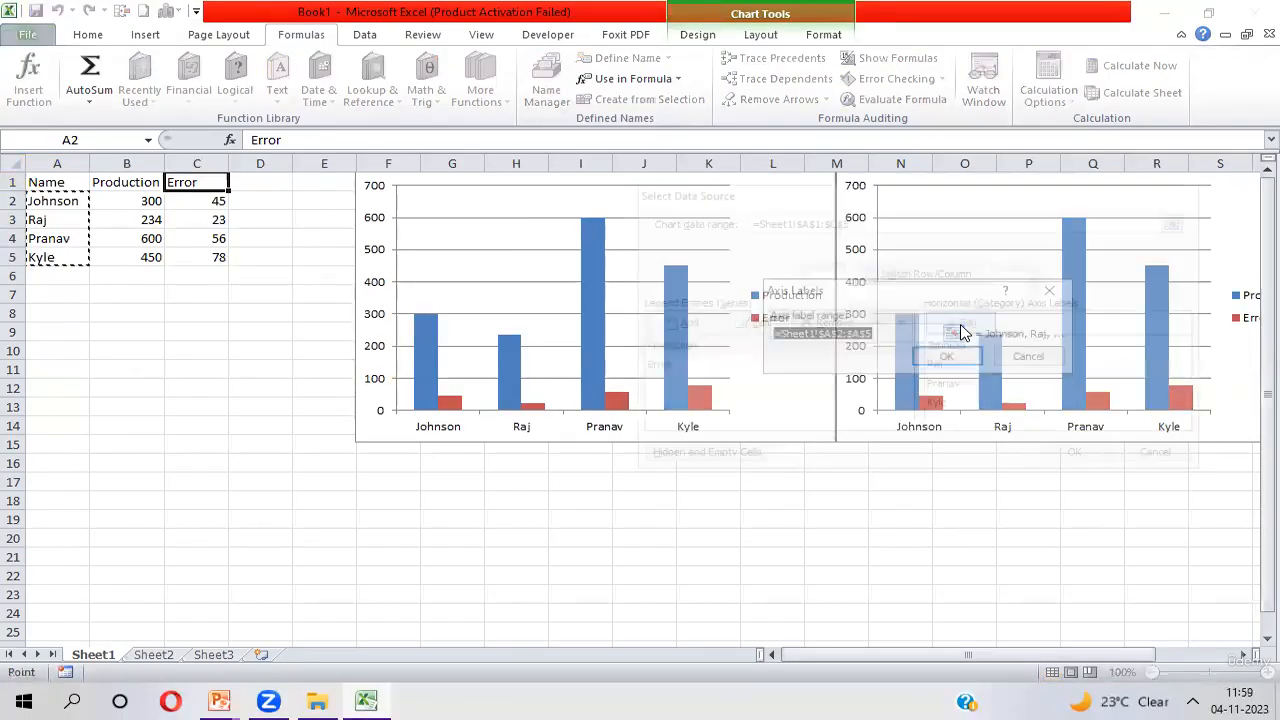
pyautogui.click(896, 333)
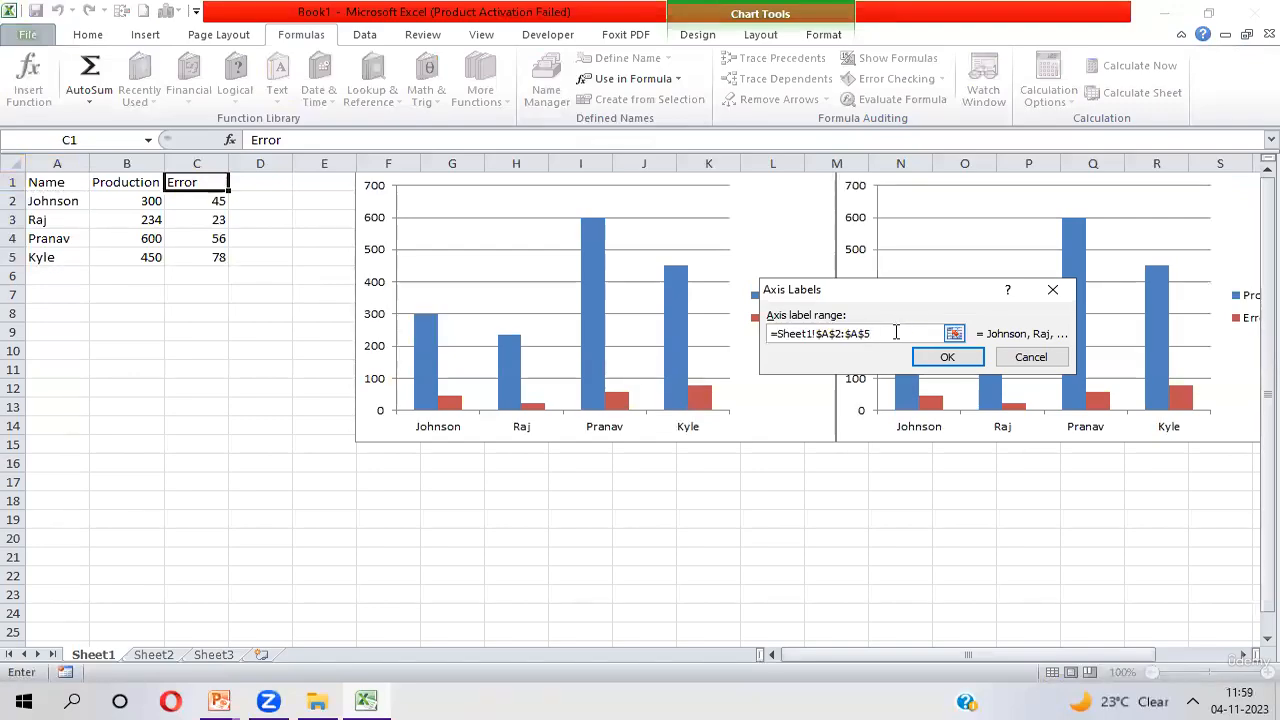
pyautogui.press('BackSpace')
pyautogui.press('BackSpace')
pyautogui.press('BackSpace')
pyautogui.press('BackSpace')
pyautogui.press('BackSpace')
pyautogui.click(947, 360)
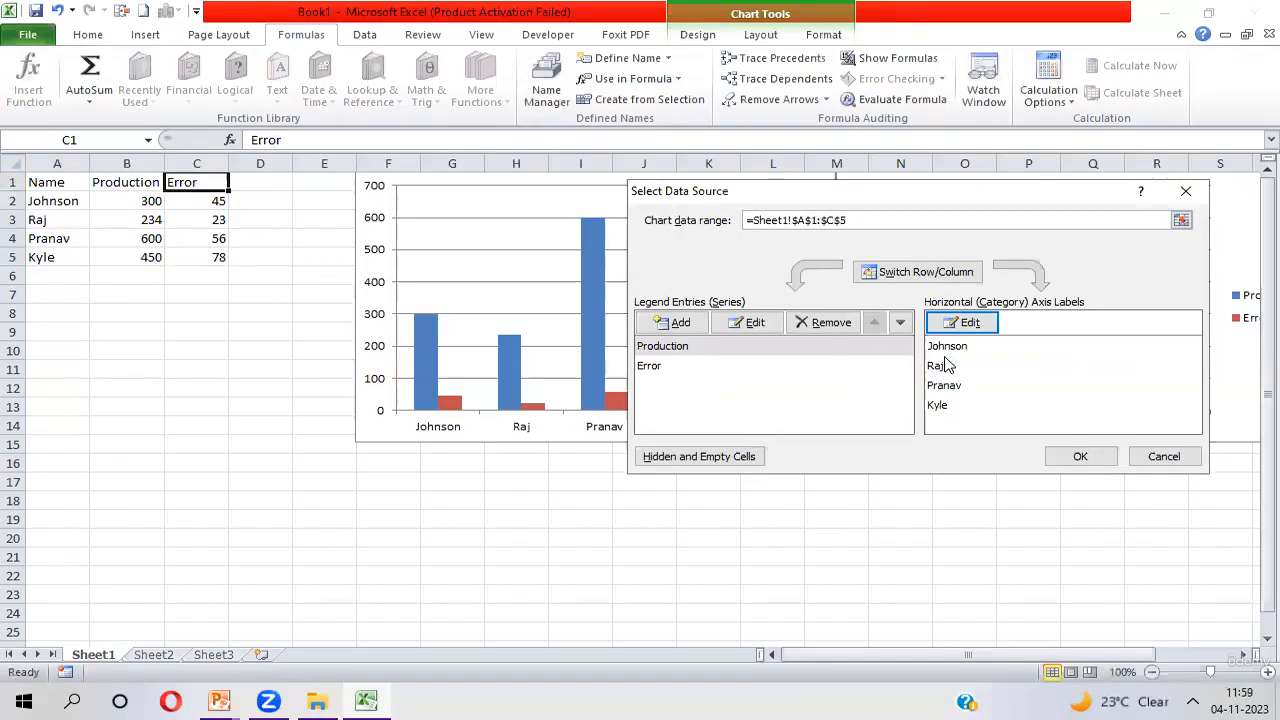
# Set the Production series values of the first chart to the named range =Sheet1!eProduction
pyautogui.click(680, 348)
pyautogui.click(752, 326)
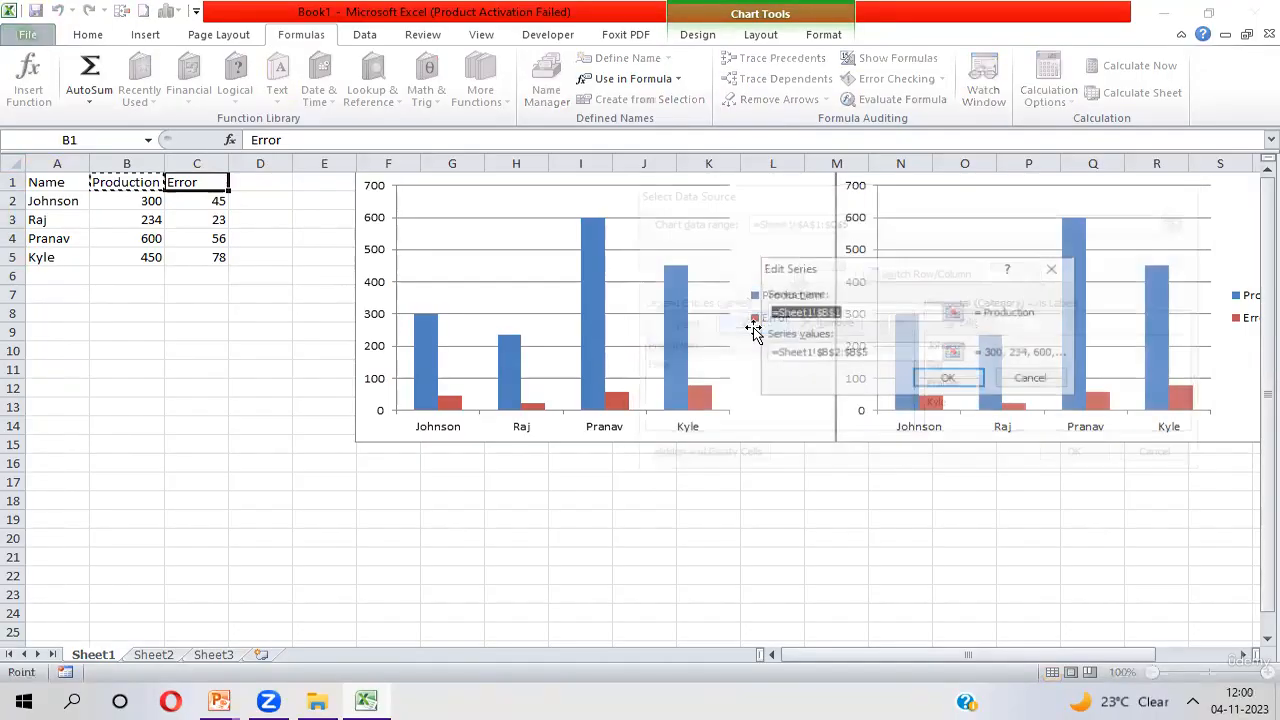
pyautogui.click(883, 352)
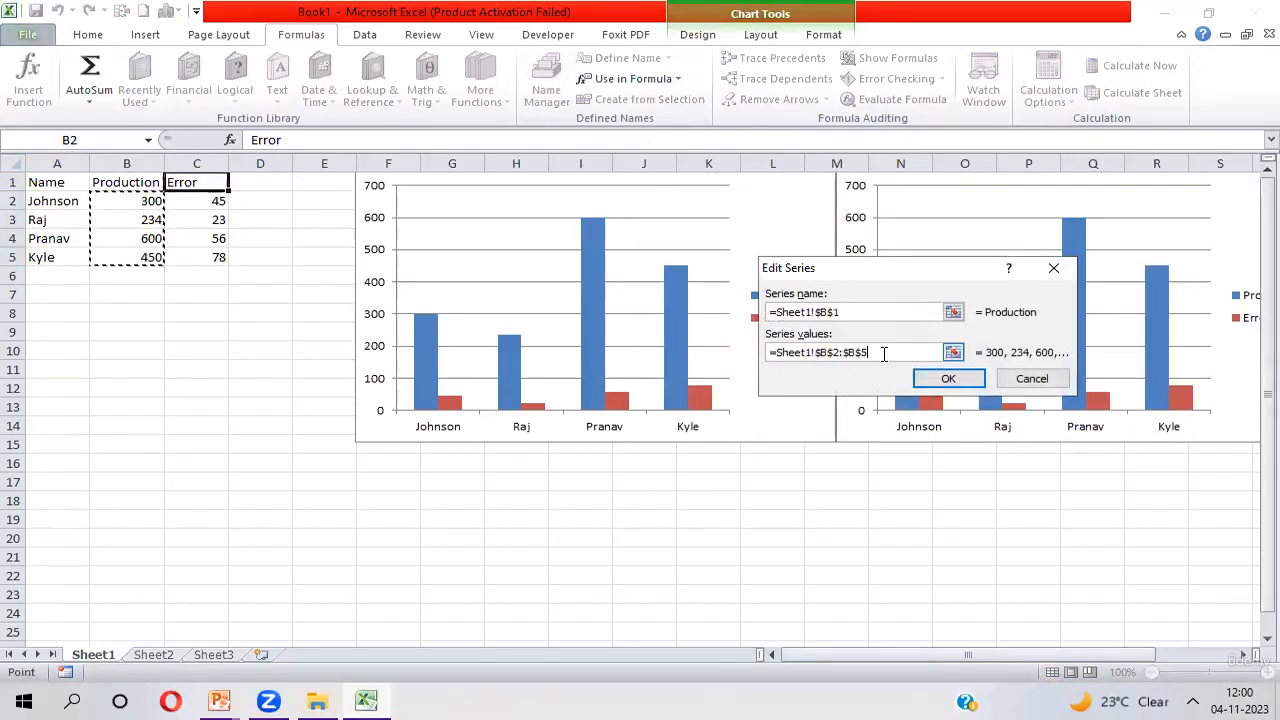
pyautogui.press('BackSpace')
pyautogui.press('BackSpace')
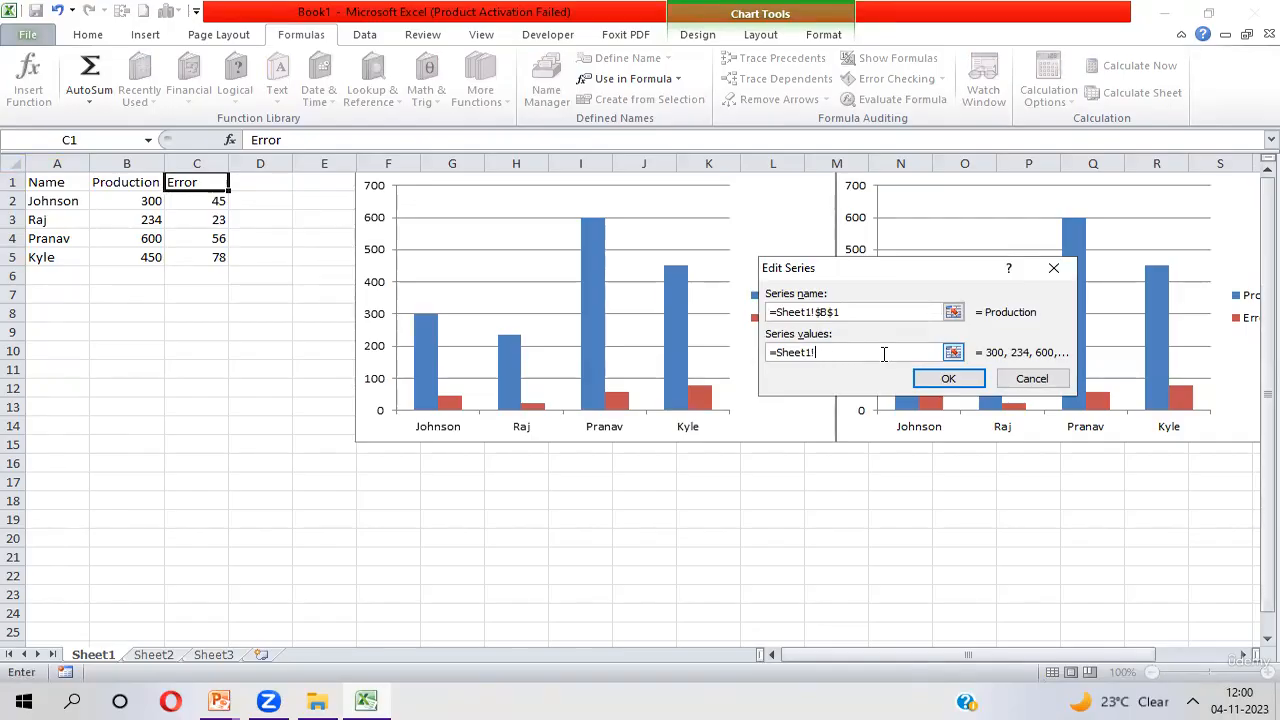
pyautogui.write('eProduction')
pyautogui.press('Return')
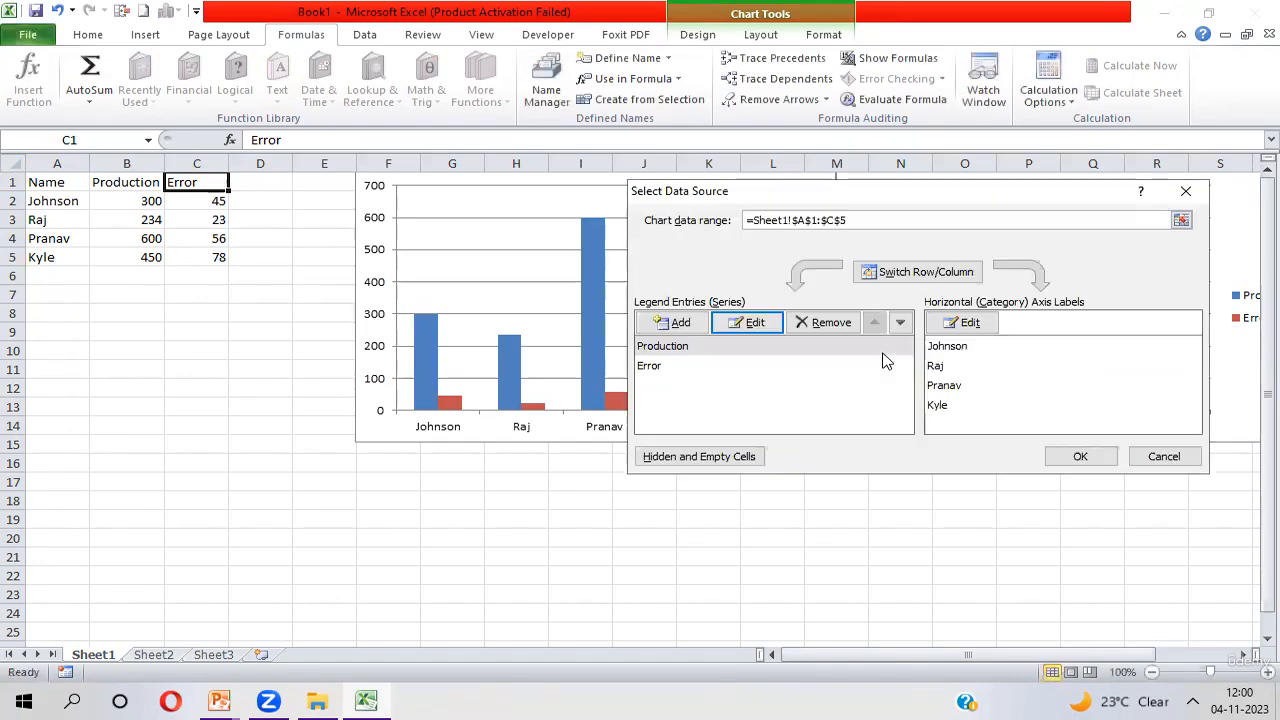
# Set the Error series values to =Sheet1!eError and apply the first chart's data source changes
pyautogui.click(650, 367)
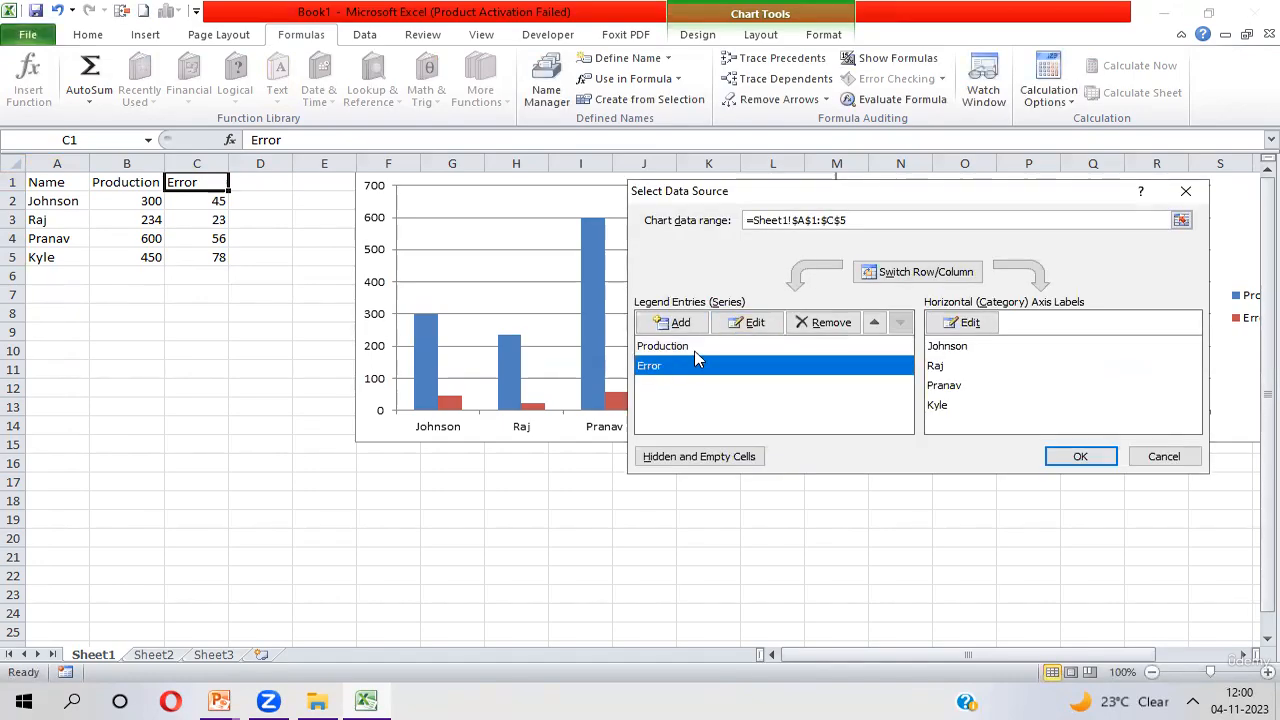
pyautogui.click(752, 325)
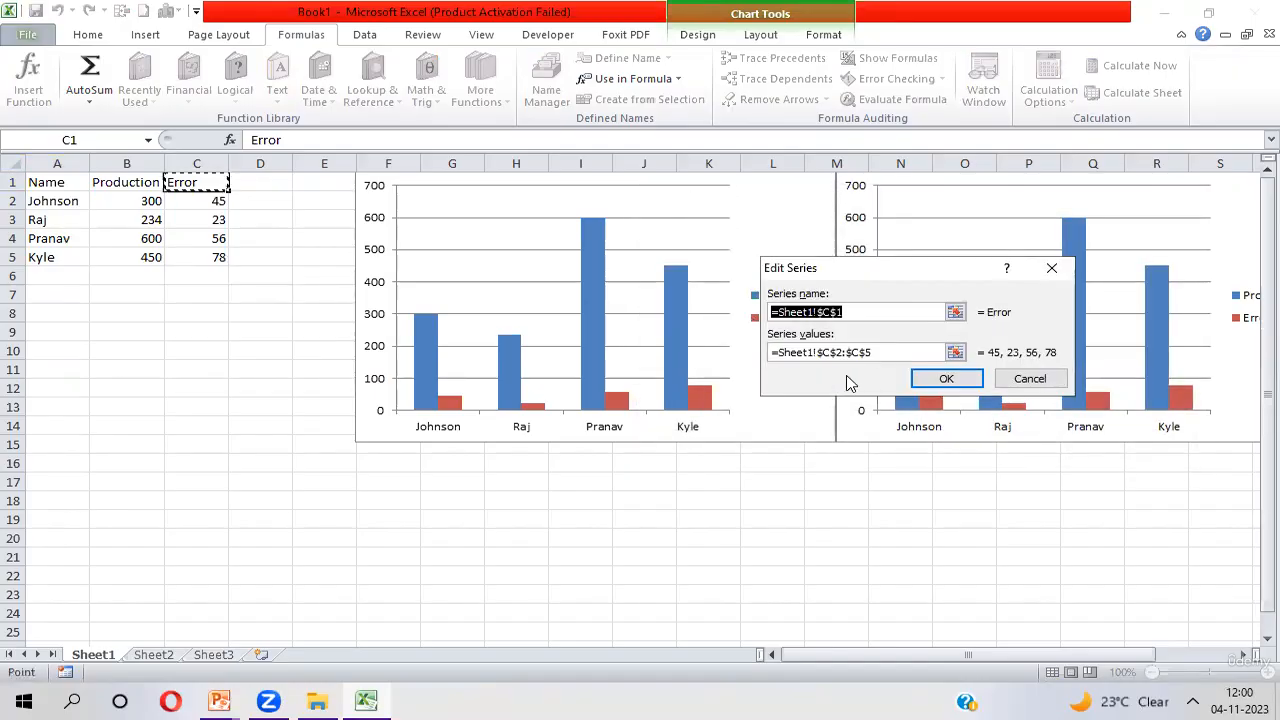
pyautogui.click(885, 355)
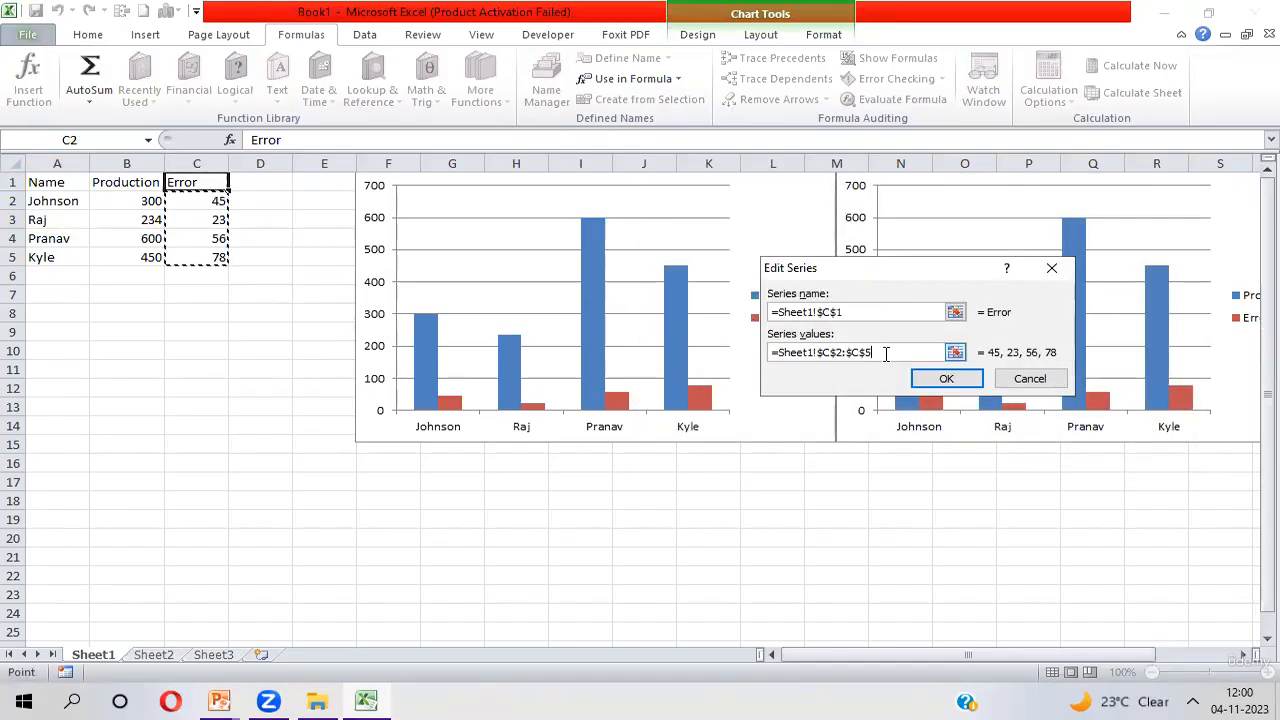
pyautogui.press('BackSpace')
pyautogui.press('BackSpace')
pyautogui.press('BackSpace')
pyautogui.press('BackSpace')
pyautogui.press('BackSpace')
pyautogui.press('BackSpace')
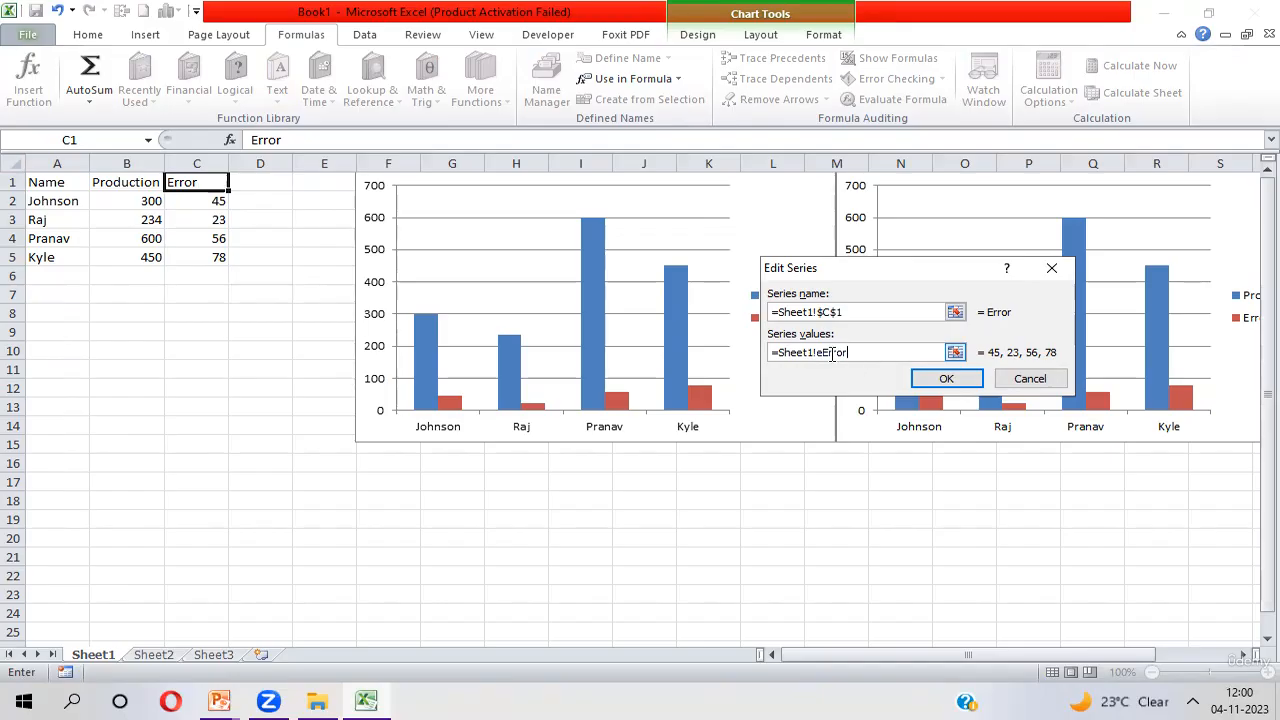
pyautogui.click(935, 380)
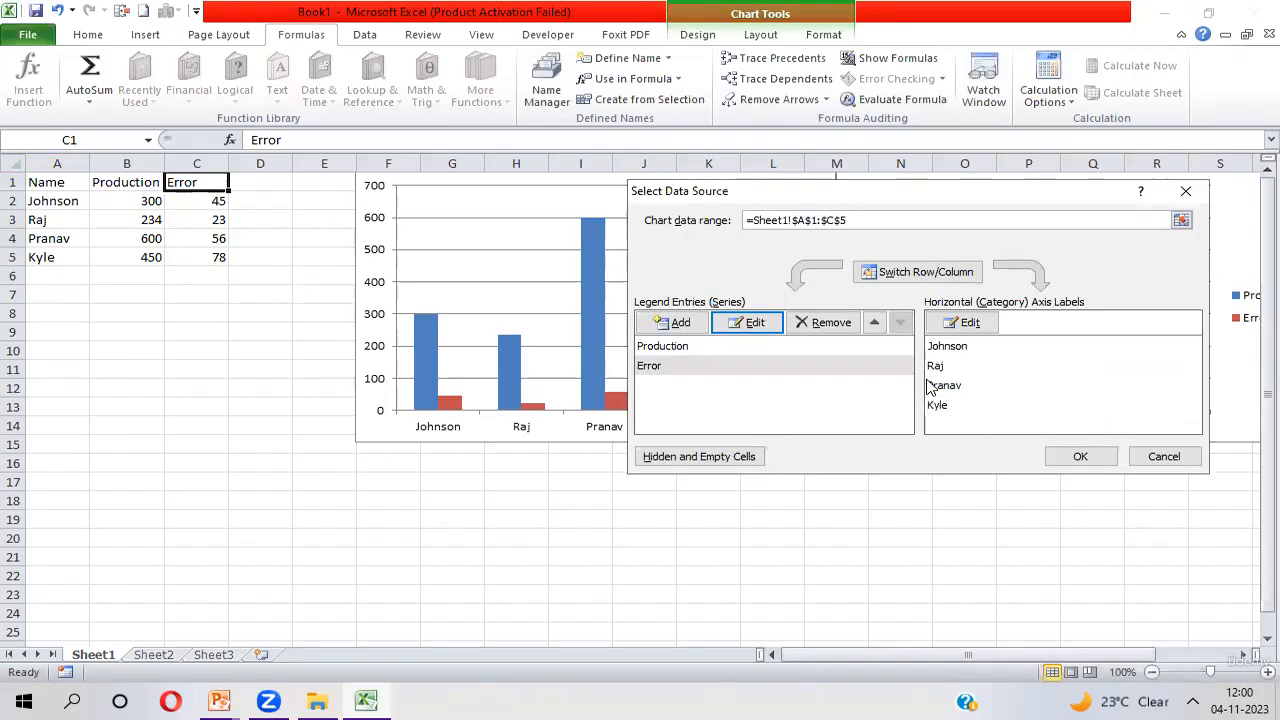
pyautogui.click(1076, 459)
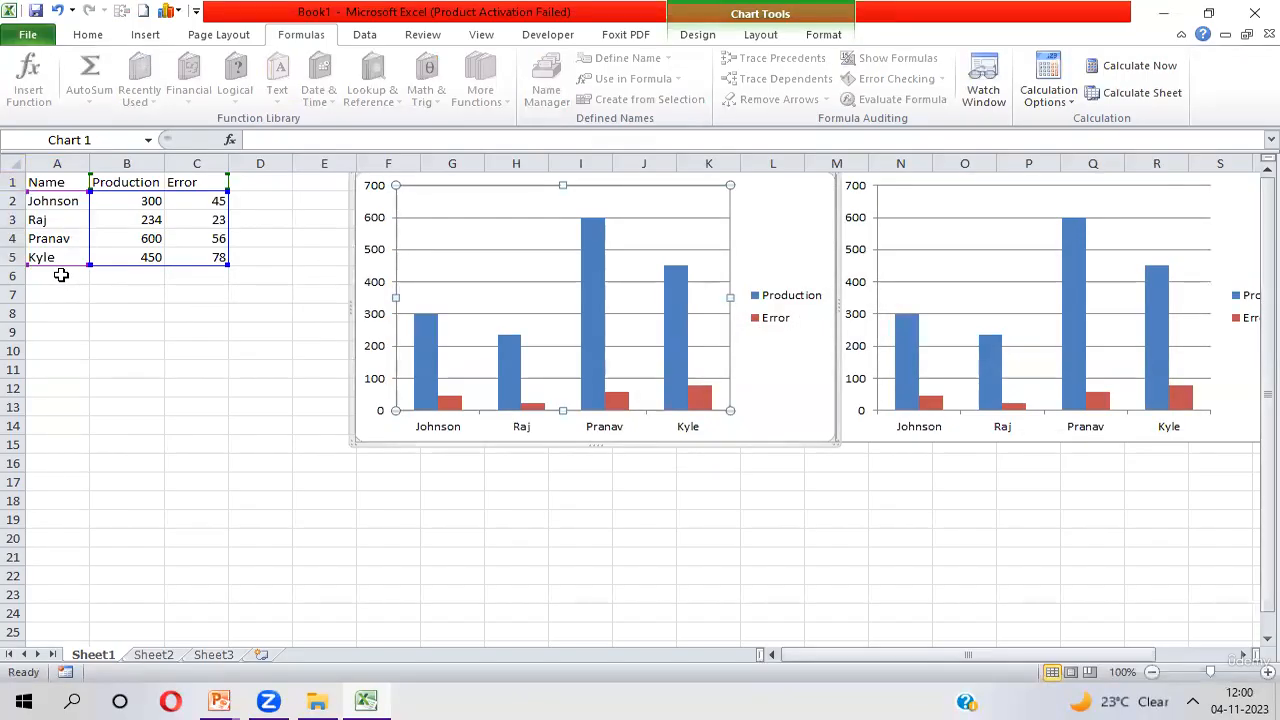
# Add a record in row 6 with an employee name, Production 289 and Error 37, and compare the two charts
pyautogui.click(61, 275)
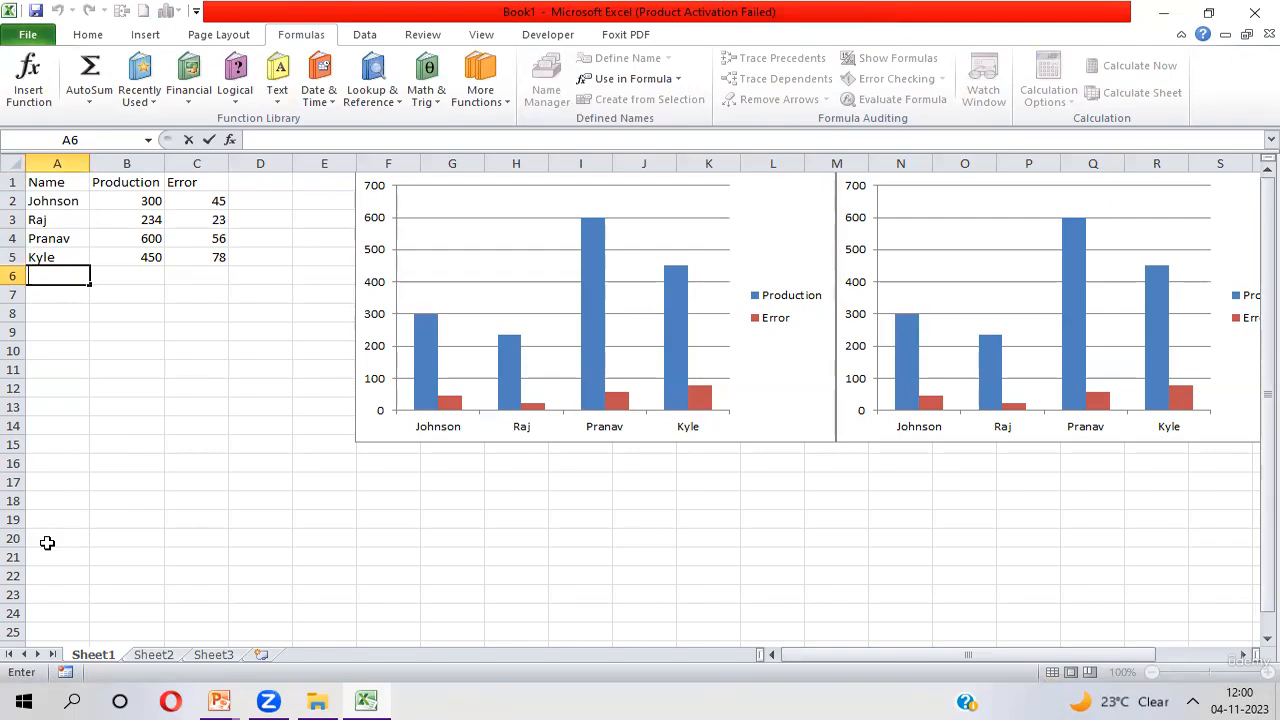
pyautogui.write('Sonia')
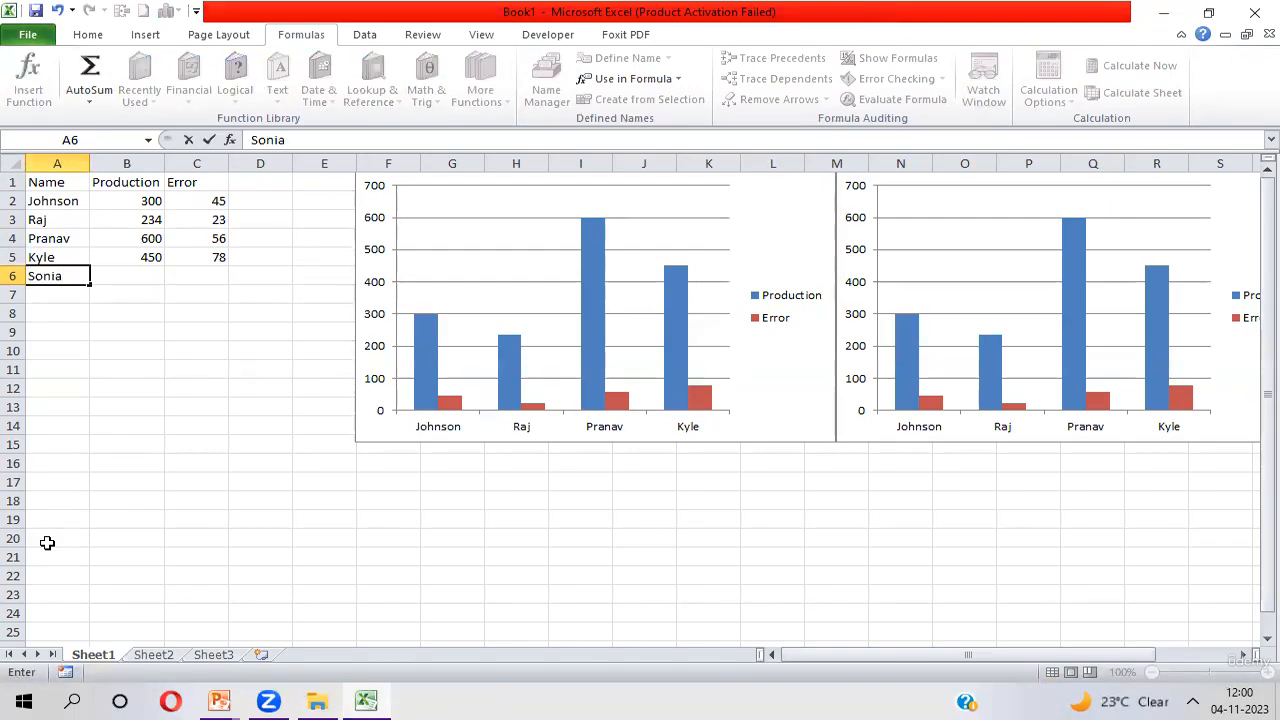
pyautogui.press('Tab')
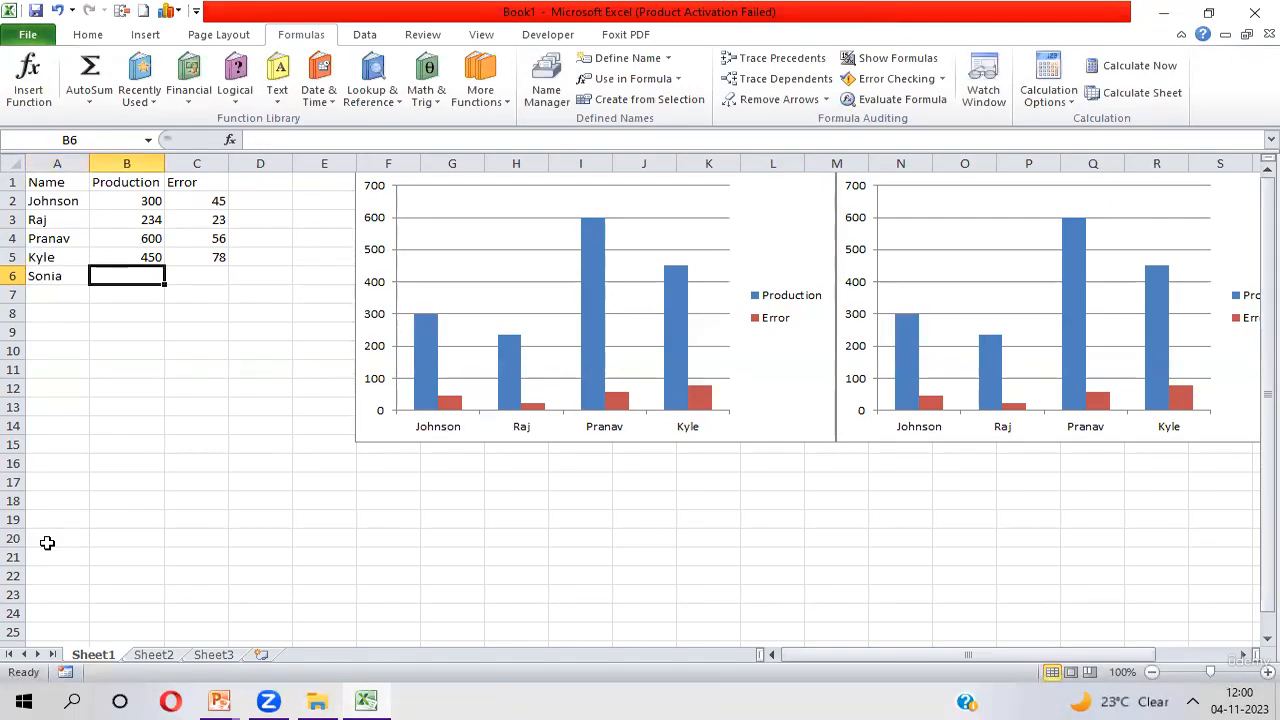
pyautogui.write('2')
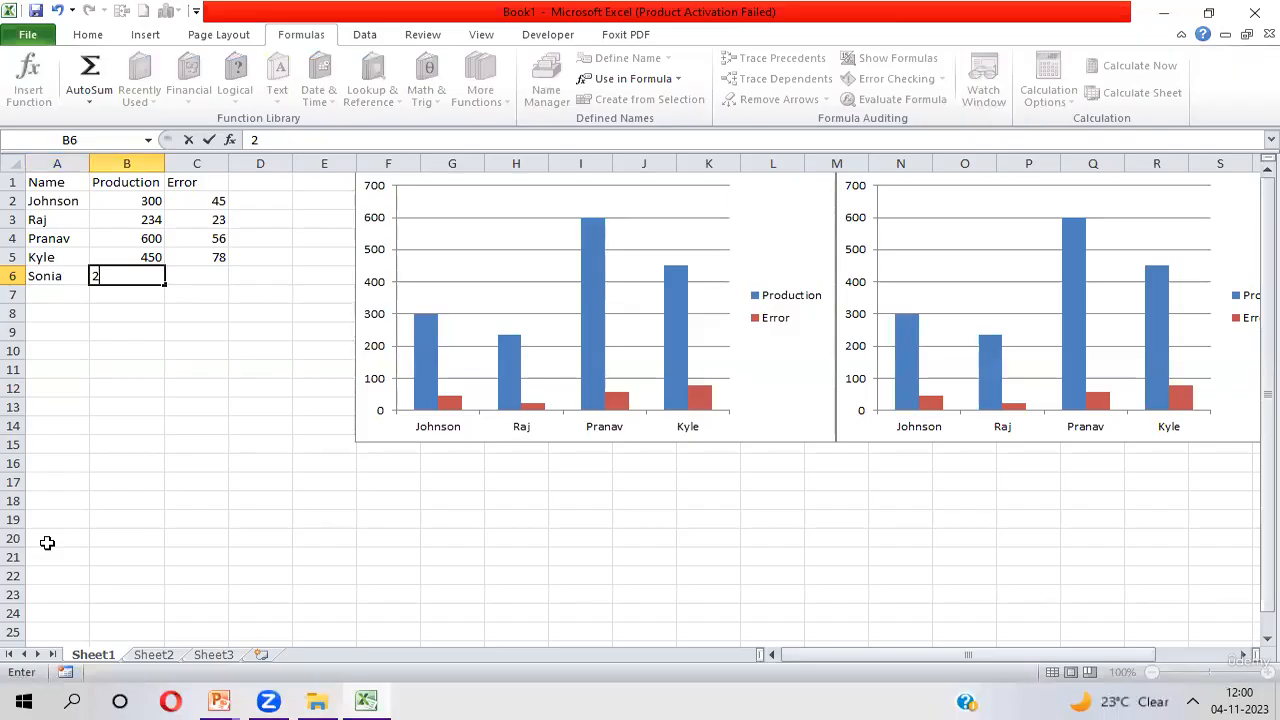
pyautogui.write('89')
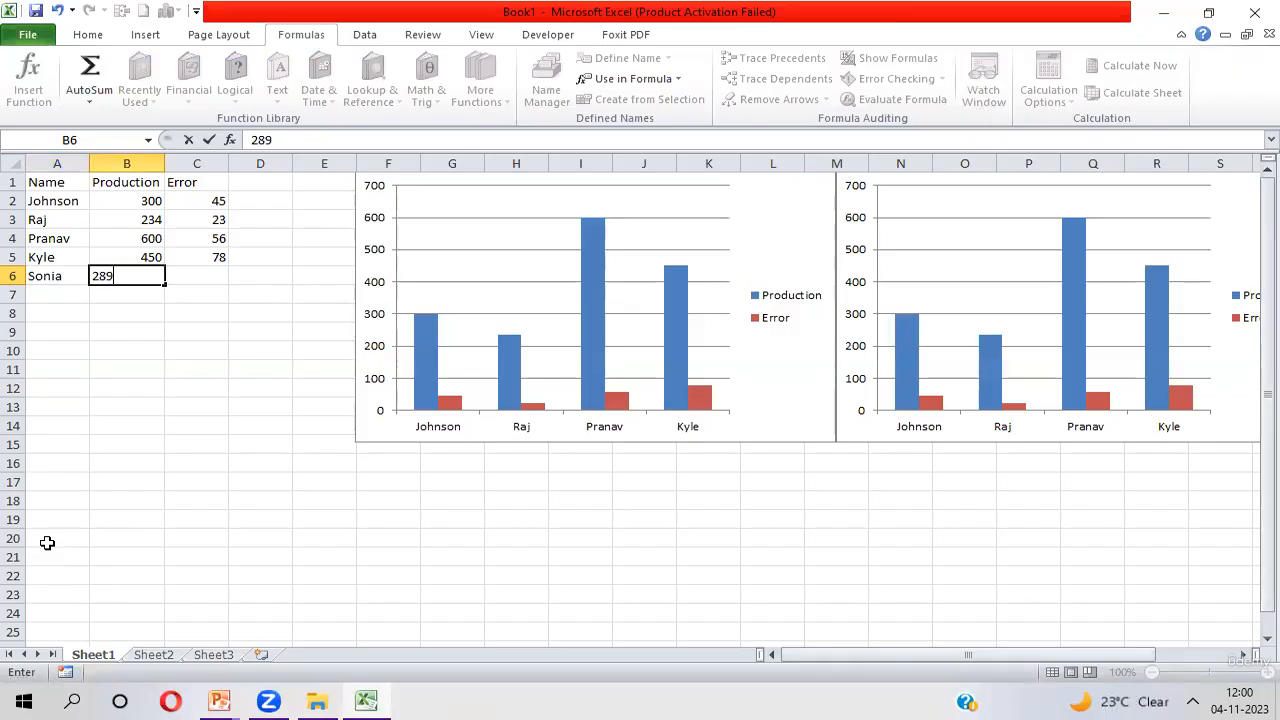
pyautogui.press('Tab')
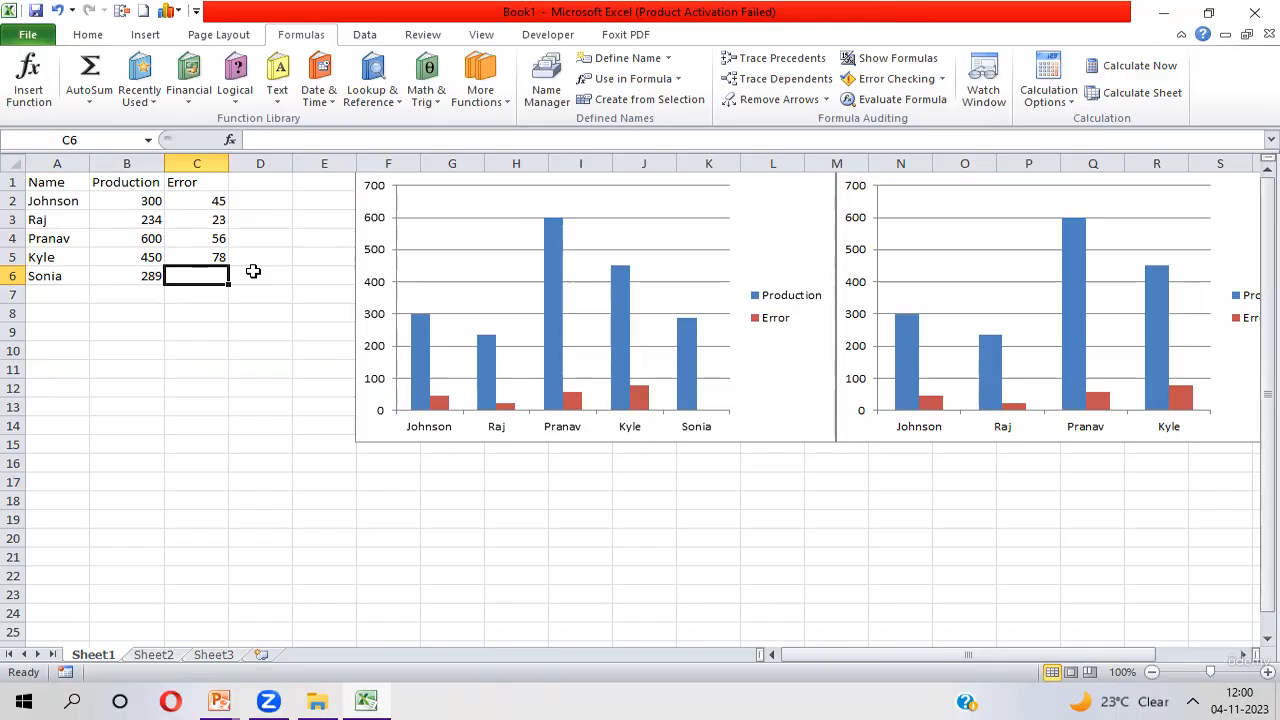
pyautogui.write('37')
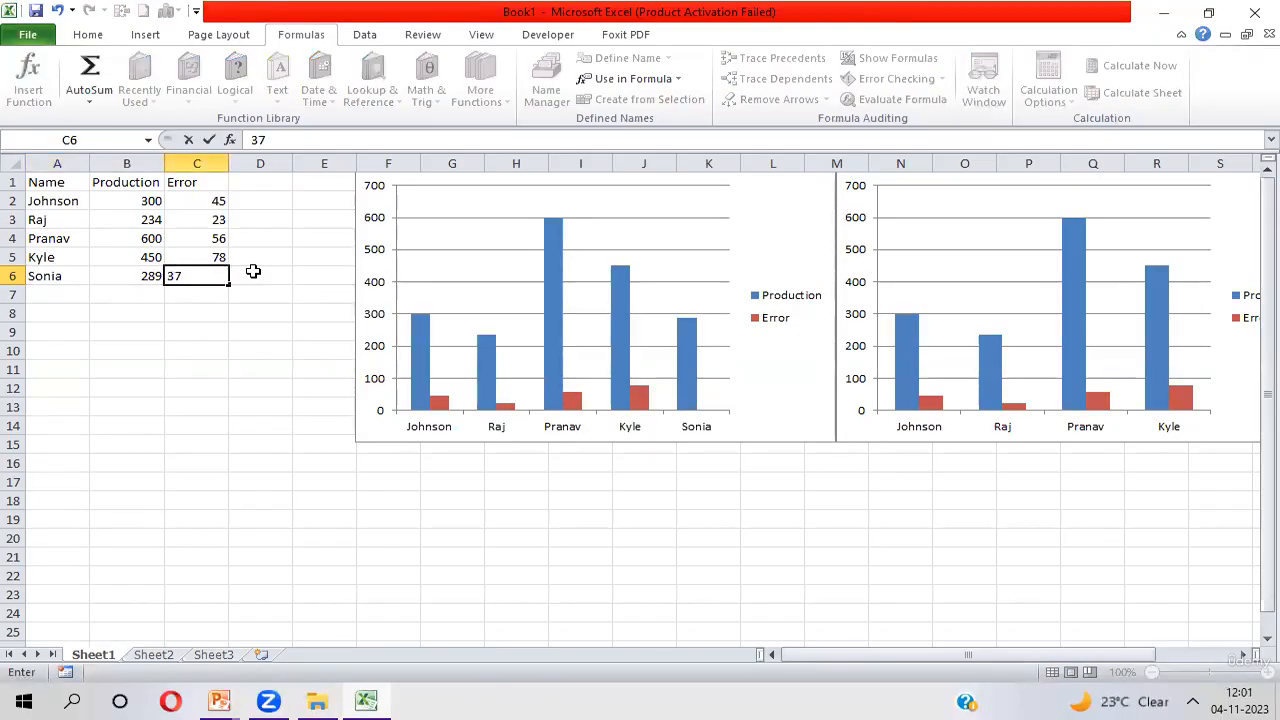
pyautogui.press('Return')
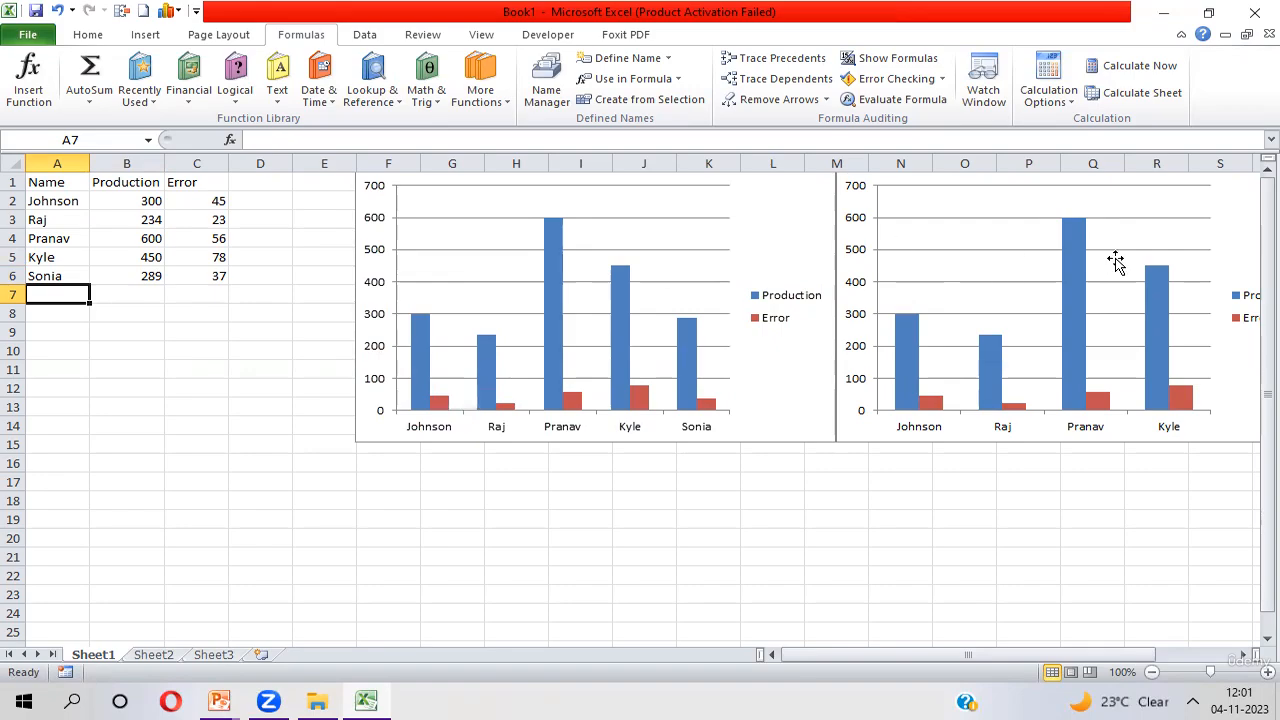
pyautogui.click(651, 212)
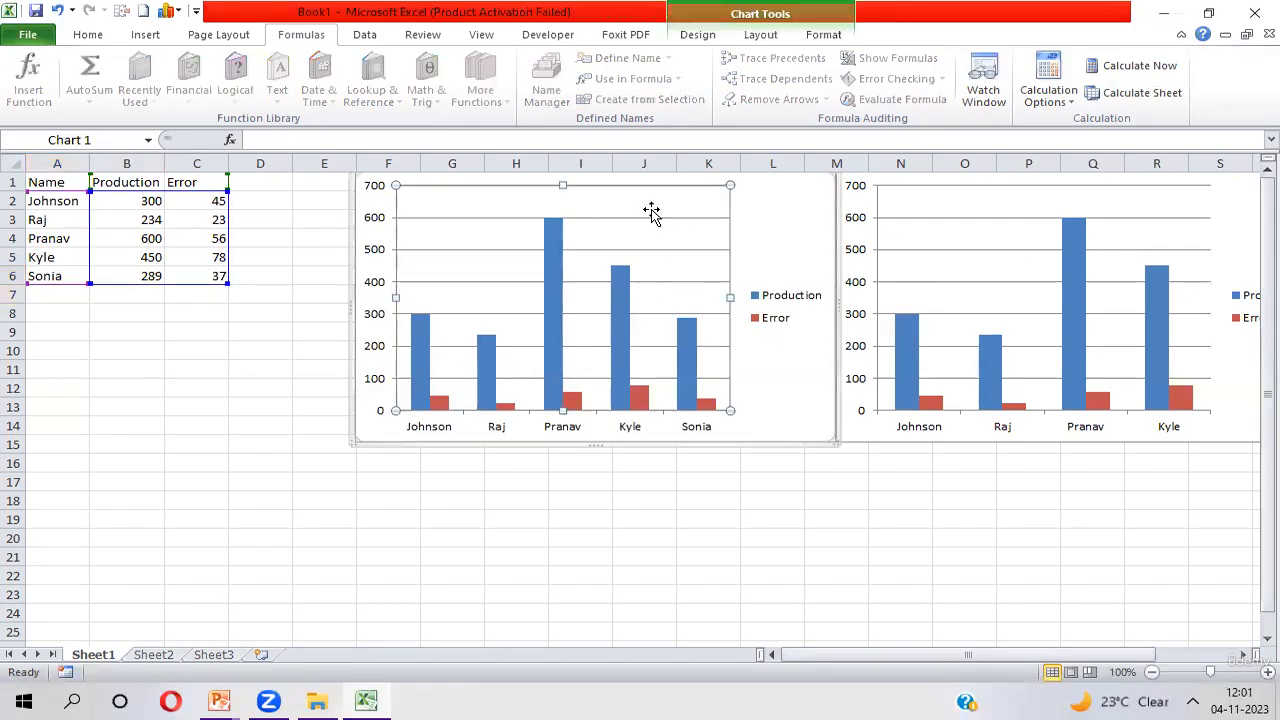
pyautogui.click(1158, 229)
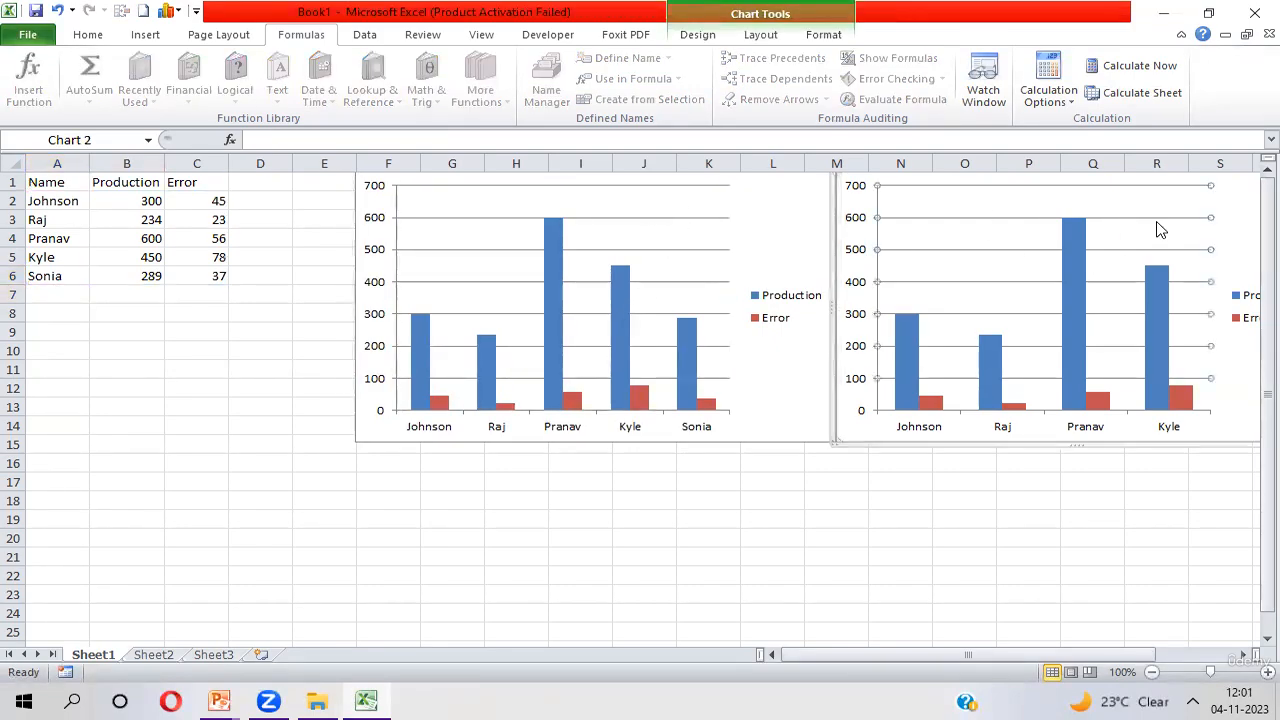
# Add another record in row 7 with an employee name, Production 800 and Error 89
pyautogui.click(67, 296)
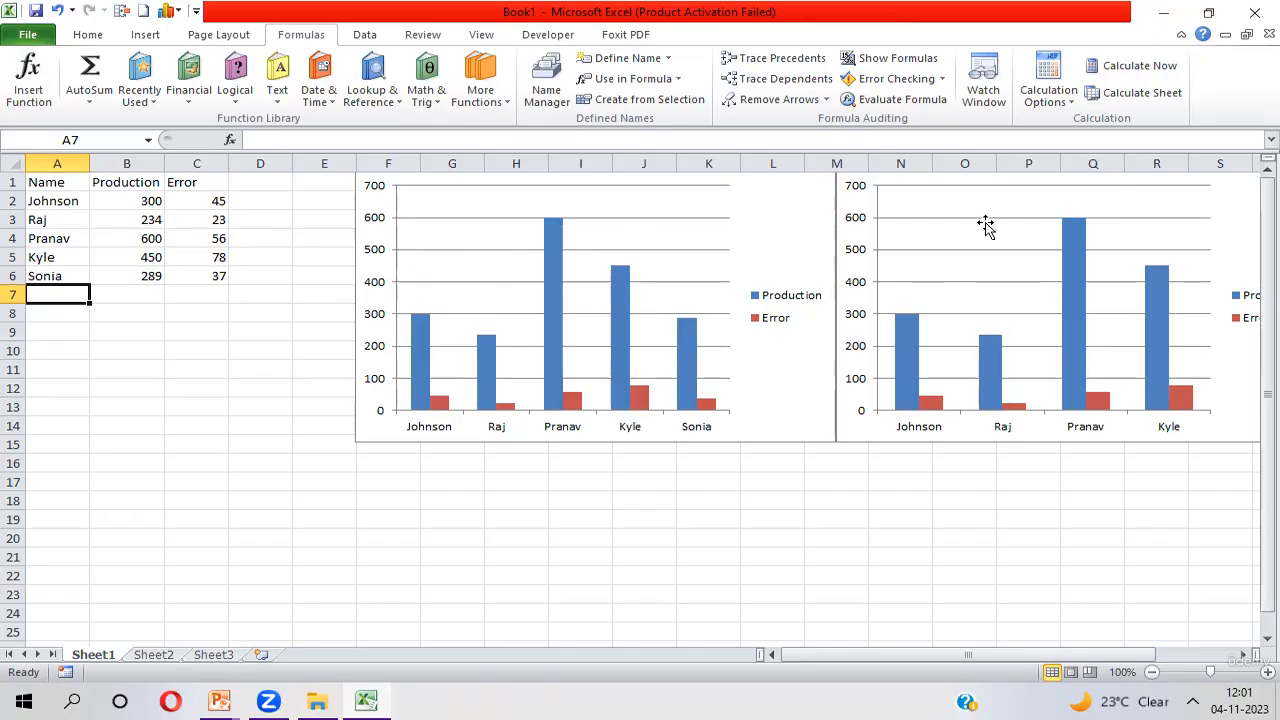
pyautogui.moveTo(1063, 370)
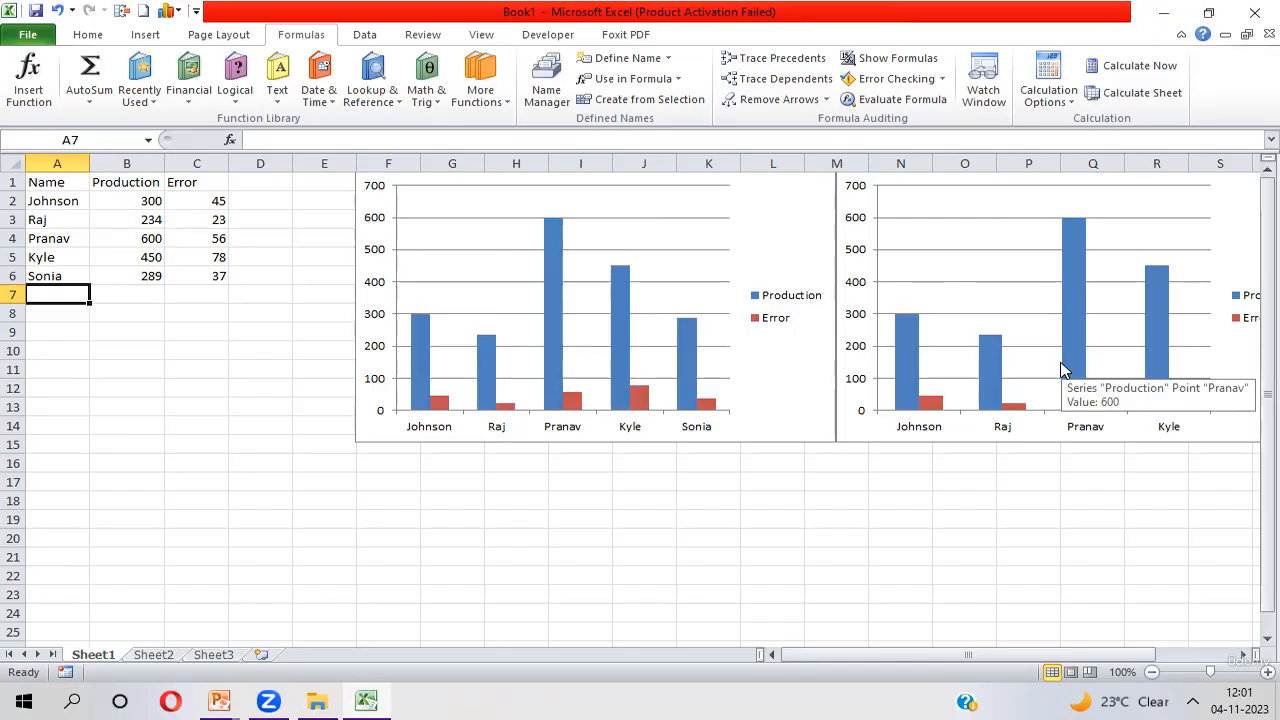
pyautogui.write('She')
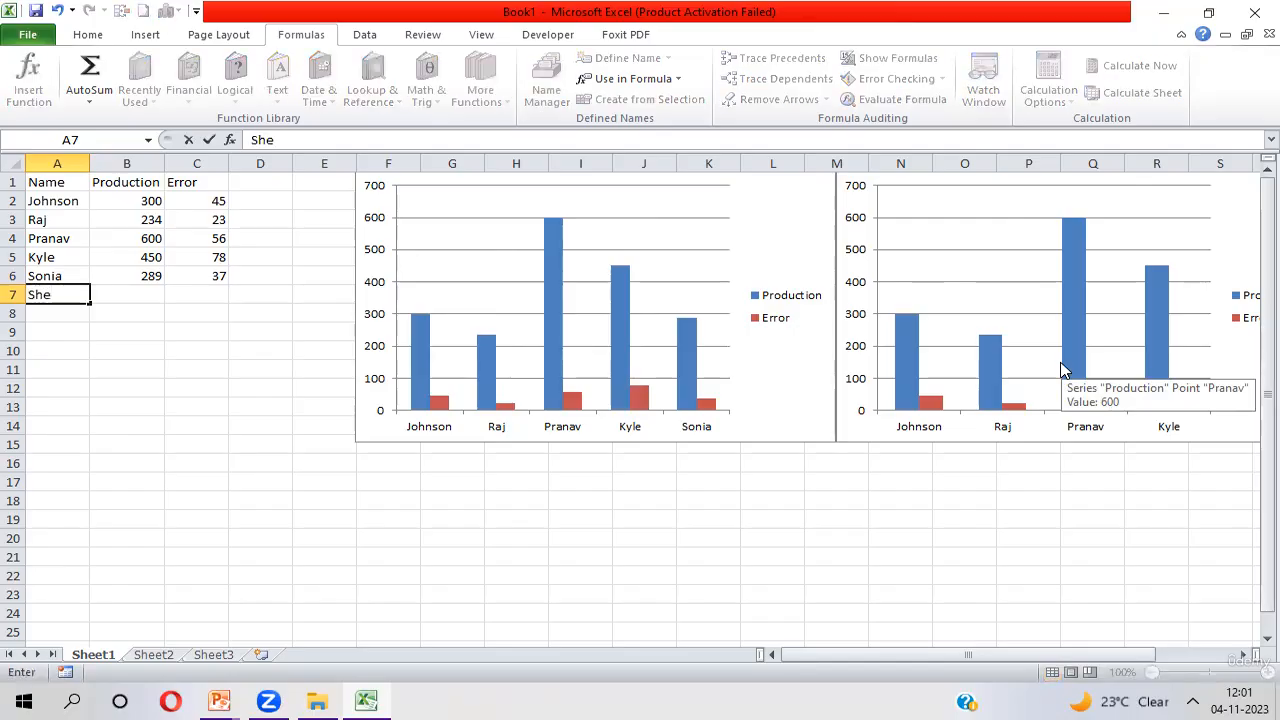
pyautogui.press('BackSpace')
pyautogui.write('reya')
pyautogui.press('Tab')
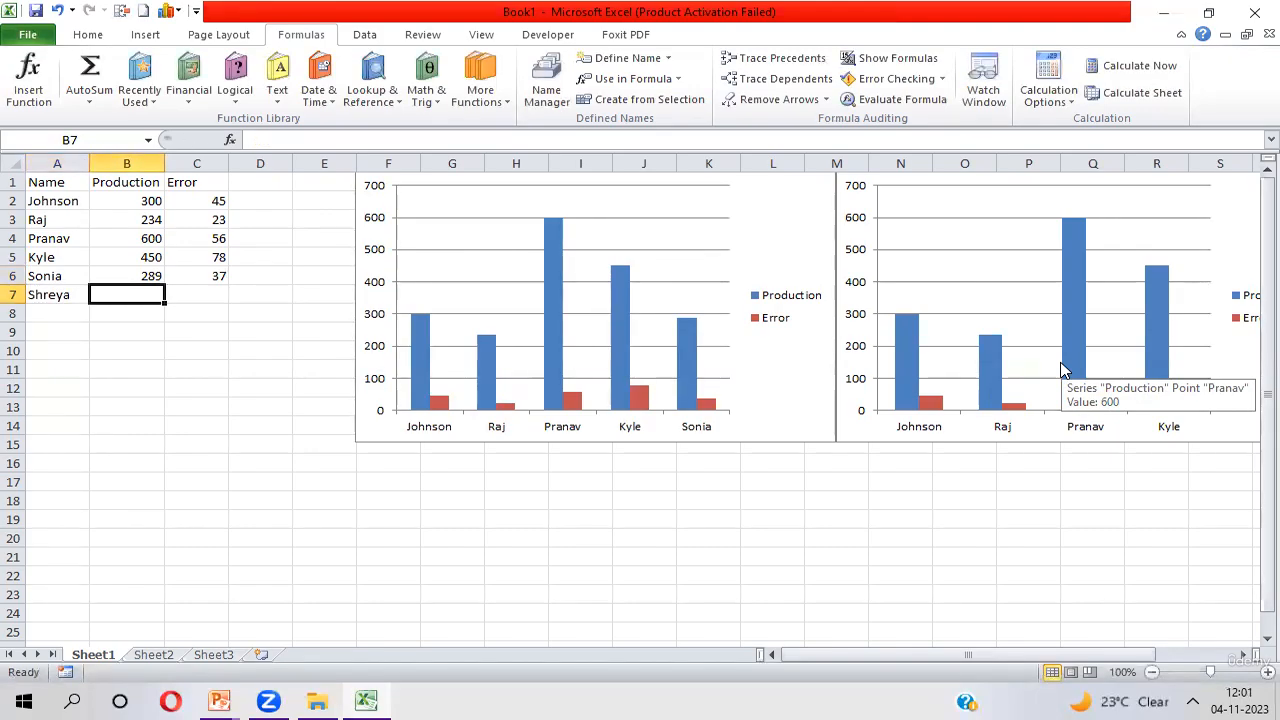
pyautogui.write('800')
pyautogui.press('Tab')
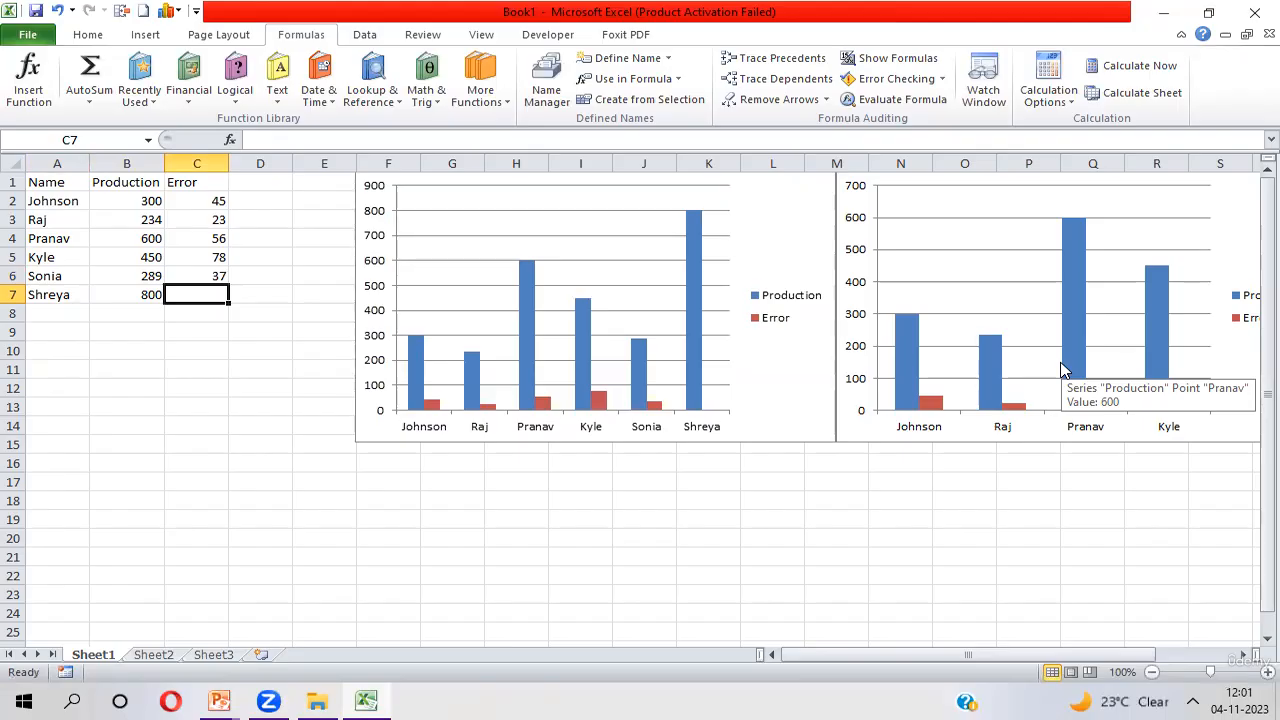
pyautogui.write('89')
pyautogui.press('Return')
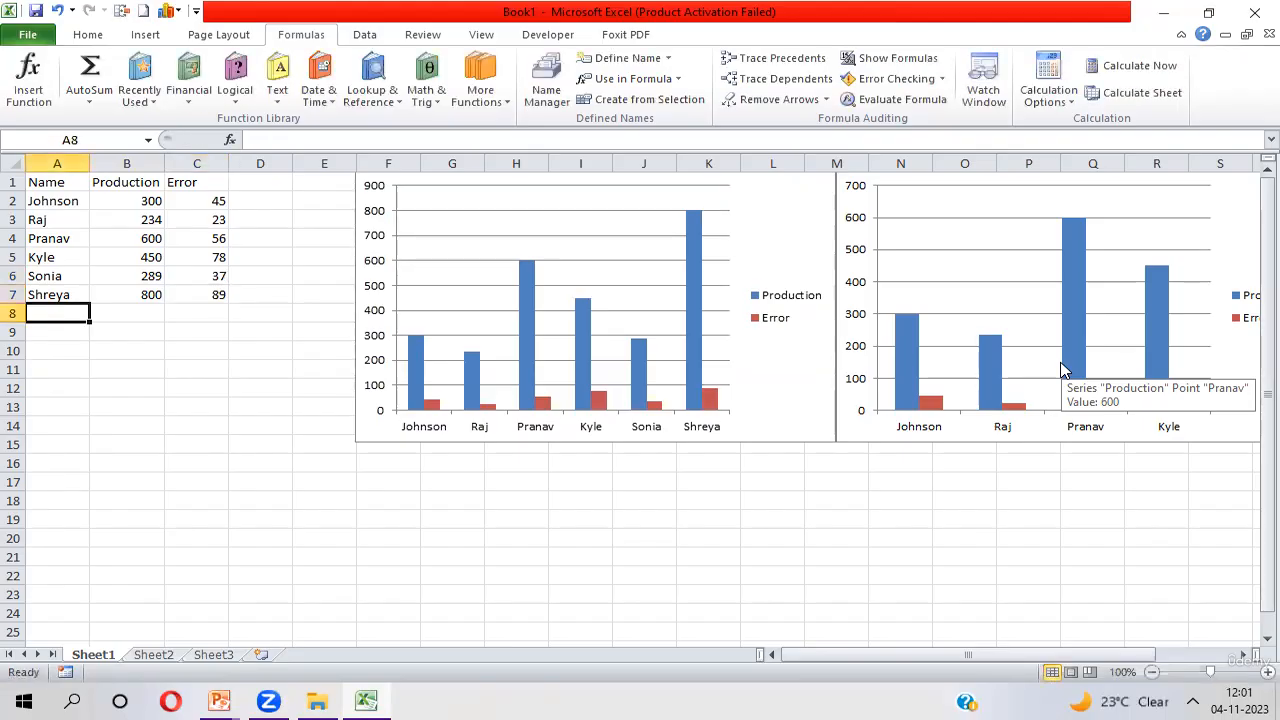